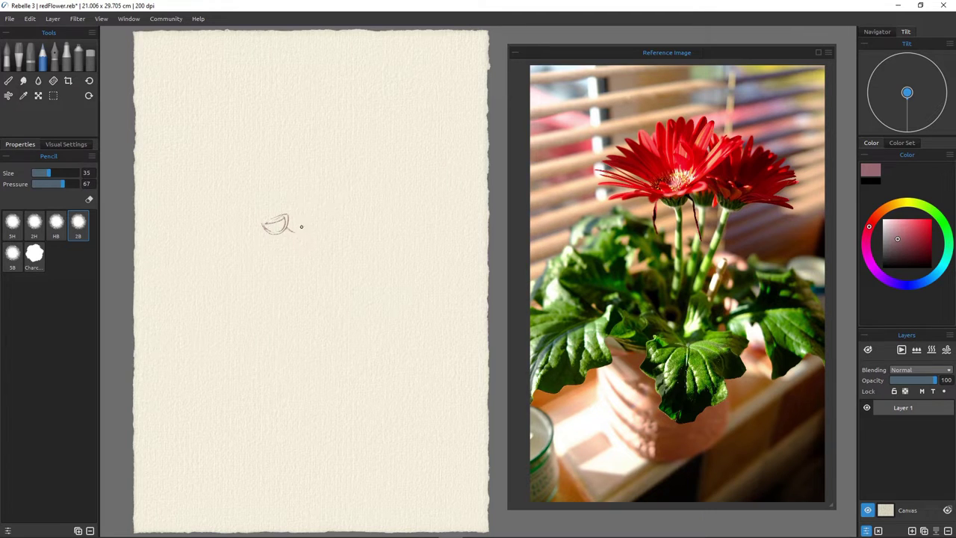
Undo all the first pencil strokes until the canvas is blank.
mouse_move(301, 226)
mouse_down()
mouse_move(300, 217)
mouse_move(324, 229)
mouse_up()
key(ctrl+z)
key(ctrl+z)
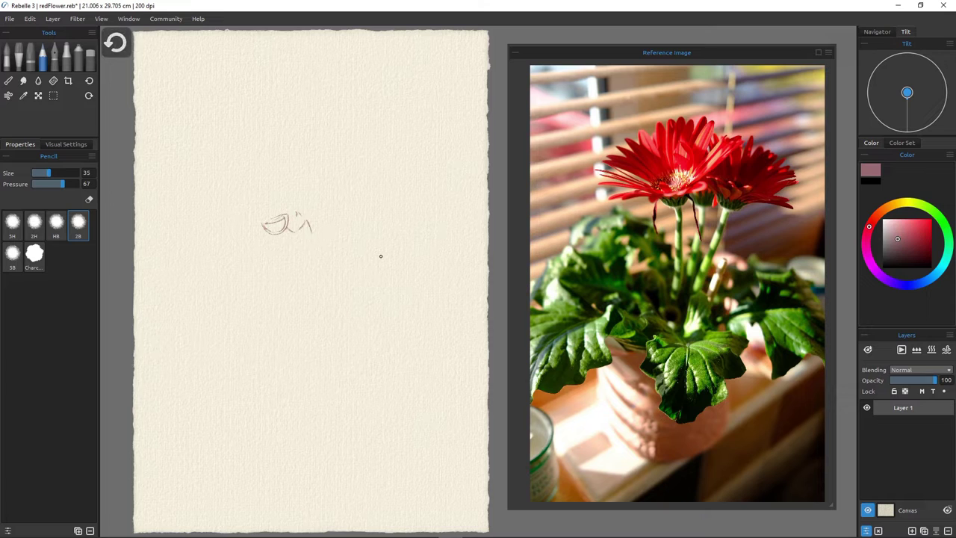
key(ctrl+z)
key(ctrl+z)
key(ctrl+z)
key(ctrl+z)
key(ctrl+z)
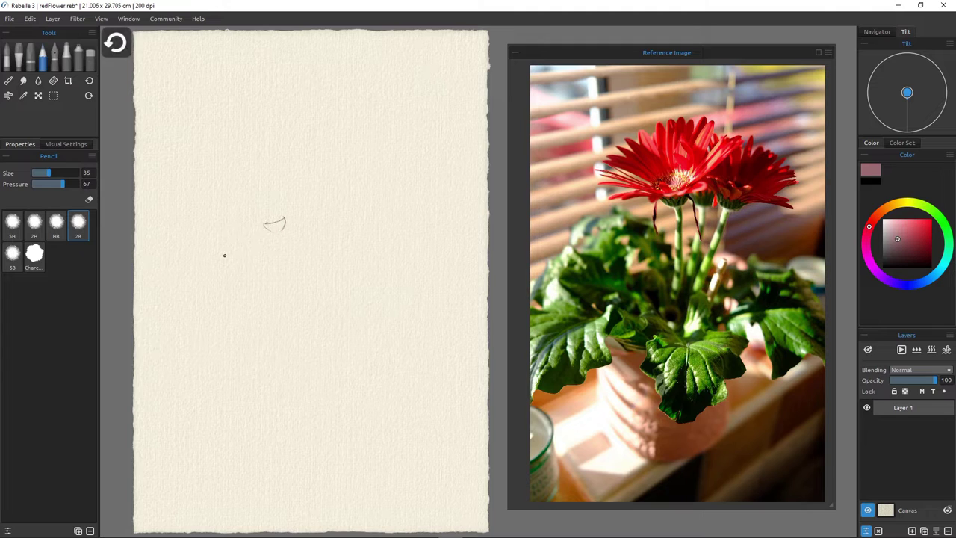
key(ctrl+z)
key(ctrl+z)
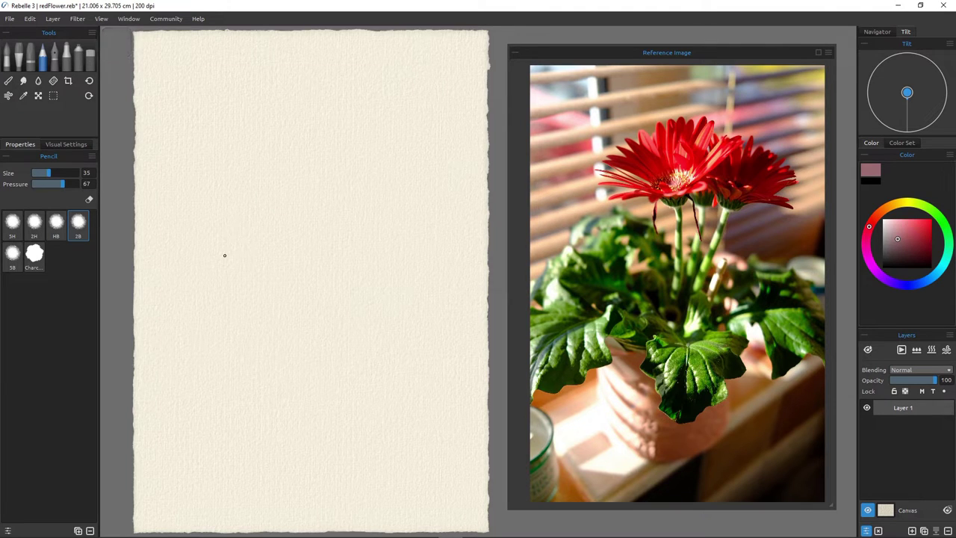
Sketch the three cup-shaped flower bases and their long stems near the middle of the canvas with the 2B pencil.
mouse_move(297, 222)
mouse_down()
mouse_move(362, 234)
mouse_move(338, 224)
mouse_move(365, 239)
mouse_move(337, 236)
mouse_move(335, 223)
mouse_move(355, 245)
mouse_move(360, 238)
mouse_move(322, 241)
mouse_up()
mouse_move(275, 225)
mouse_down()
mouse_move(297, 240)
mouse_move(304, 309)
mouse_move(295, 317)
mouse_up()
mouse_move(307, 239)
mouse_down()
mouse_move(311, 246)
mouse_move(318, 270)
mouse_move(307, 322)
mouse_move(318, 273)
mouse_move(307, 308)
mouse_up()
mouse_move(320, 249)
mouse_down()
mouse_move(325, 279)
mouse_move(319, 244)
mouse_move(309, 332)
mouse_up()
drag(323, 292, 311, 349)
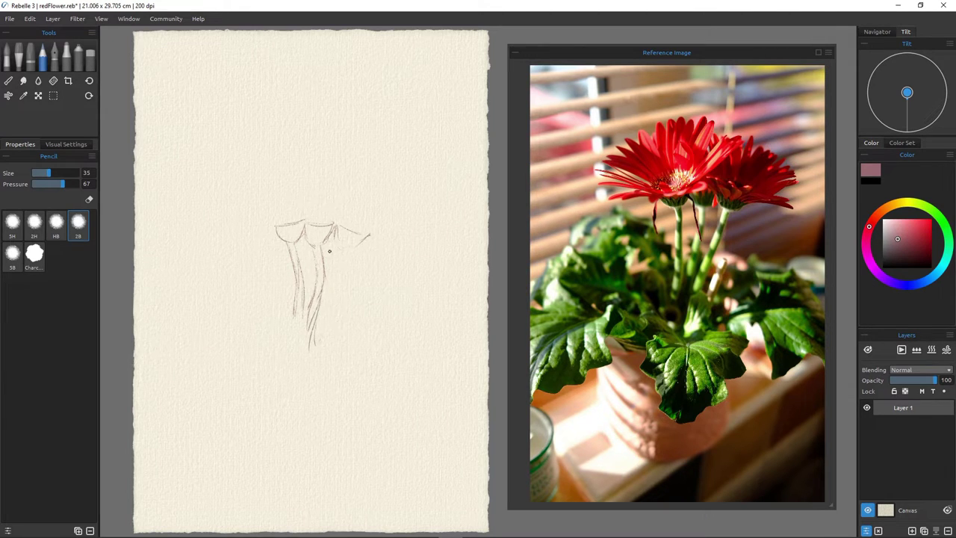
mouse_move(350, 252)
mouse_down()
mouse_move(337, 250)
mouse_move(320, 333)
mouse_up()
drag(345, 253, 335, 316)
drag(341, 274, 318, 353)
Sketch the wavy, lobed outline of the large front leaf below the stems.
mouse_move(334, 348)
mouse_down()
mouse_move(359, 360)
mouse_move(350, 411)
mouse_up()
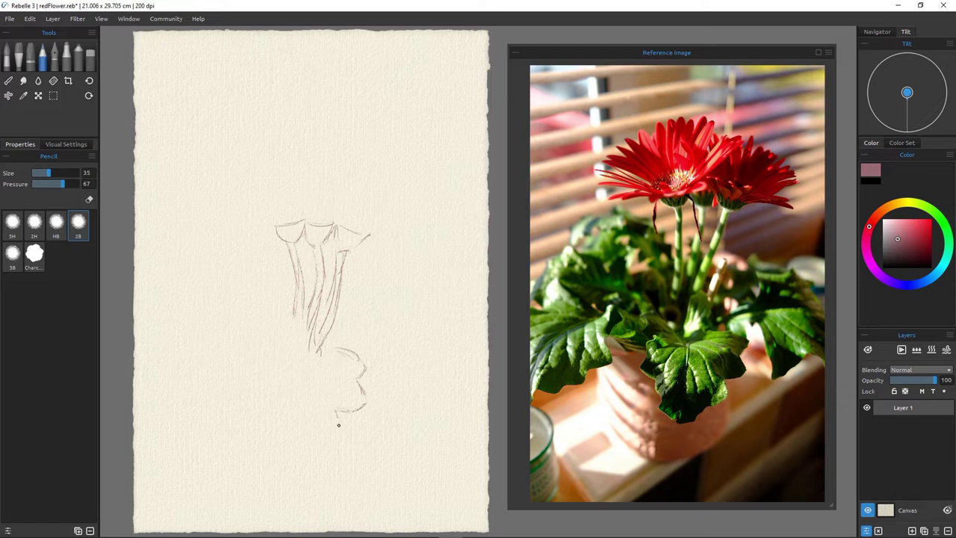
mouse_move(336, 413)
mouse_down()
mouse_move(300, 450)
mouse_move(277, 446)
mouse_up()
mouse_move(321, 363)
mouse_down()
mouse_move(290, 371)
mouse_move(299, 371)
mouse_move(264, 343)
mouse_move(282, 349)
mouse_move(297, 377)
mouse_move(244, 370)
mouse_move(267, 370)
mouse_move(248, 388)
mouse_move(247, 375)
mouse_move(240, 403)
mouse_move(263, 406)
mouse_move(246, 378)
mouse_move(276, 442)
mouse_up()
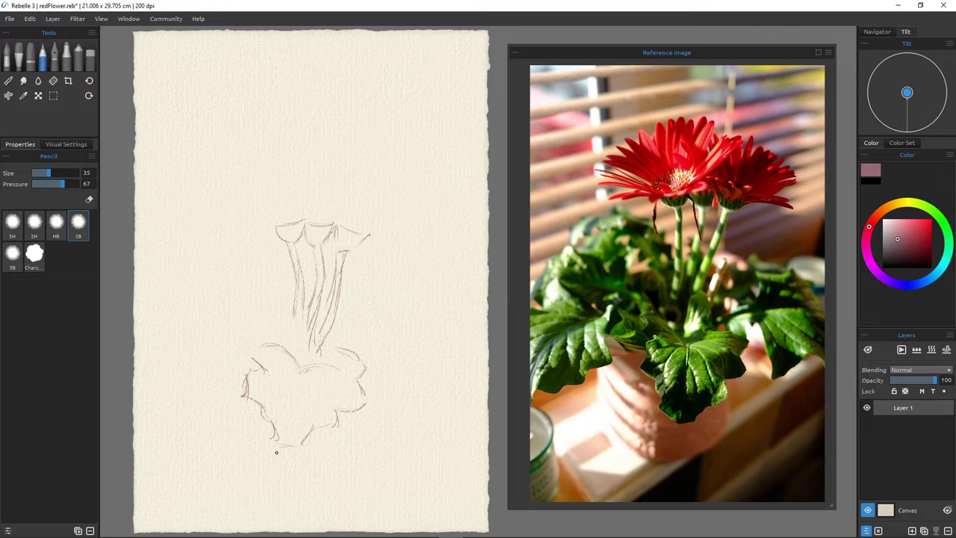
Sketch the right-hand leaf with its edges and veins, plus the short stub stem beside the flower stems.
mouse_move(337, 334)
mouse_down()
mouse_move(366, 348)
mouse_move(392, 381)
mouse_up()
mouse_move(375, 350)
mouse_down()
mouse_move(397, 390)
mouse_move(425, 370)
mouse_move(407, 391)
mouse_up()
drag(383, 294, 348, 296)
drag(335, 329, 331, 341)
drag(344, 311, 338, 311)
drag(343, 312, 329, 343)
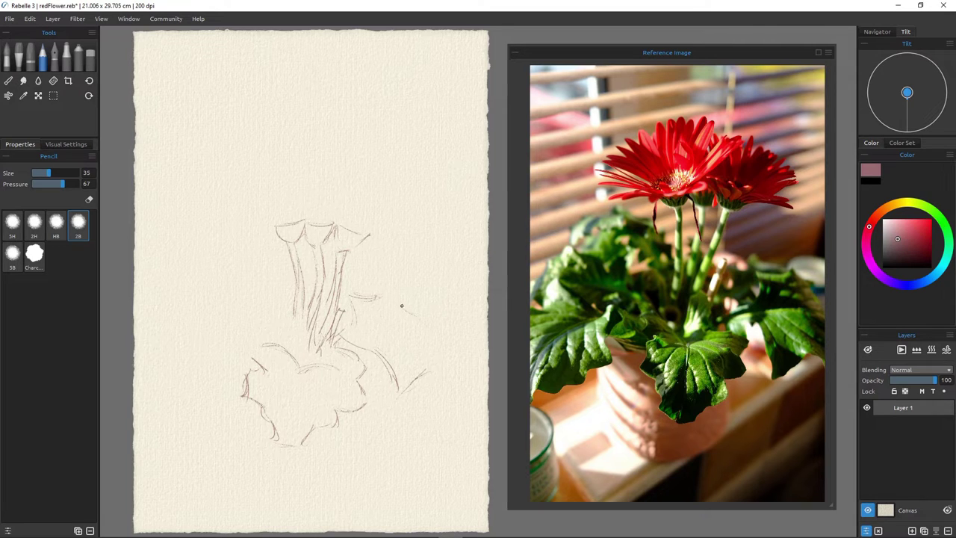
drag(401, 305, 420, 317)
drag(354, 330, 389, 326)
mouse_move(389, 342)
mouse_down()
mouse_move(406, 355)
mouse_move(387, 355)
mouse_up()
Sketch the large left-hand leaf with its scalloped lower edge, upper contours and veins.
mouse_move(247, 328)
mouse_down()
mouse_move(229, 376)
mouse_move(219, 379)
mouse_move(218, 368)
mouse_move(226, 383)
mouse_move(157, 404)
mouse_up()
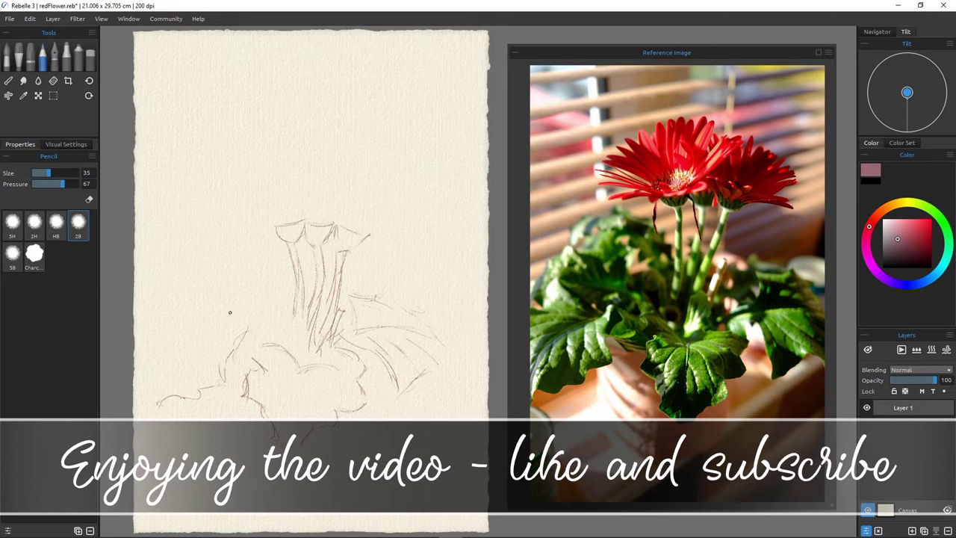
drag(237, 313, 270, 330)
mouse_move(203, 308)
mouse_down()
mouse_move(177, 303)
mouse_move(159, 342)
mouse_move(214, 324)
mouse_move(168, 346)
mouse_up()
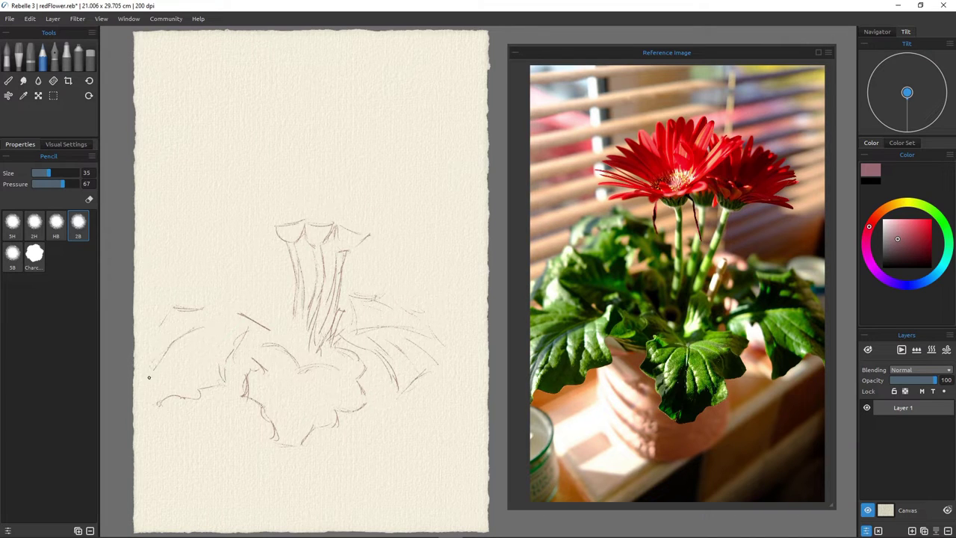
drag(147, 385, 160, 358)
mouse_move(214, 325)
mouse_down()
mouse_move(222, 357)
mouse_move(213, 365)
mouse_move(195, 349)
mouse_move(200, 340)
mouse_move(198, 364)
mouse_up()
drag(197, 363, 193, 391)
mouse_move(175, 347)
mouse_down()
mouse_move(191, 386)
mouse_move(173, 364)
mouse_move(167, 384)
mouse_up()
Add the central vein and curved side veins to the front leaf.
drag(297, 373, 289, 443)
drag(318, 381, 327, 410)
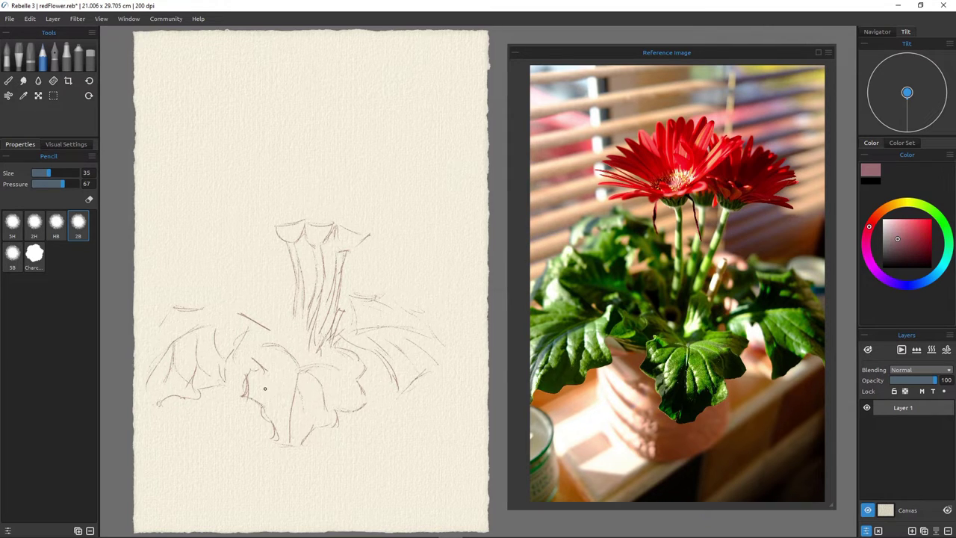
mouse_move(297, 369)
mouse_down()
mouse_move(276, 377)
mouse_move(266, 396)
mouse_move(274, 400)
mouse_up()
Sketch the sides and rounded base of the flowerpot and the back leaf contours left of the stems.
drag(360, 413, 355, 438)
mouse_move(231, 396)
mouse_down()
mouse_move(244, 463)
mouse_move(244, 448)
mouse_up()
drag(339, 475, 328, 492)
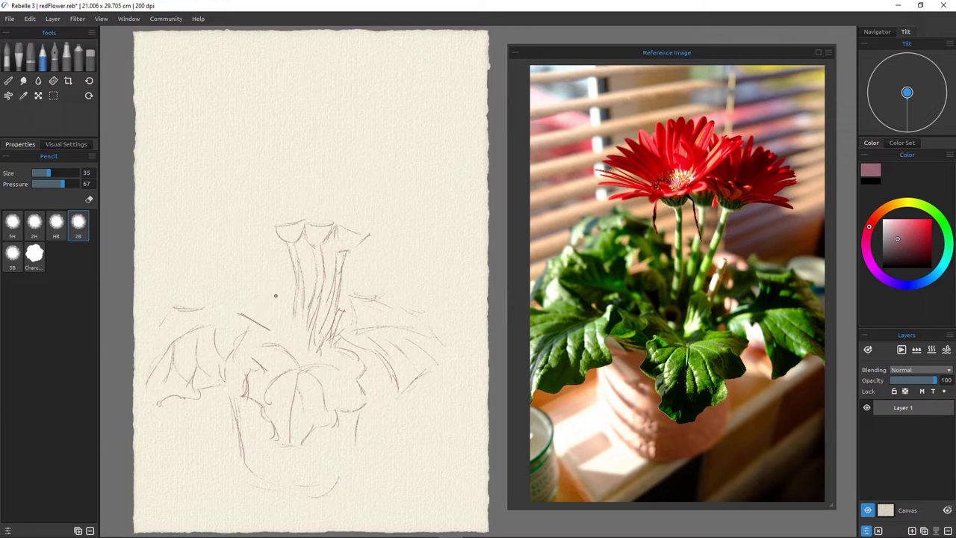
drag(267, 275, 282, 292)
drag(252, 263, 195, 266)
Sketch the lower and right-hand petals of the main flower above the flower bases.
mouse_move(314, 209)
mouse_down()
mouse_move(330, 207)
mouse_move(249, 230)
mouse_move(247, 223)
mouse_up()
drag(251, 207, 207, 205)
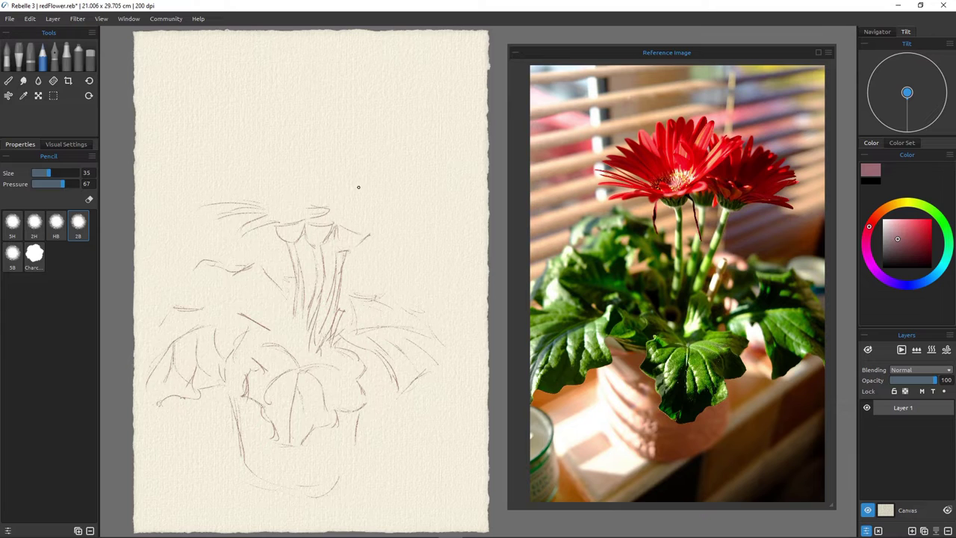
drag(355, 193, 301, 201)
mouse_move(316, 157)
mouse_down()
mouse_move(324, 116)
mouse_move(304, 154)
mouse_move(323, 118)
mouse_move(320, 150)
mouse_move(327, 117)
mouse_move(314, 138)
mouse_move(304, 122)
mouse_move(327, 164)
mouse_up()
mouse_move(311, 186)
mouse_down()
mouse_move(353, 147)
mouse_move(303, 172)
mouse_up()
drag(361, 164, 328, 174)
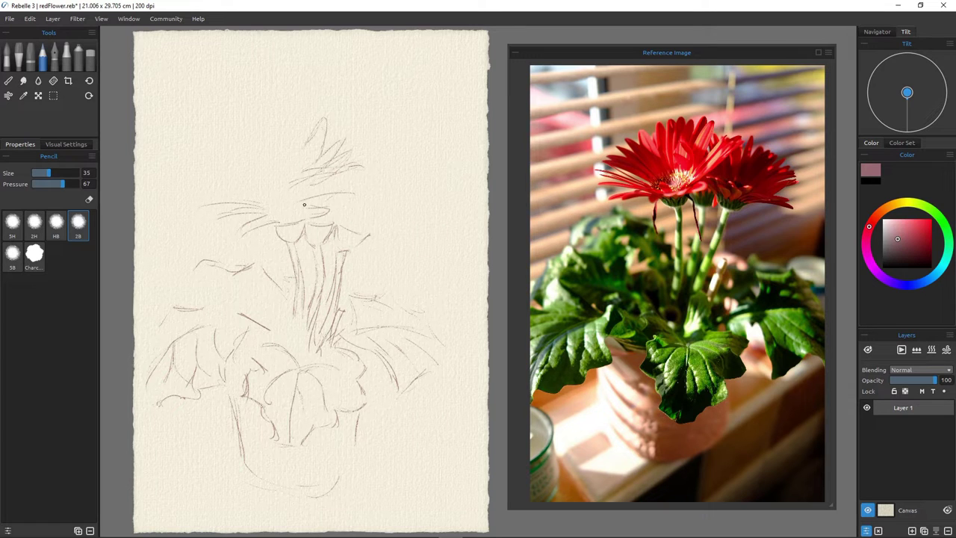
mouse_move(344, 179)
mouse_down()
mouse_move(283, 218)
mouse_move(311, 199)
mouse_move(275, 211)
mouse_up()
drag(373, 183, 345, 185)
Sketch the left and upper petals of the main flower as a fan of long pointed shapes.
drag(252, 142, 222, 126)
mouse_move(219, 122)
mouse_down()
mouse_move(261, 156)
mouse_move(232, 155)
mouse_move(218, 127)
mouse_move(209, 141)
mouse_move(261, 169)
mouse_move(203, 131)
mouse_move(241, 162)
mouse_up()
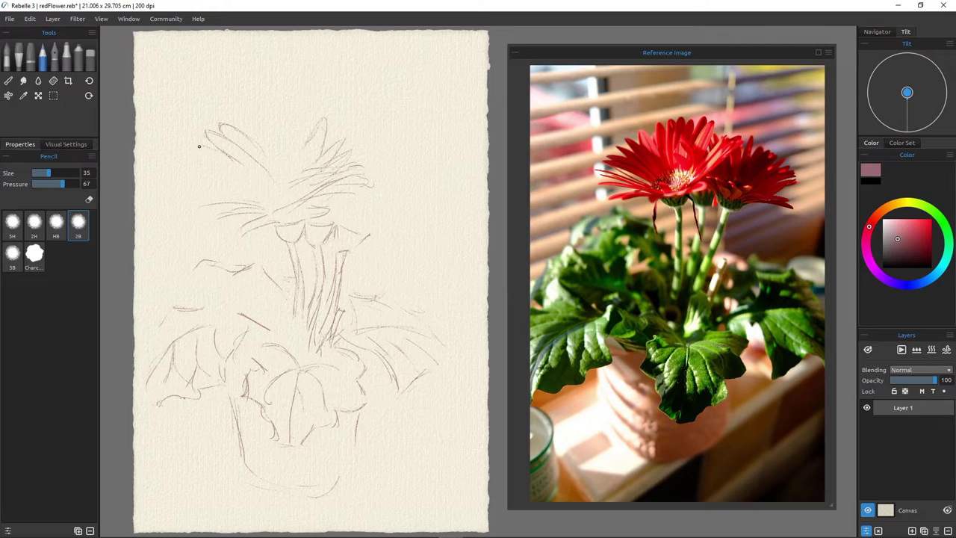
mouse_move(198, 145)
mouse_down()
mouse_move(235, 173)
mouse_move(215, 174)
mouse_move(244, 179)
mouse_move(186, 165)
mouse_move(215, 165)
mouse_move(206, 173)
mouse_move(236, 183)
mouse_move(187, 168)
mouse_up()
drag(245, 189, 200, 193)
drag(235, 111, 239, 122)
drag(263, 116, 250, 100)
drag(280, 114, 267, 97)
drag(274, 95, 280, 130)
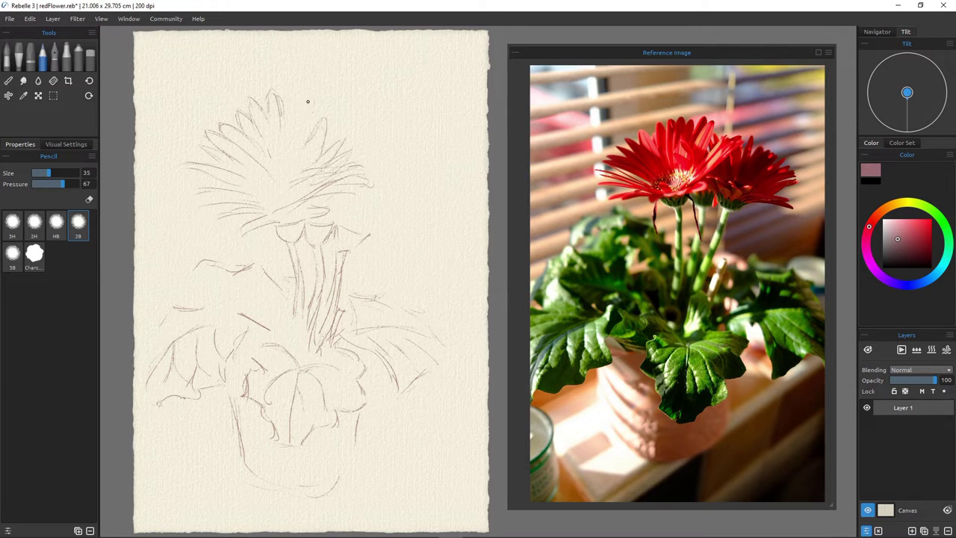
Complete the main flower with the remaining upper and far-left petals and short marks for its centre.
mouse_move(312, 112)
mouse_down()
mouse_move(293, 137)
mouse_move(308, 100)
mouse_move(311, 132)
mouse_move(295, 174)
mouse_move(319, 110)
mouse_move(305, 151)
mouse_move(316, 118)
mouse_move(293, 142)
mouse_move(312, 115)
mouse_move(291, 149)
mouse_move(306, 146)
mouse_move(298, 159)
mouse_move(305, 121)
mouse_move(287, 173)
mouse_up()
drag(277, 182, 257, 186)
mouse_move(187, 232)
mouse_down()
mouse_move(251, 217)
mouse_move(195, 245)
mouse_move(230, 214)
mouse_move(172, 192)
mouse_up()
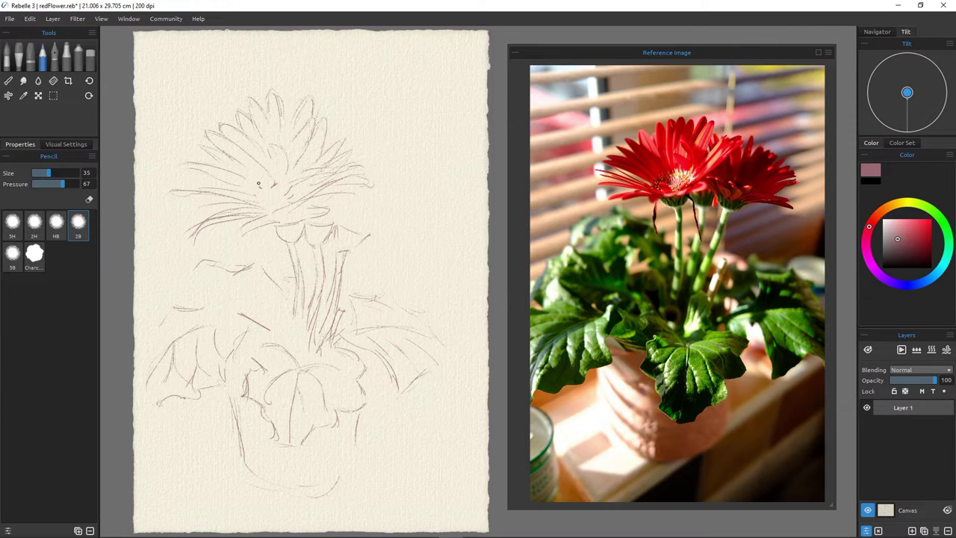
drag(268, 189, 201, 140)
Sketch the petals of the second flower, partly behind the main flower on its right.
mouse_move(368, 235)
mouse_down()
mouse_move(431, 237)
mouse_move(426, 227)
mouse_up()
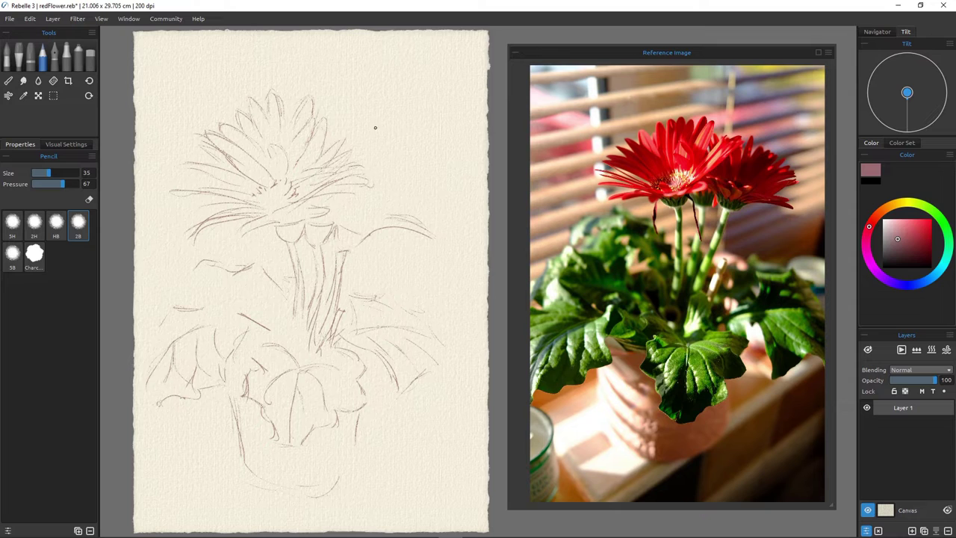
mouse_move(375, 127)
mouse_down()
mouse_move(365, 149)
mouse_move(353, 144)
mouse_move(375, 120)
mouse_move(355, 158)
mouse_move(344, 147)
mouse_move(346, 115)
mouse_move(346, 136)
mouse_move(368, 155)
mouse_move(382, 137)
mouse_move(362, 157)
mouse_move(390, 131)
mouse_move(385, 154)
mouse_up()
mouse_move(389, 136)
mouse_down()
mouse_move(373, 148)
mouse_move(388, 140)
mouse_move(381, 165)
mouse_move(399, 149)
mouse_move(393, 169)
mouse_move(406, 208)
mouse_move(420, 161)
mouse_move(407, 176)
mouse_move(436, 172)
mouse_up()
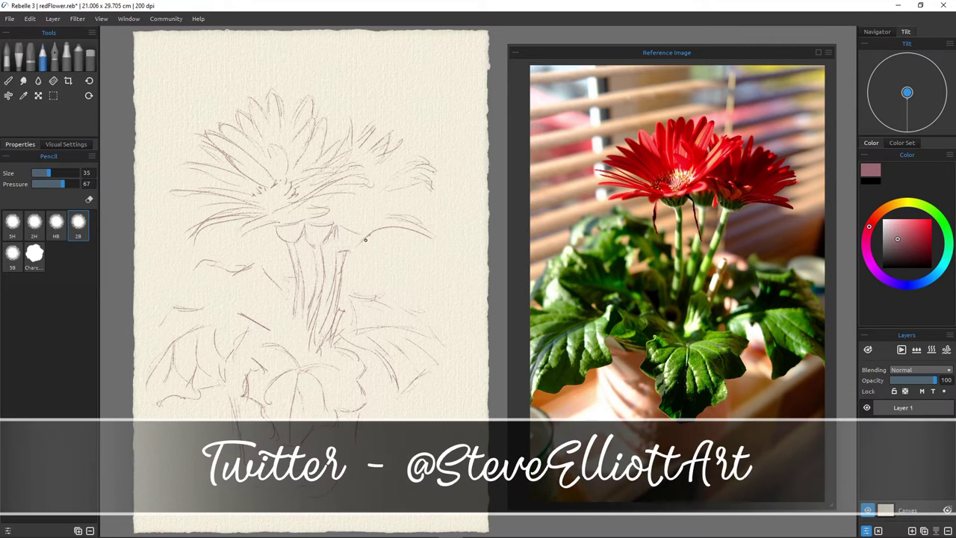
mouse_move(412, 189)
mouse_down()
mouse_move(375, 207)
mouse_move(418, 183)
mouse_move(370, 202)
mouse_up()
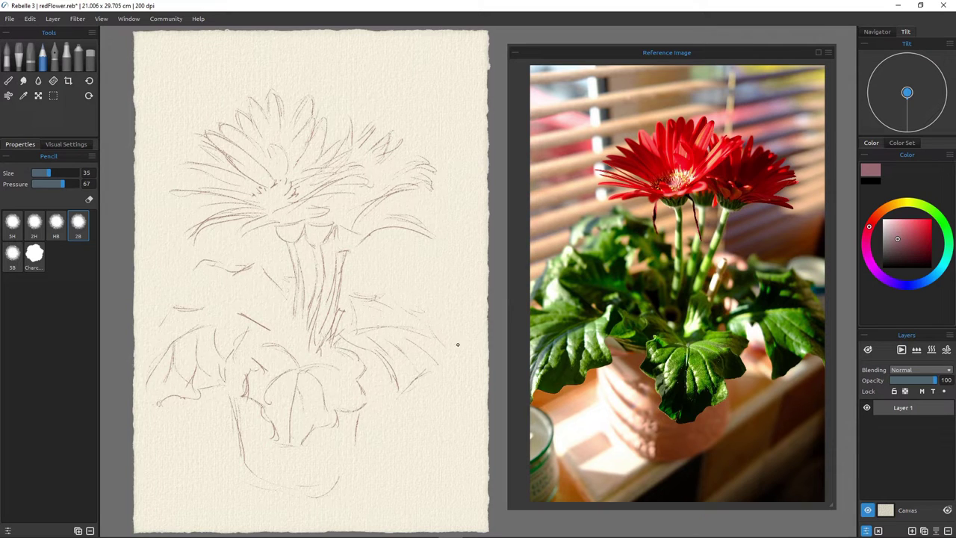
Finish the right leaf's outer edge and add the windowsill lines behind the pot and at the lower right.
drag(464, 344, 432, 311)
mouse_move(437, 364)
mouse_down()
mouse_move(462, 362)
mouse_move(433, 375)
mouse_up()
drag(477, 434, 366, 505)
drag(230, 405, 186, 409)
drag(363, 399, 436, 389)
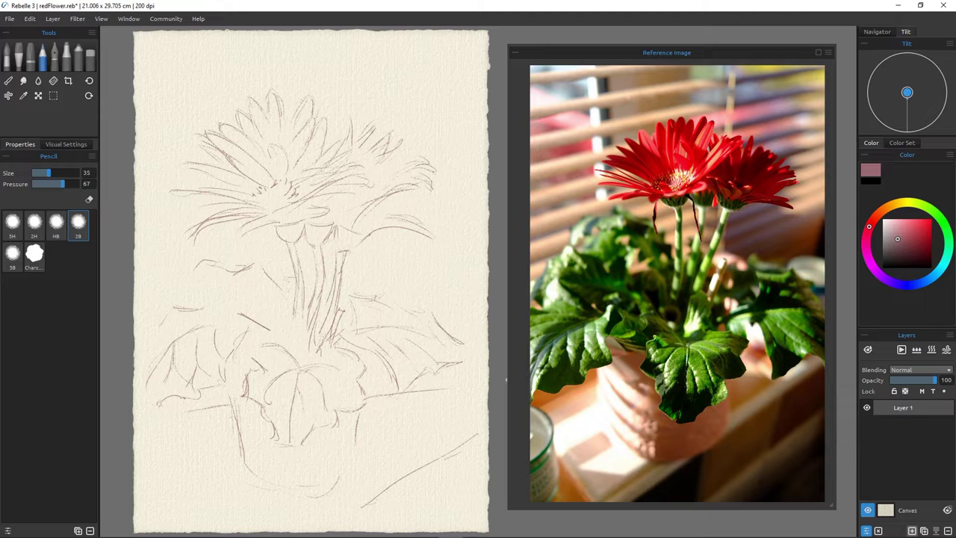
Add a new layer above the sketch, lock Layer 1 and make the new layer active.
click(912, 530)
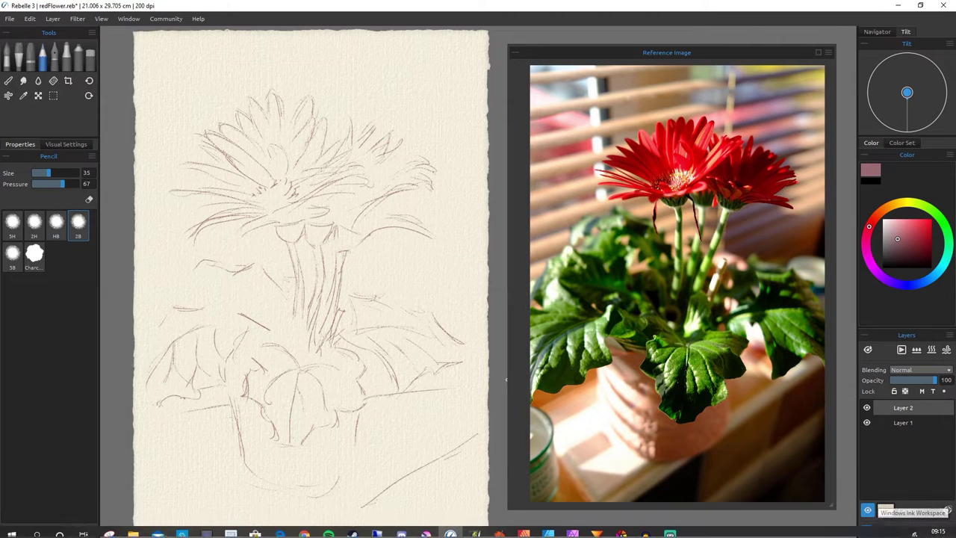
click(902, 423)
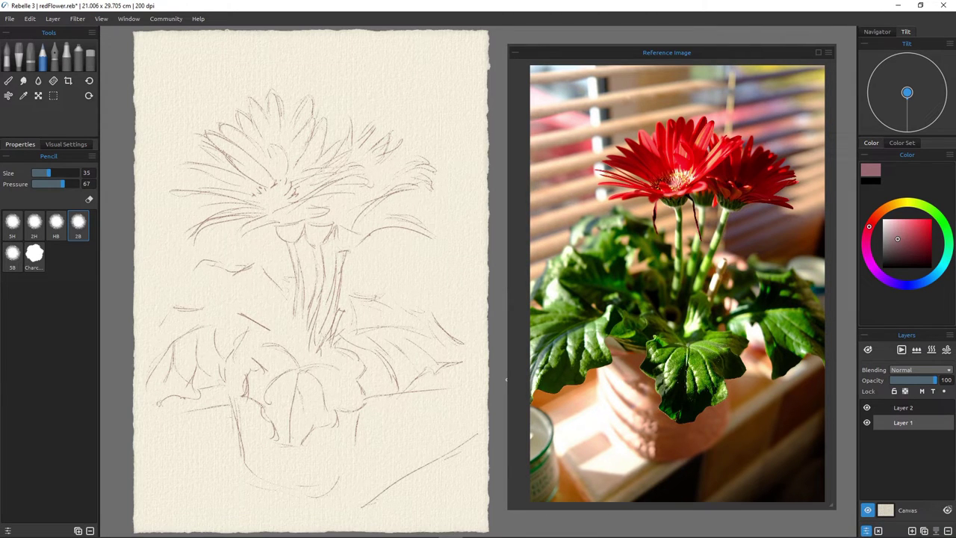
click(893, 391)
click(903, 407)
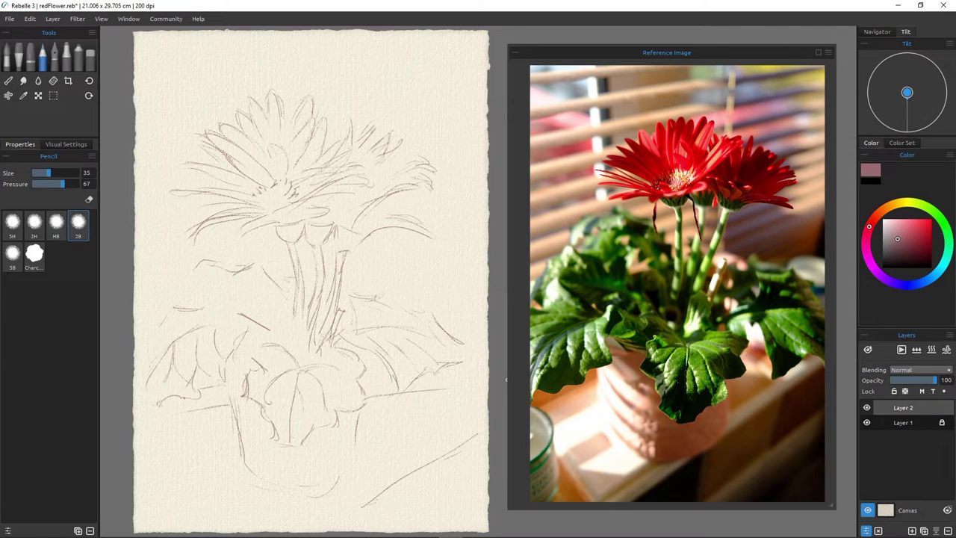
Select the Watercolor mop brush, set its size to 100 and switch it to the fourth brush mode.
click(7, 57)
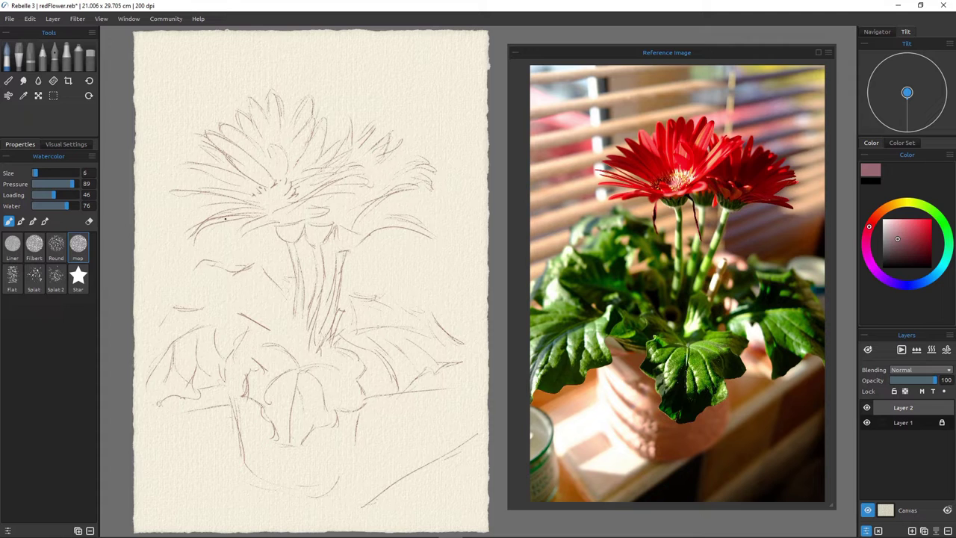
key(bracketright)
key(bracketright)
key(bracketright)
key(bracketright)
key(bracketright)
key(bracketright)
key(bracketright)
key(bracketright)
key(bracketright)
key(bracketright)
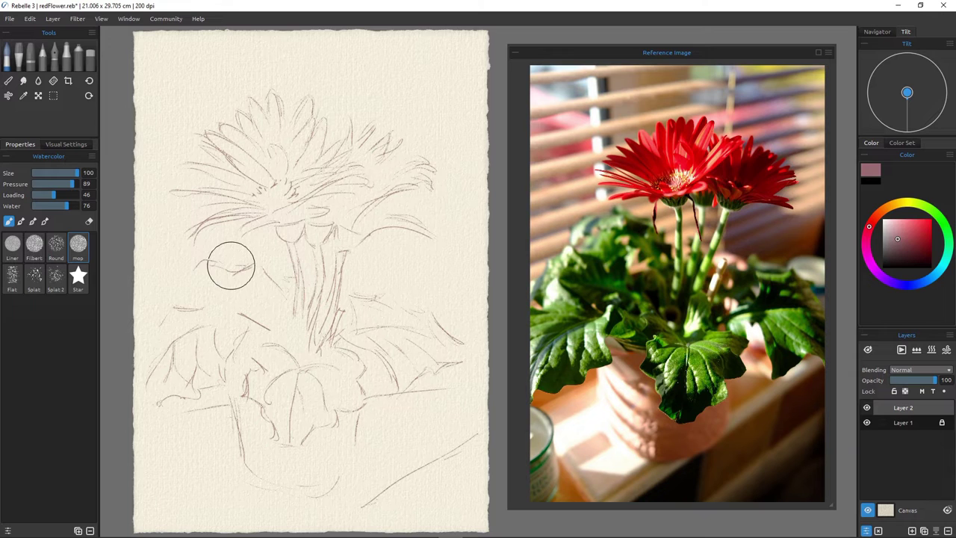
click(44, 221)
Turn on Show Wet and set up the Water tool with size 100 and water 66.
key(w)
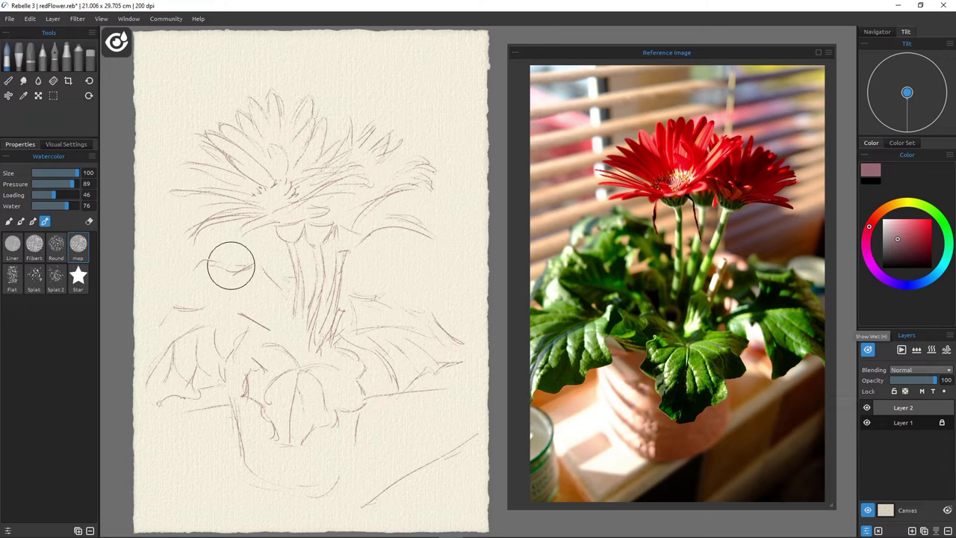
key(t)
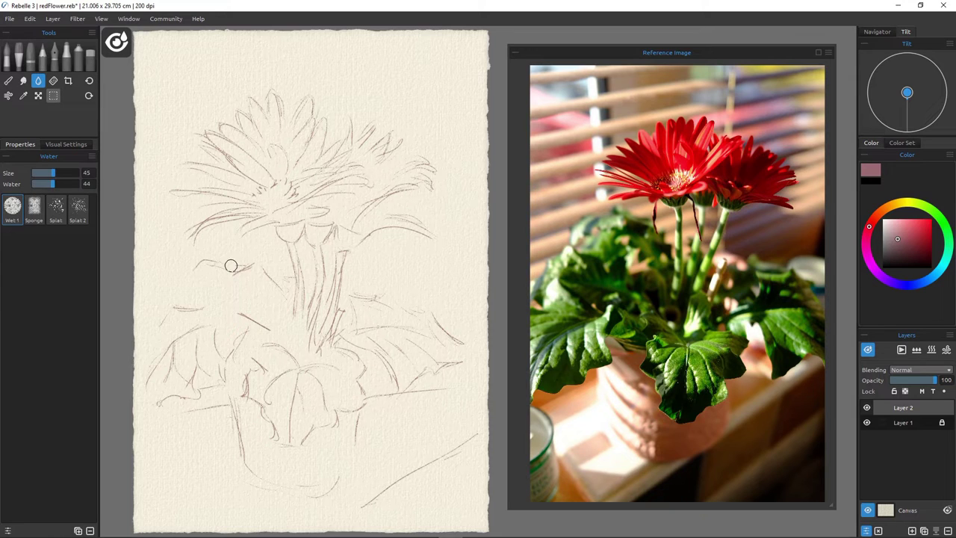
key(bracketright)
key(bracketright)
key(bracketright)
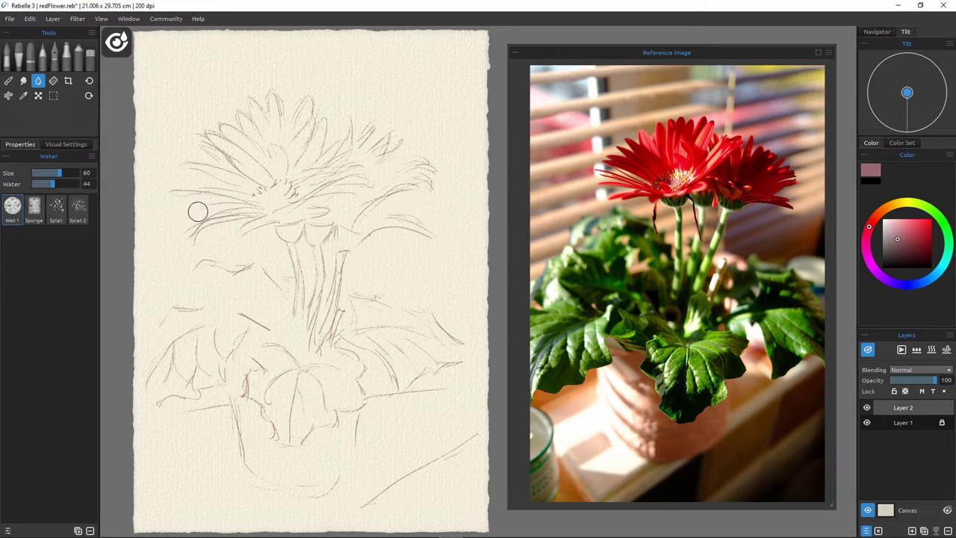
key(bracketright)
key(bracketright)
key(bracketright)
key(bracketright)
key(bracketright)
key(bracketright)
key(bracketright)
key(bracketright)
drag(52, 184, 62, 183)
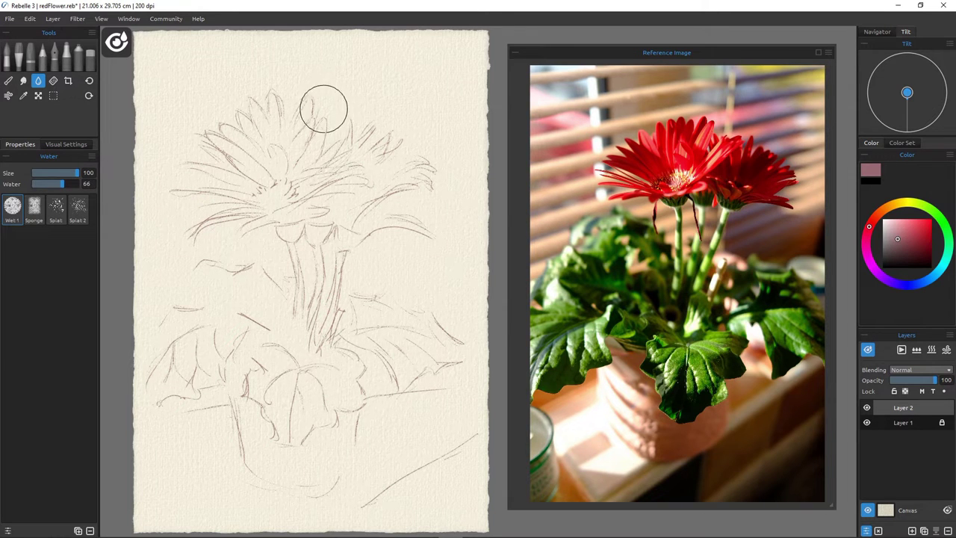
Brush water over the background around the flowers, stems, leaves and pot, leaving most of the plant dry.
drag(322, 88, 339, 111)
mouse_move(351, 121)
mouse_down()
mouse_move(400, 115)
mouse_move(374, 130)
mouse_move(330, 127)
mouse_move(338, 144)
mouse_move(352, 143)
mouse_move(398, 98)
mouse_move(413, 121)
mouse_move(364, 113)
mouse_move(379, 70)
mouse_move(444, 145)
mouse_move(451, 187)
mouse_move(398, 142)
mouse_move(433, 183)
mouse_move(437, 220)
mouse_move(374, 209)
mouse_move(359, 216)
mouse_move(397, 228)
mouse_move(361, 254)
mouse_move(353, 235)
mouse_move(353, 301)
mouse_move(358, 264)
mouse_move(342, 282)
mouse_move(329, 241)
mouse_move(328, 303)
mouse_move(327, 243)
mouse_move(320, 329)
mouse_move(305, 236)
mouse_move(345, 207)
mouse_up()
mouse_move(309, 112)
mouse_down()
mouse_move(301, 85)
mouse_move(266, 86)
mouse_move(256, 107)
mouse_move(209, 117)
mouse_move(219, 166)
mouse_move(190, 177)
mouse_move(242, 191)
mouse_move(172, 202)
mouse_move(184, 224)
mouse_move(258, 239)
mouse_move(284, 279)
mouse_move(207, 273)
mouse_move(211, 252)
mouse_move(378, 250)
mouse_move(401, 273)
mouse_move(425, 250)
mouse_move(454, 286)
mouse_move(455, 249)
mouse_move(456, 267)
mouse_move(428, 286)
mouse_move(464, 309)
mouse_up()
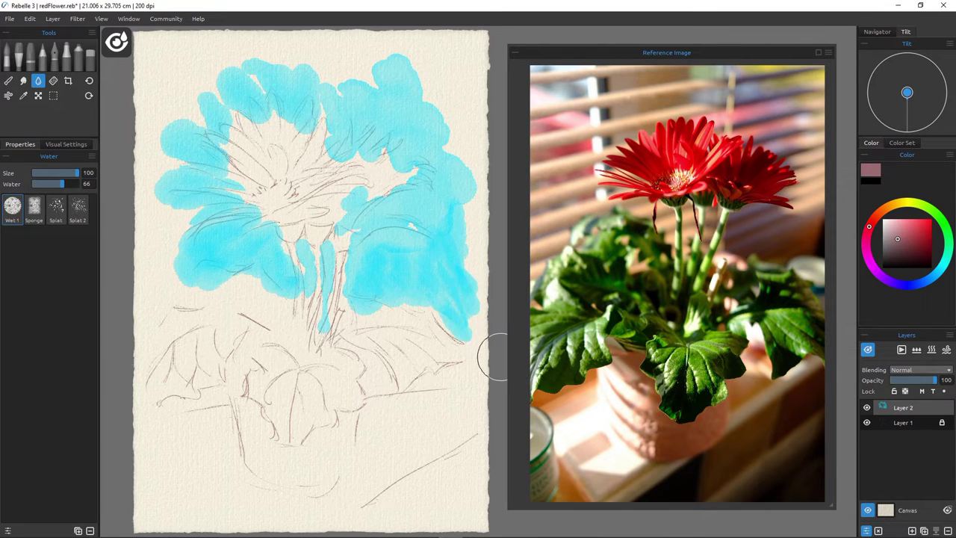
mouse_move(342, 340)
mouse_down()
mouse_move(383, 376)
mouse_move(369, 379)
mouse_move(440, 384)
mouse_move(402, 408)
mouse_move(448, 394)
mouse_move(365, 451)
mouse_move(437, 440)
mouse_move(451, 461)
mouse_move(399, 510)
mouse_move(443, 521)
mouse_move(404, 456)
mouse_move(328, 504)
mouse_up()
mouse_move(233, 456)
mouse_down()
mouse_move(221, 393)
mouse_move(225, 424)
mouse_move(197, 378)
mouse_move(206, 431)
mouse_move(221, 426)
mouse_move(244, 487)
mouse_move(319, 499)
mouse_move(259, 495)
mouse_move(181, 442)
mouse_up()
mouse_move(214, 309)
mouse_down()
mouse_move(246, 272)
mouse_move(172, 283)
mouse_move(161, 296)
mouse_move(184, 237)
mouse_move(174, 236)
mouse_move(187, 230)
mouse_move(177, 158)
mouse_move(188, 103)
mouse_move(264, 80)
mouse_move(217, 53)
mouse_move(176, 64)
mouse_move(204, 129)
mouse_move(227, 95)
mouse_up()
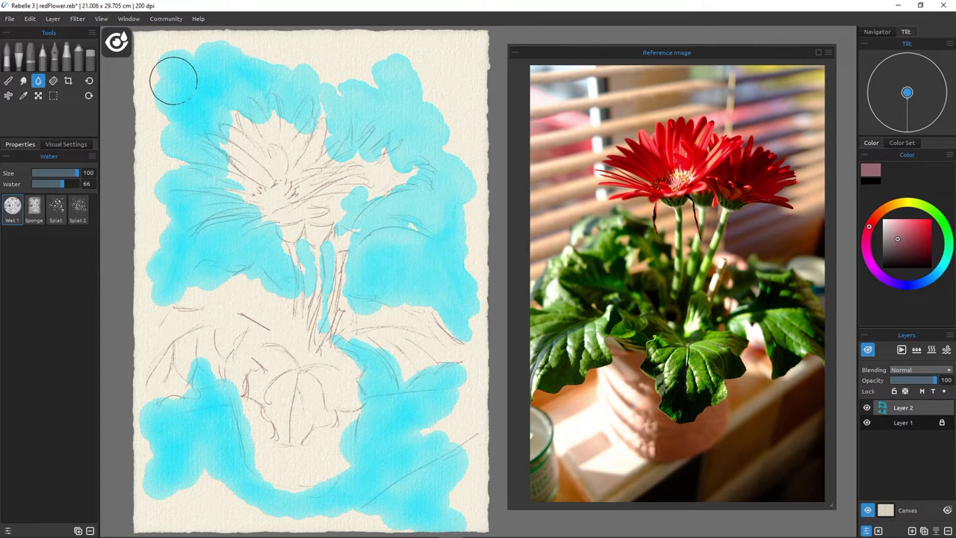
Return to the Watercolor mop brush and turn off Show Wet.
key(b)
mouse_move(174, 80)
mouse_down()
mouse_move(231, 101)
mouse_move(227, 107)
mouse_up()
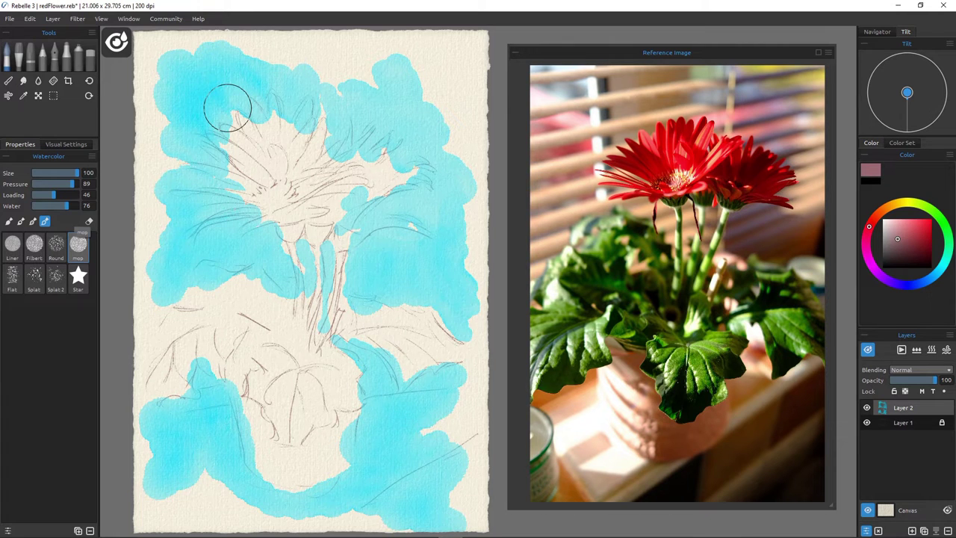
key(Delete)
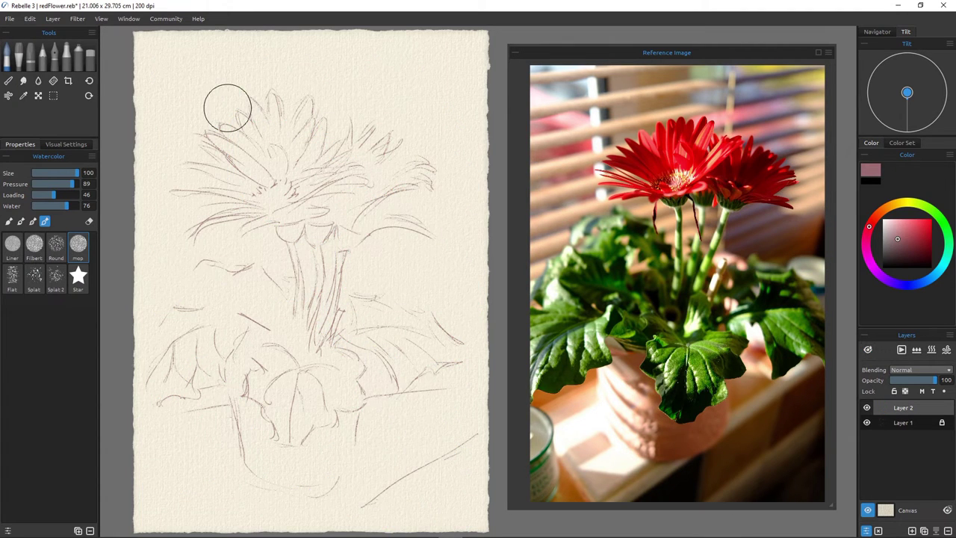
Choose golden yellow and the first brush mode, then paint loose background patches around the right flower, beside its stems and under the left flower.
click(897, 203)
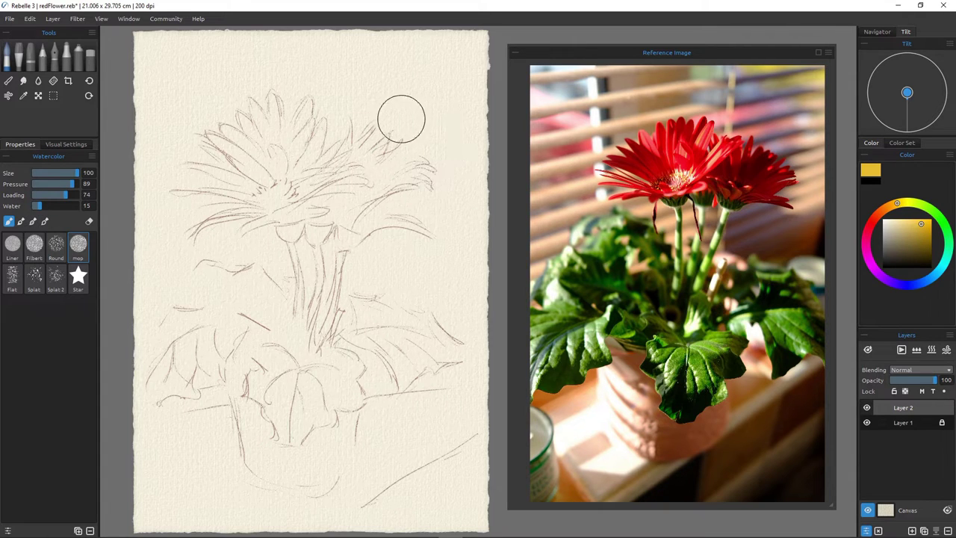
mouse_move(399, 117)
mouse_down()
mouse_move(404, 150)
mouse_move(417, 146)
mouse_move(371, 177)
mouse_move(396, 156)
mouse_move(423, 159)
mouse_move(434, 132)
mouse_move(379, 118)
mouse_move(375, 132)
mouse_move(404, 107)
mouse_move(419, 111)
mouse_move(345, 118)
mouse_move(351, 112)
mouse_move(325, 133)
mouse_move(335, 113)
mouse_move(318, 94)
mouse_up()
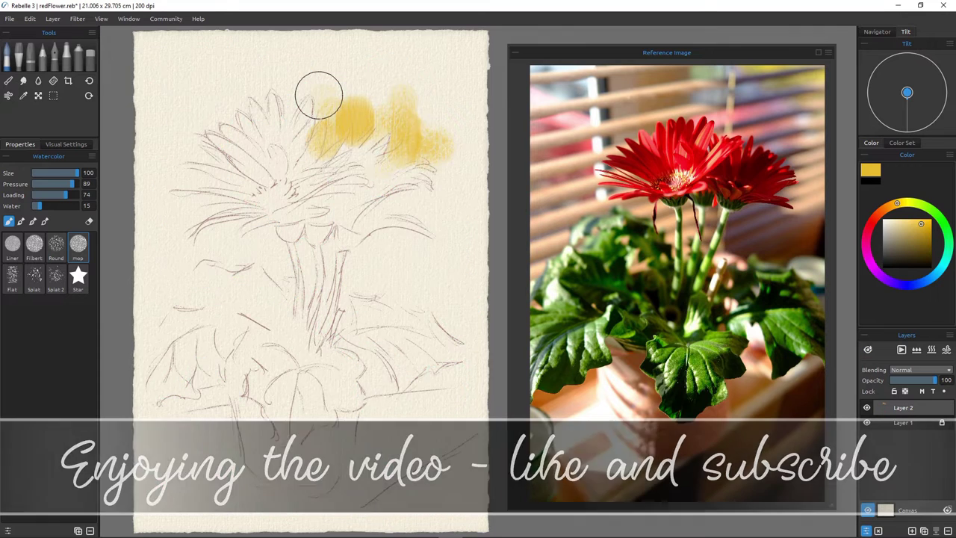
mouse_move(424, 194)
mouse_down()
mouse_move(395, 204)
mouse_move(428, 215)
mouse_move(412, 198)
mouse_move(423, 213)
mouse_move(438, 184)
mouse_up()
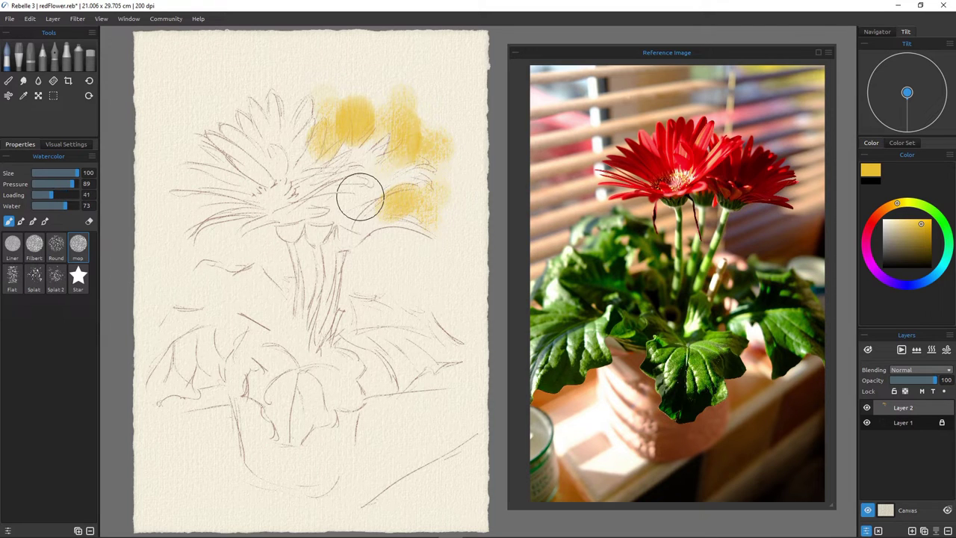
mouse_move(363, 256)
mouse_down()
mouse_move(381, 236)
mouse_move(367, 264)
mouse_move(394, 283)
mouse_up()
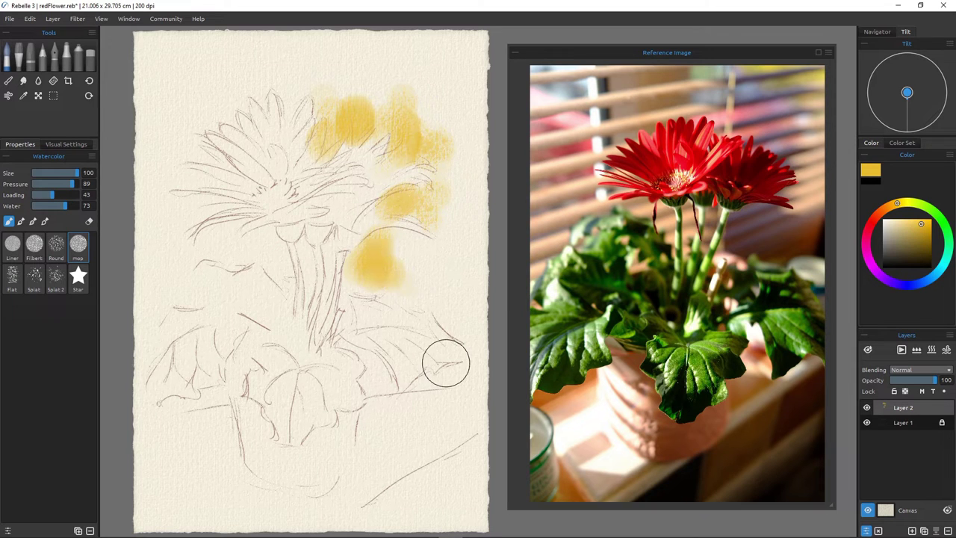
drag(353, 271, 379, 290)
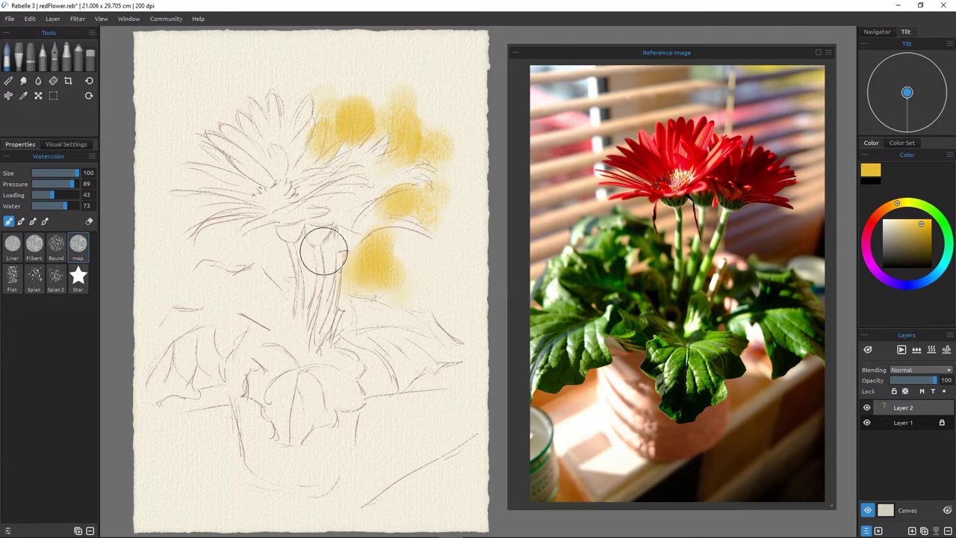
drag(322, 252, 331, 252)
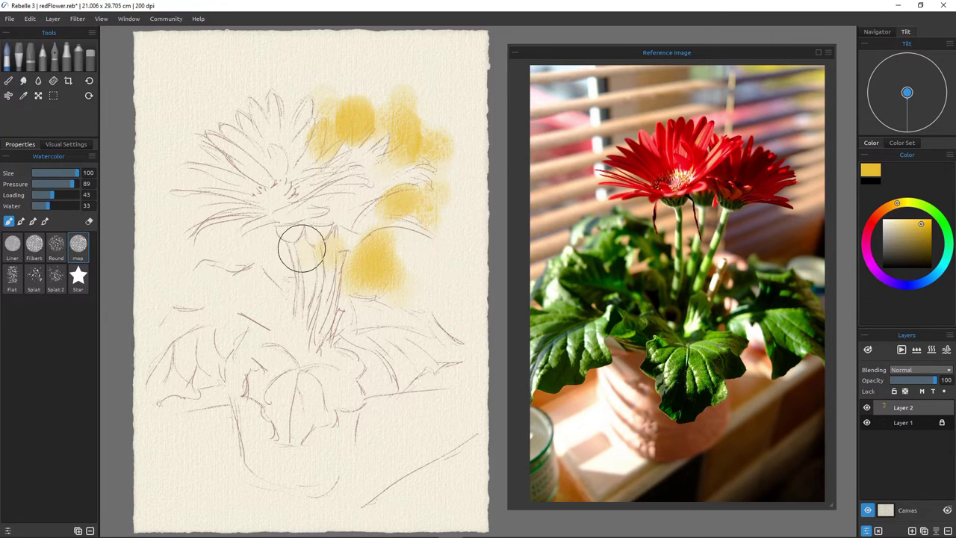
mouse_move(301, 247)
mouse_down()
mouse_move(305, 310)
mouse_move(324, 272)
mouse_move(320, 309)
mouse_move(273, 247)
mouse_move(286, 293)
mouse_move(264, 241)
mouse_move(272, 233)
mouse_move(236, 257)
mouse_move(282, 273)
mouse_move(284, 299)
mouse_move(368, 292)
mouse_move(407, 303)
mouse_move(417, 276)
mouse_move(408, 252)
mouse_up()
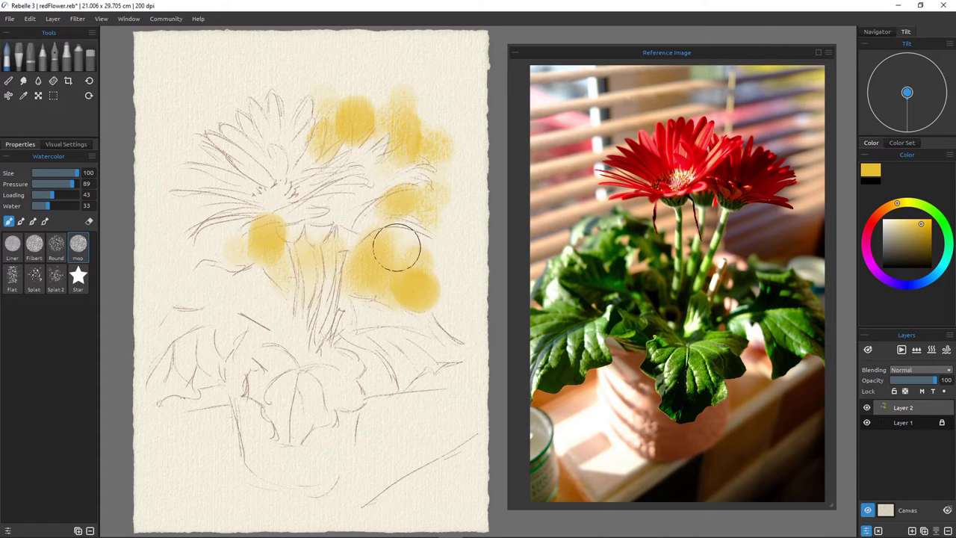
Extend the yellow background above and left of the left flower, then raise water to 73 and paint yellow below the leaves beside the pot.
mouse_move(294, 122)
mouse_down()
mouse_move(290, 93)
mouse_move(331, 96)
mouse_move(360, 80)
mouse_move(388, 112)
mouse_up()
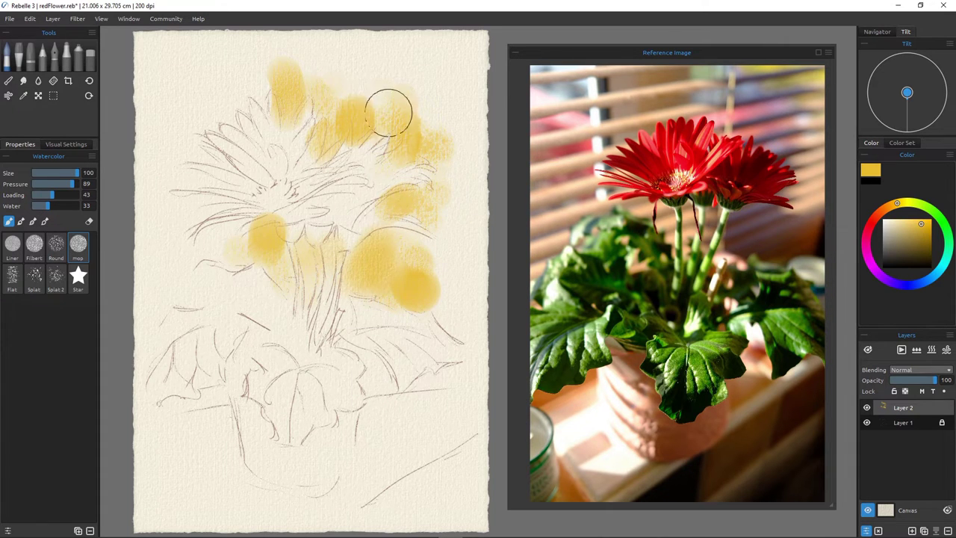
mouse_move(224, 112)
mouse_down()
mouse_move(245, 82)
mouse_move(262, 103)
mouse_move(252, 83)
mouse_move(233, 103)
mouse_move(190, 103)
mouse_move(232, 98)
mouse_up()
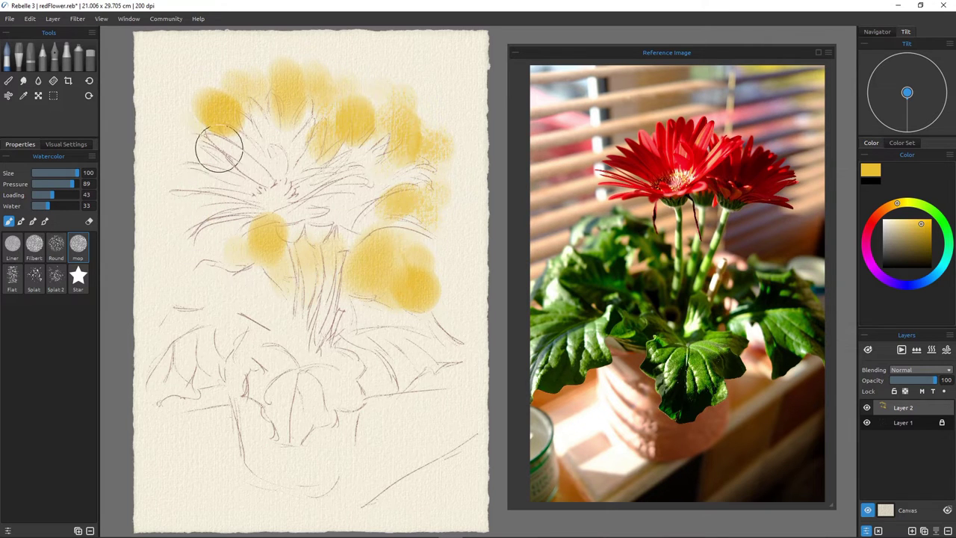
mouse_move(218, 149)
mouse_down()
mouse_move(242, 182)
mouse_move(224, 181)
mouse_move(200, 200)
mouse_move(196, 180)
mouse_move(238, 203)
mouse_move(204, 254)
mouse_move(238, 265)
mouse_move(229, 286)
mouse_up()
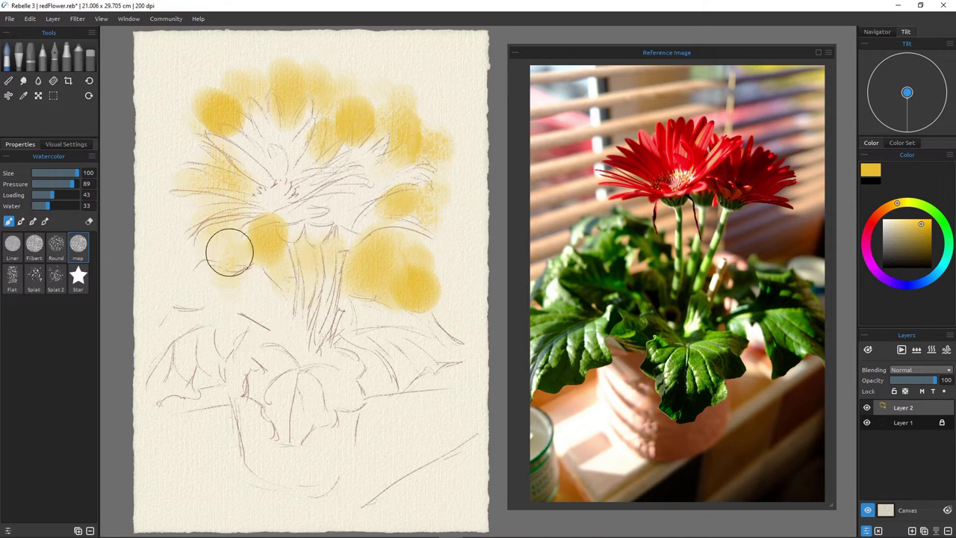
mouse_move(198, 237)
mouse_down()
mouse_move(192, 261)
mouse_move(232, 225)
mouse_move(243, 248)
mouse_move(203, 261)
mouse_move(197, 275)
mouse_move(258, 264)
mouse_up()
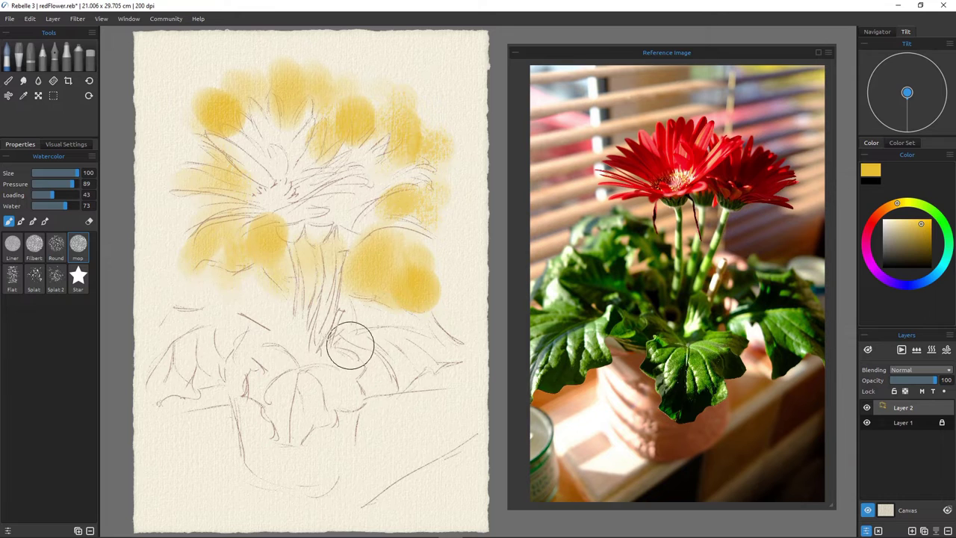
mouse_move(350, 341)
mouse_down()
mouse_move(376, 365)
mouse_move(390, 398)
mouse_move(369, 411)
mouse_move(403, 415)
mouse_move(443, 380)
mouse_move(375, 451)
mouse_move(377, 410)
mouse_move(367, 419)
mouse_move(377, 437)
mouse_move(371, 470)
mouse_up()
mouse_move(222, 447)
mouse_down()
mouse_move(224, 396)
mouse_move(233, 451)
mouse_move(216, 411)
mouse_move(203, 412)
mouse_move(200, 402)
mouse_move(173, 409)
mouse_move(186, 412)
mouse_move(228, 481)
mouse_up()
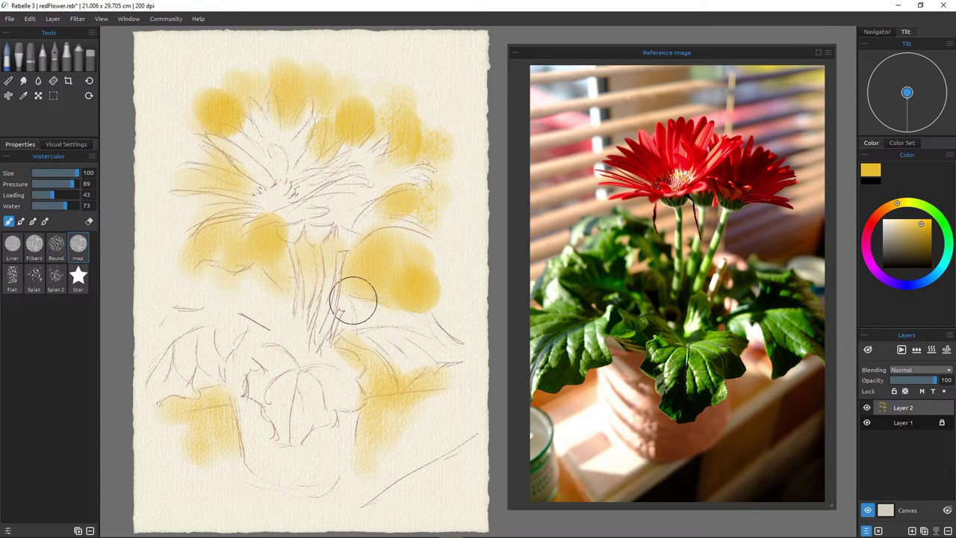
Switch to a bright orange-red and block in both flower heads with broad soft strokes from the petal tips inward.
click(874, 219)
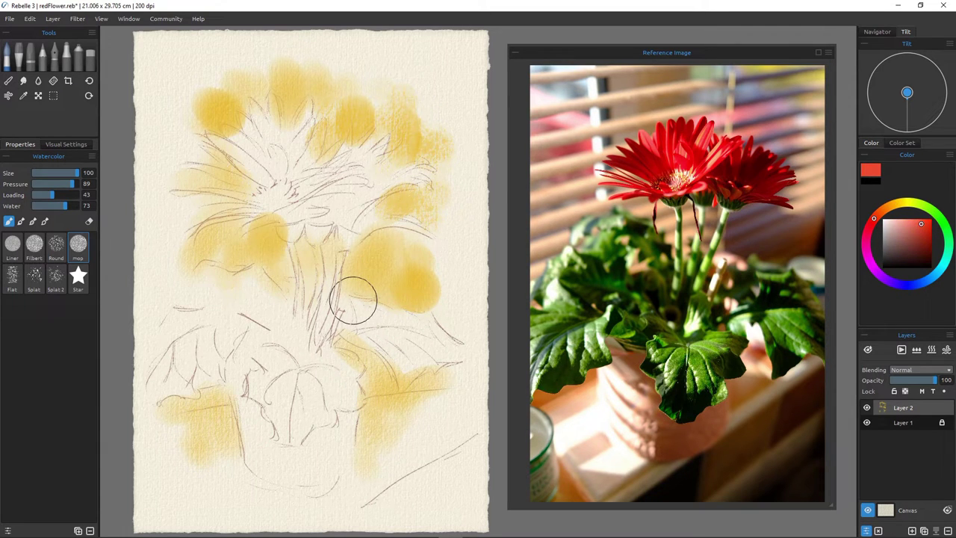
mouse_move(301, 100)
mouse_down()
mouse_move(285, 165)
mouse_move(302, 140)
mouse_move(280, 173)
mouse_up()
mouse_move(271, 107)
mouse_down()
mouse_move(274, 191)
mouse_move(257, 144)
mouse_move(273, 181)
mouse_up()
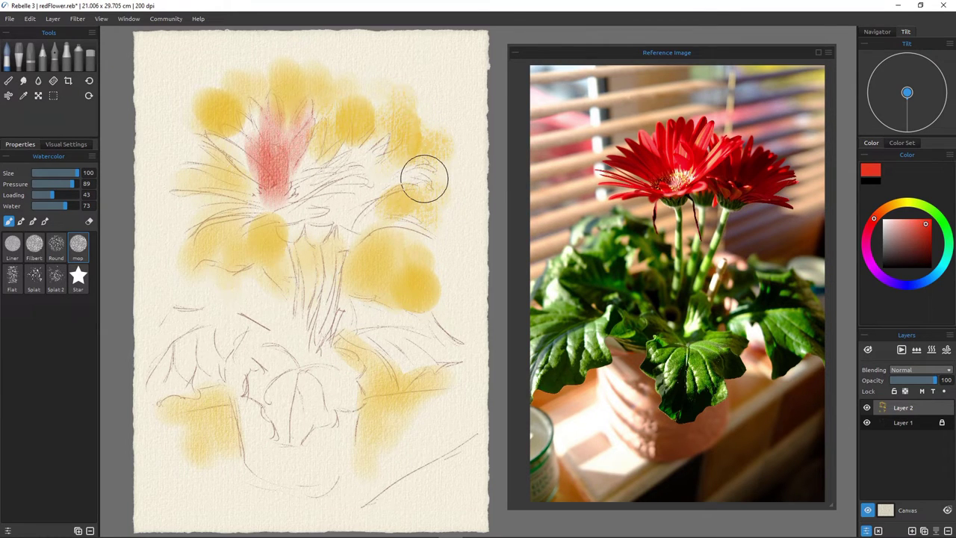
drag(232, 149, 280, 190)
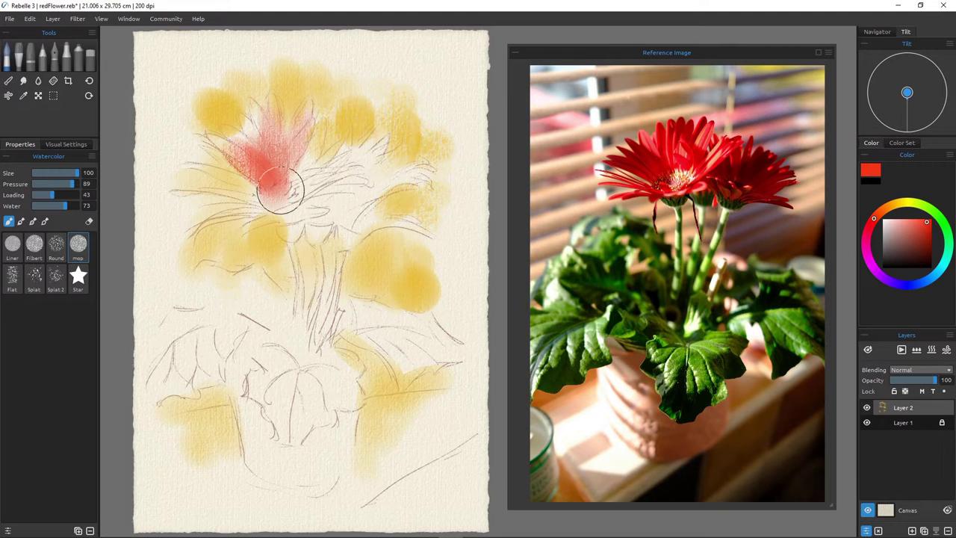
mouse_move(316, 155)
mouse_down()
mouse_move(312, 194)
mouse_move(371, 153)
mouse_move(346, 190)
mouse_move(400, 167)
mouse_move(356, 192)
mouse_move(416, 171)
mouse_up()
mouse_move(303, 229)
mouse_down()
mouse_move(346, 231)
mouse_move(347, 216)
mouse_move(356, 231)
mouse_move(392, 218)
mouse_move(421, 229)
mouse_move(393, 245)
mouse_move(363, 234)
mouse_move(356, 202)
mouse_move(334, 216)
mouse_move(344, 229)
mouse_move(336, 252)
mouse_move(305, 220)
mouse_move(291, 222)
mouse_move(319, 244)
mouse_move(311, 218)
mouse_move(305, 239)
mouse_move(274, 210)
mouse_up()
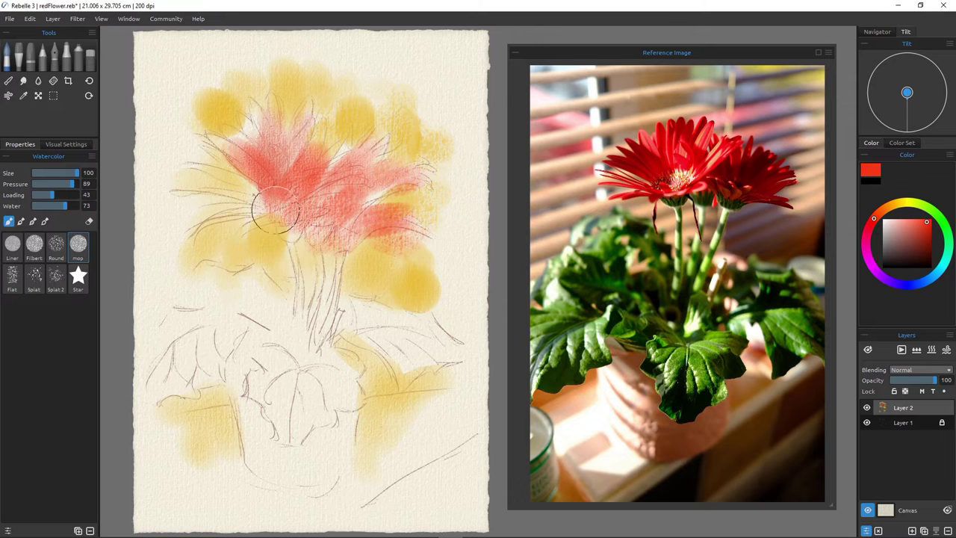
Reduce the brush size to 25 and paint red petals on the left flower's outer left side, undoing the last lower petal stroke.
drag(214, 140, 256, 181)
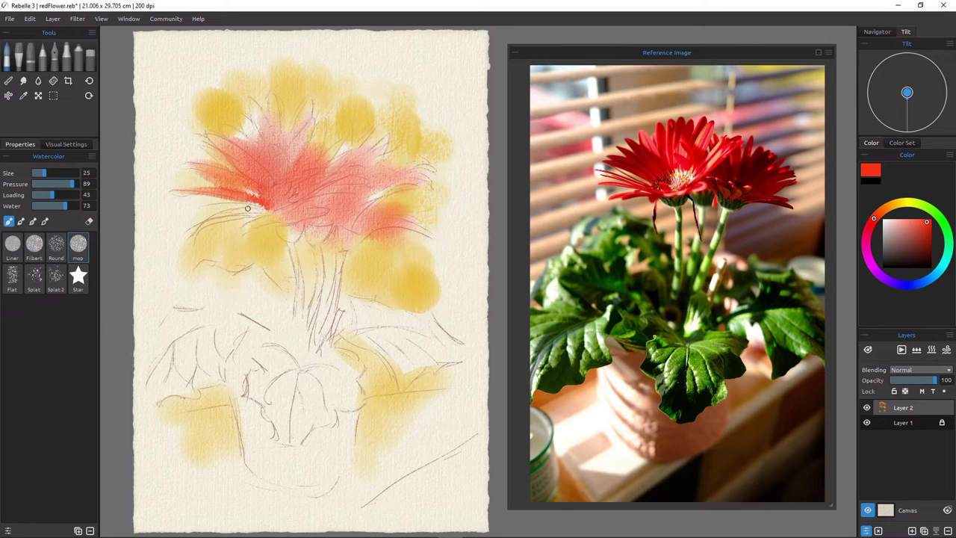
drag(269, 212, 209, 224)
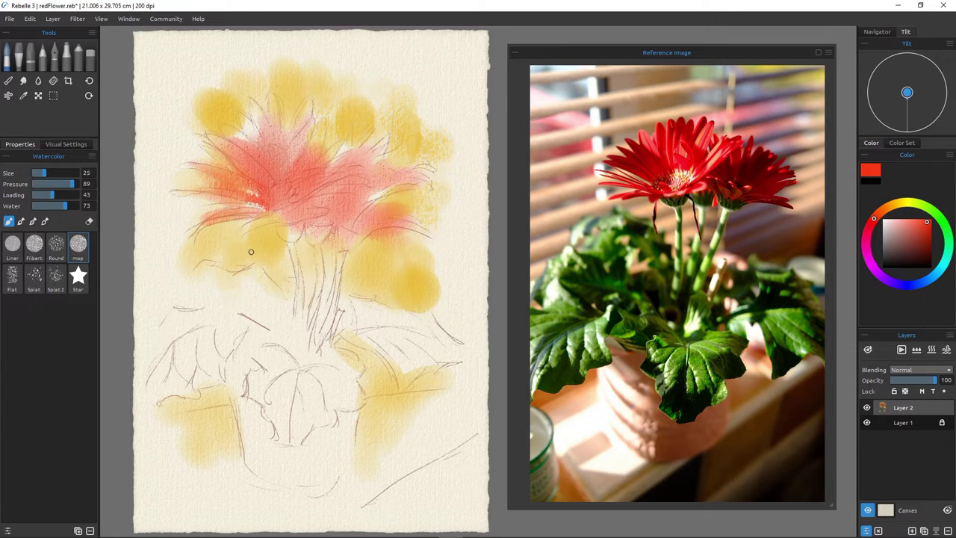
drag(272, 216, 210, 245)
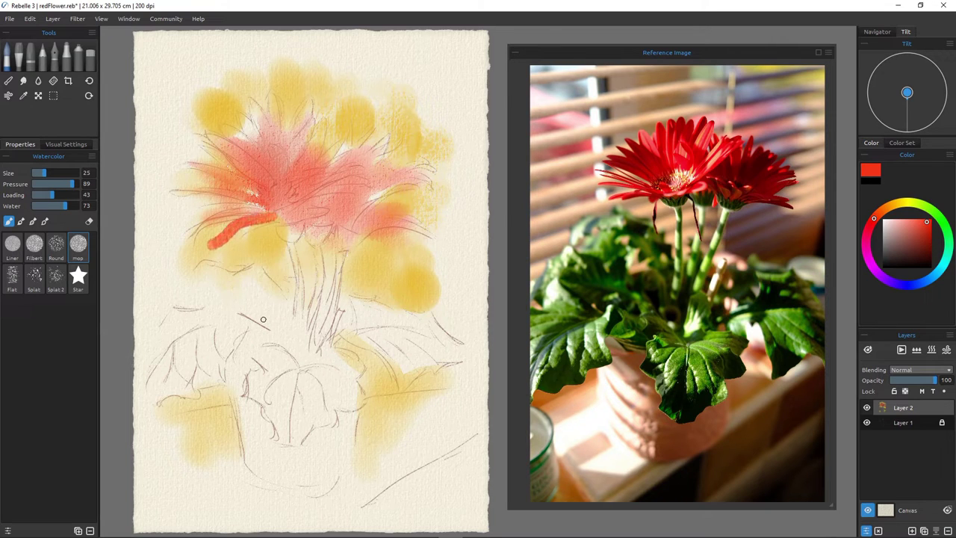
key(ctrl+z)
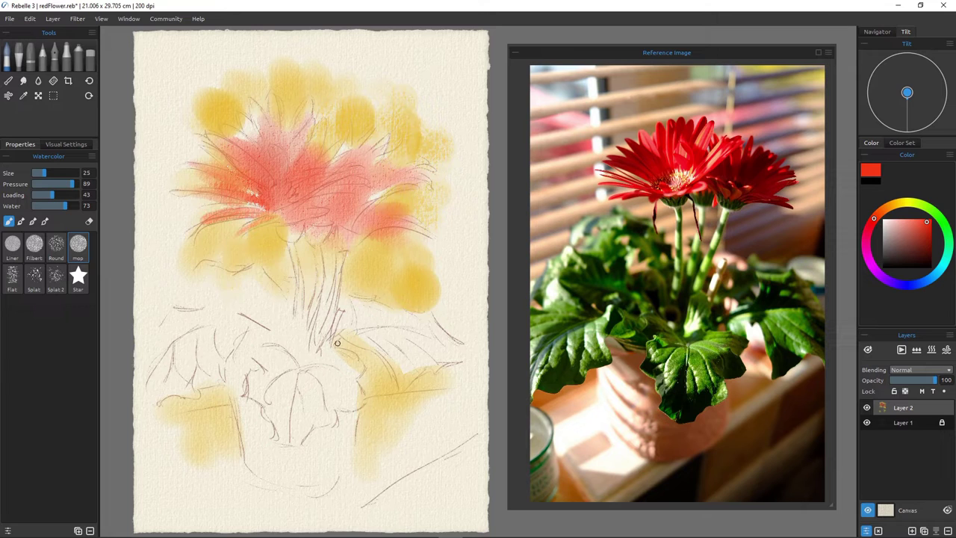
Paint the right flower's outer right petals in red, lowering the brush's water to 37 for the sharper strokes.
drag(421, 251, 363, 223)
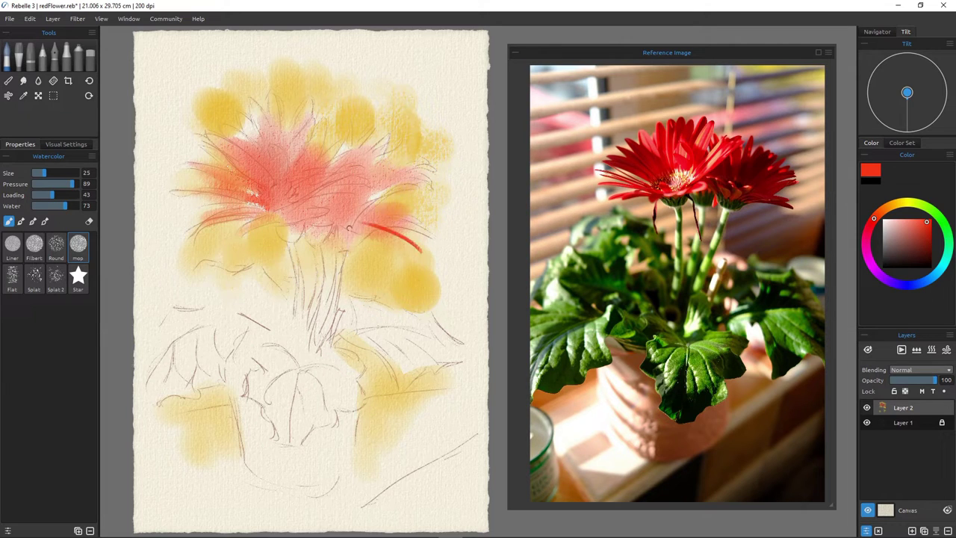
drag(429, 235, 371, 219)
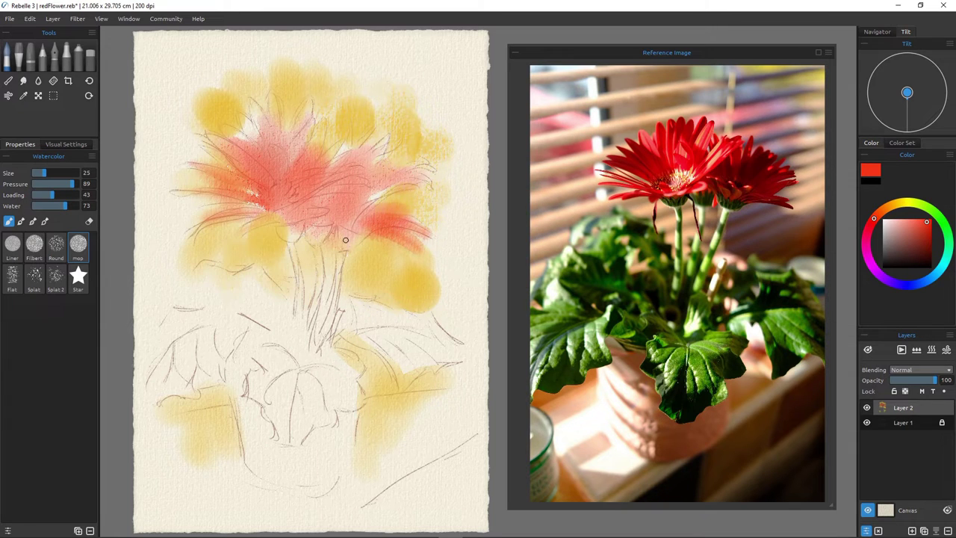
drag(65, 206, 49, 205)
drag(420, 251, 388, 229)
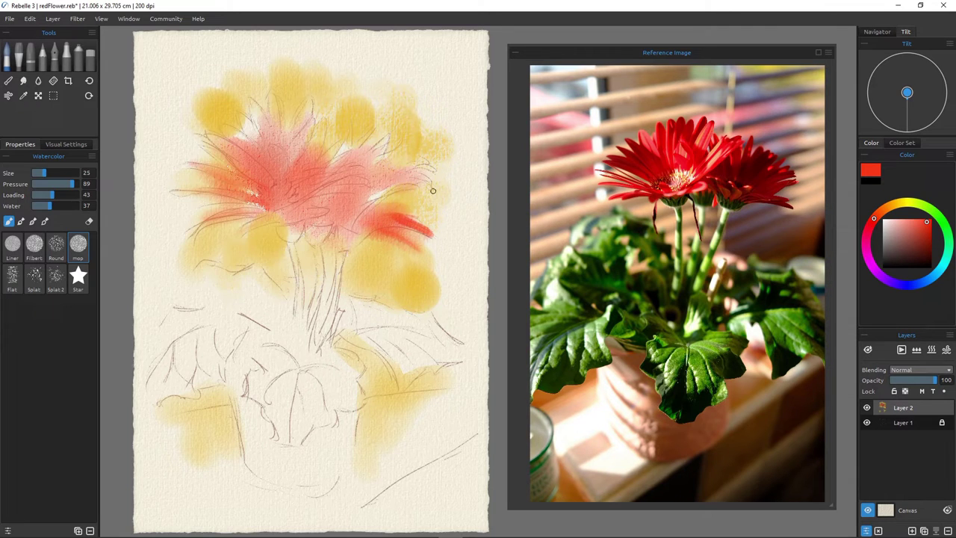
mouse_move(433, 191)
mouse_down()
mouse_move(375, 178)
mouse_move(377, 196)
mouse_up()
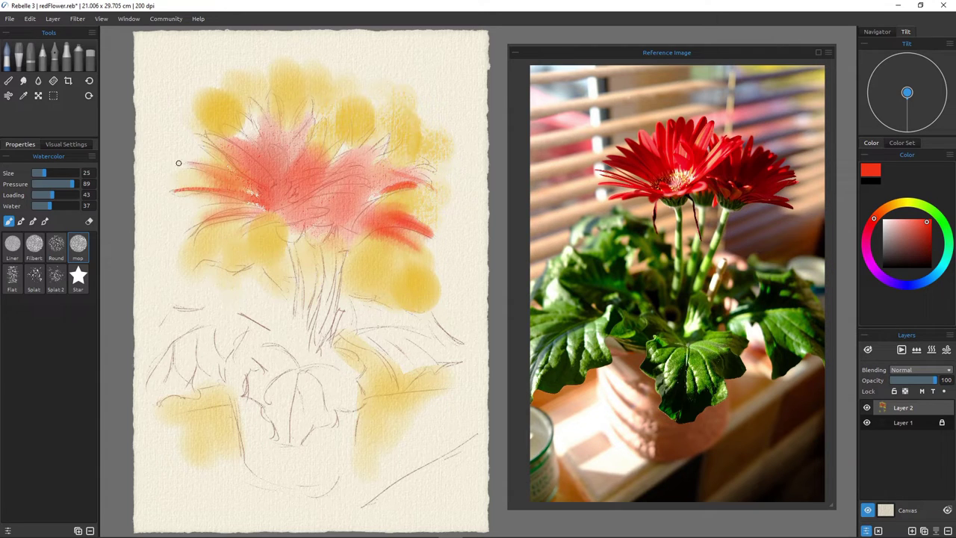
Add stronger red petal strokes to the left flower's upper left side and to the short petals below its center.
drag(184, 167, 240, 180)
mouse_move(192, 139)
mouse_down()
mouse_move(229, 159)
mouse_move(222, 129)
mouse_move(247, 147)
mouse_move(223, 125)
mouse_move(258, 150)
mouse_move(252, 148)
mouse_up()
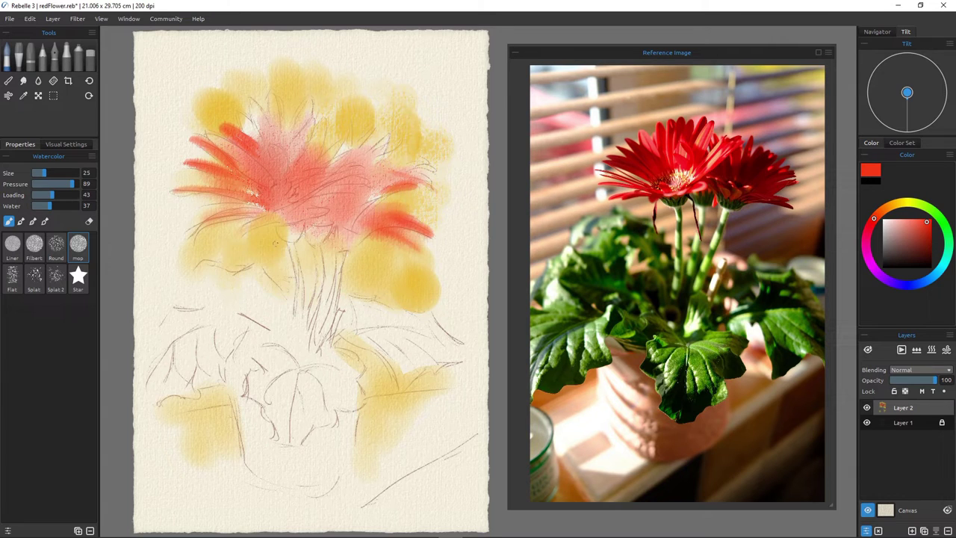
mouse_move(323, 210)
mouse_down()
mouse_move(297, 210)
mouse_move(340, 218)
mouse_move(321, 218)
mouse_up()
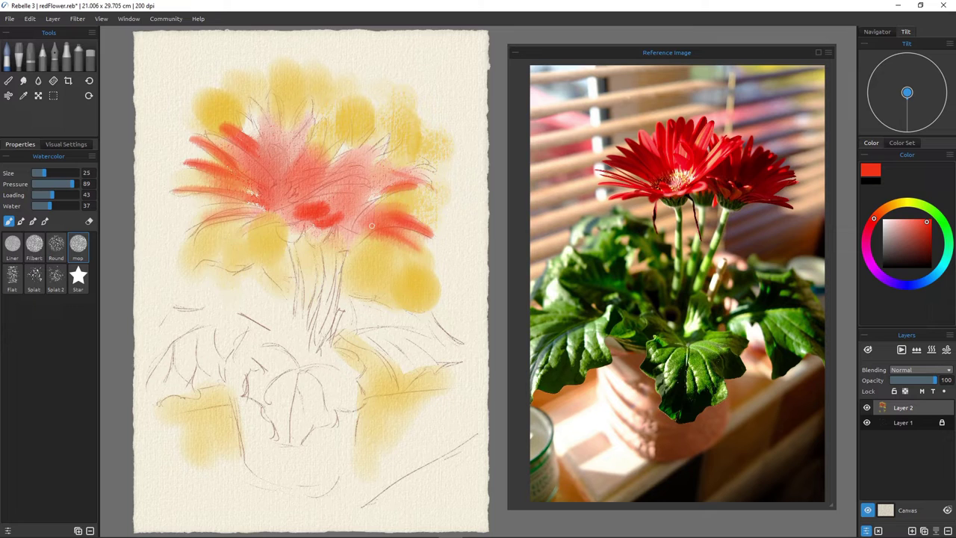
Set the paint color to a medium yellowish leaf green.
click(946, 228)
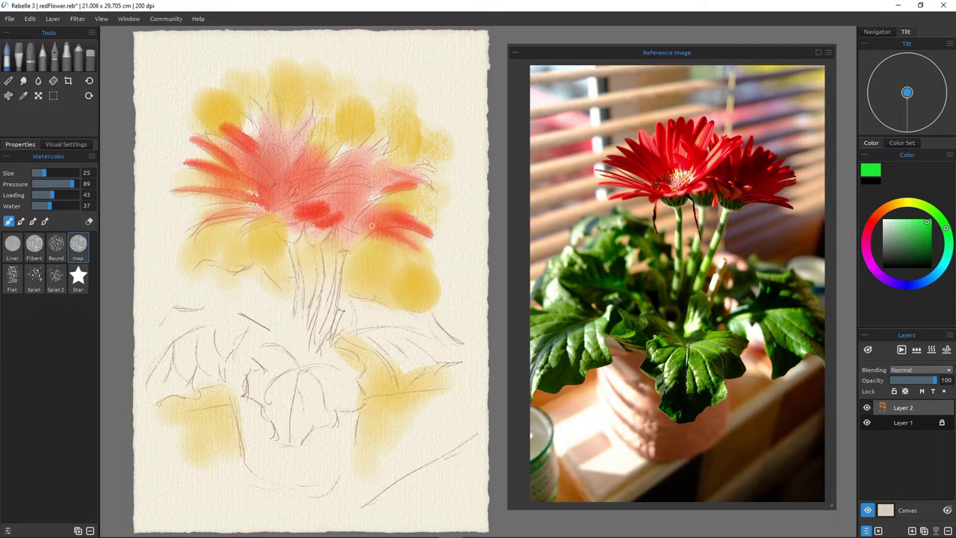
drag(925, 221, 908, 227)
click(927, 207)
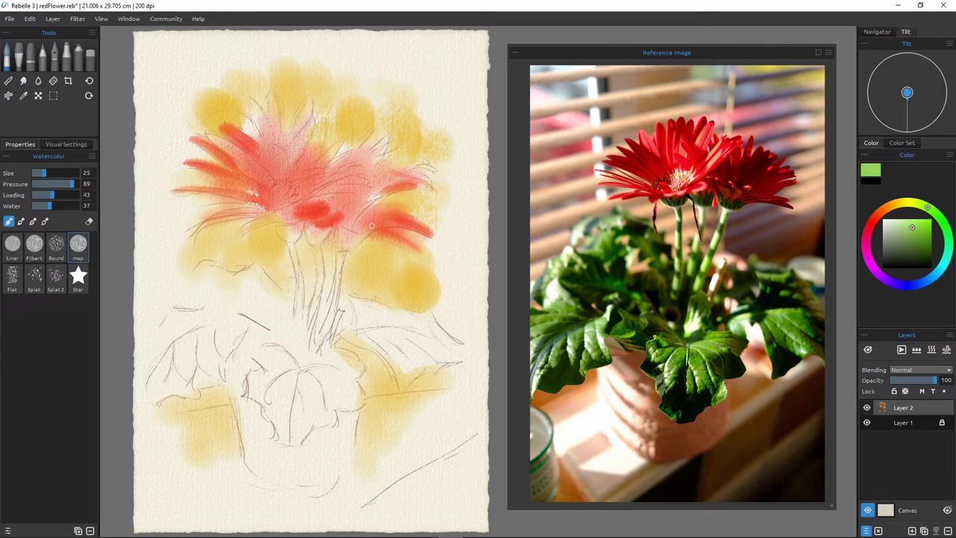
drag(912, 227, 918, 229)
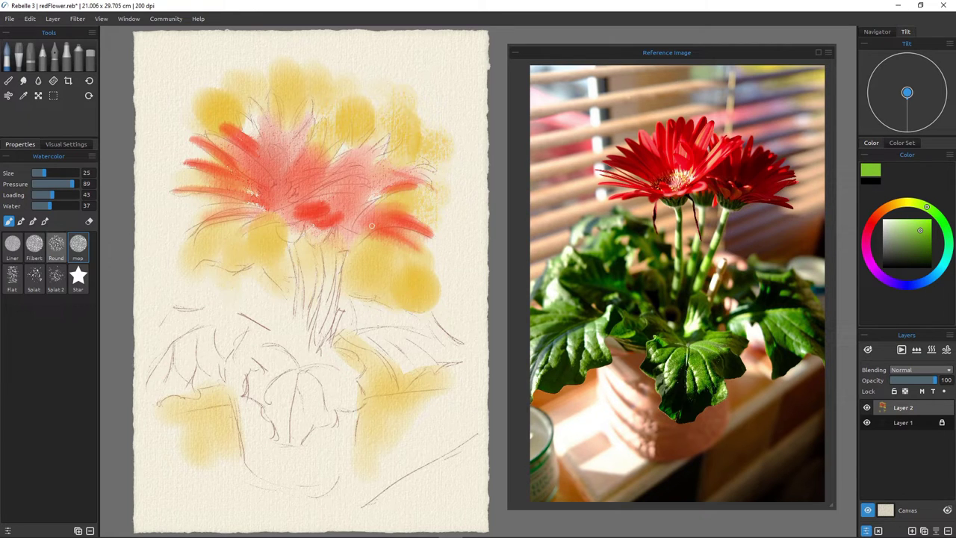
Set the brush size to 90 and block in the left leaves and the front leaf over the pot in green.
key(])
key(])
key(])
key(])
key(])
key(])
key(])
key(])
key(])
key(])
key(])
key(])
key(])
key(])
key(])
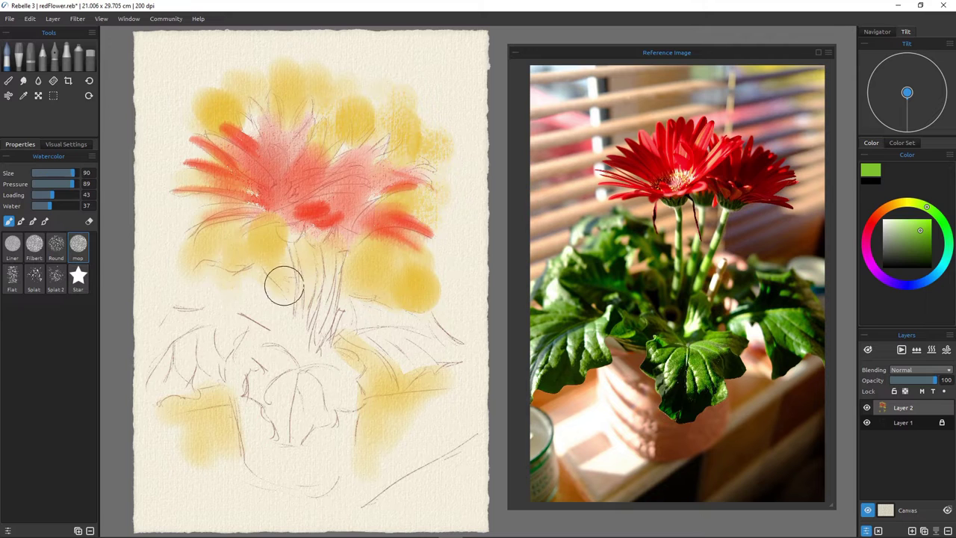
key([)
key([)
mouse_move(258, 297)
mouse_down()
mouse_move(303, 326)
mouse_move(226, 280)
mouse_move(239, 263)
mouse_move(222, 294)
mouse_move(218, 269)
mouse_move(206, 271)
mouse_move(202, 293)
mouse_move(239, 313)
mouse_move(246, 307)
mouse_move(256, 361)
mouse_move(278, 348)
mouse_move(246, 314)
mouse_move(280, 295)
mouse_move(314, 351)
mouse_move(227, 310)
mouse_move(257, 330)
mouse_move(203, 310)
mouse_move(223, 358)
mouse_move(213, 363)
mouse_move(237, 370)
mouse_move(202, 363)
mouse_move(186, 386)
mouse_move(209, 341)
mouse_move(196, 356)
mouse_move(181, 347)
mouse_move(202, 330)
mouse_move(140, 367)
mouse_move(194, 329)
mouse_move(202, 352)
mouse_move(182, 387)
mouse_move(171, 382)
mouse_move(264, 344)
mouse_move(304, 392)
mouse_move(306, 367)
mouse_move(301, 416)
mouse_move(254, 358)
mouse_move(269, 404)
mouse_move(299, 444)
mouse_up()
Shift the color to olive yellow-green, glaze it over the middle and left leaves, and block in the right leaves.
click(911, 202)
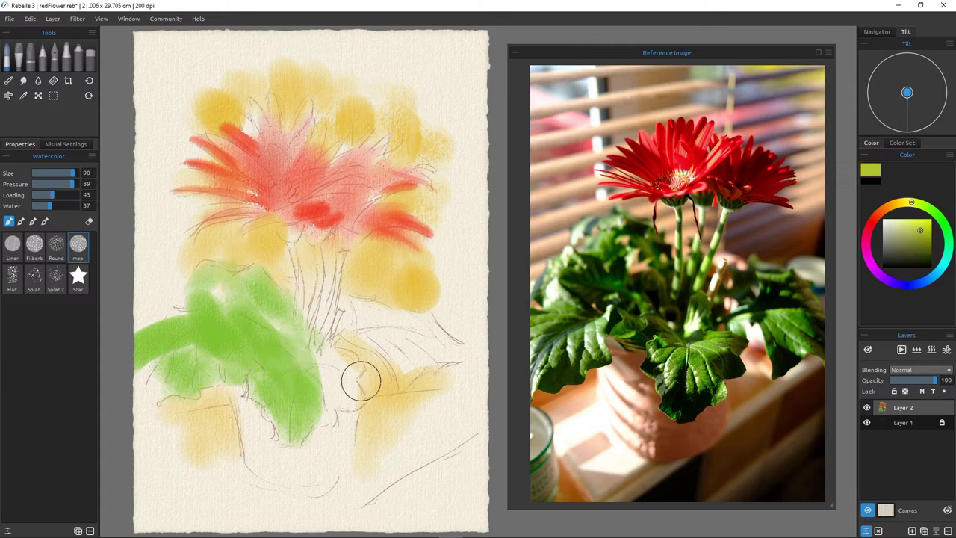
mouse_move(302, 328)
mouse_down()
mouse_move(321, 357)
mouse_move(340, 370)
mouse_move(347, 363)
mouse_move(352, 397)
mouse_move(288, 367)
mouse_move(279, 319)
mouse_move(266, 313)
mouse_move(236, 344)
mouse_move(253, 321)
mouse_move(221, 336)
mouse_move(196, 326)
mouse_move(234, 284)
mouse_move(177, 337)
mouse_up()
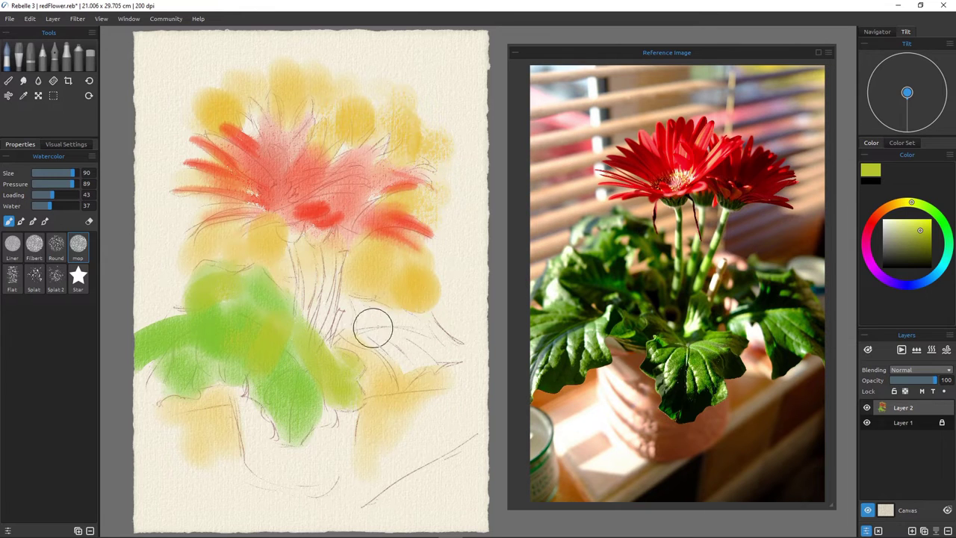
mouse_move(430, 340)
mouse_down()
mouse_move(375, 325)
mouse_move(390, 320)
mouse_move(358, 304)
mouse_move(364, 333)
mouse_move(351, 336)
mouse_move(351, 297)
mouse_move(329, 334)
mouse_move(394, 332)
mouse_move(386, 336)
mouse_move(404, 377)
mouse_move(363, 332)
mouse_move(420, 335)
mouse_move(424, 323)
mouse_move(451, 345)
mouse_move(496, 336)
mouse_up()
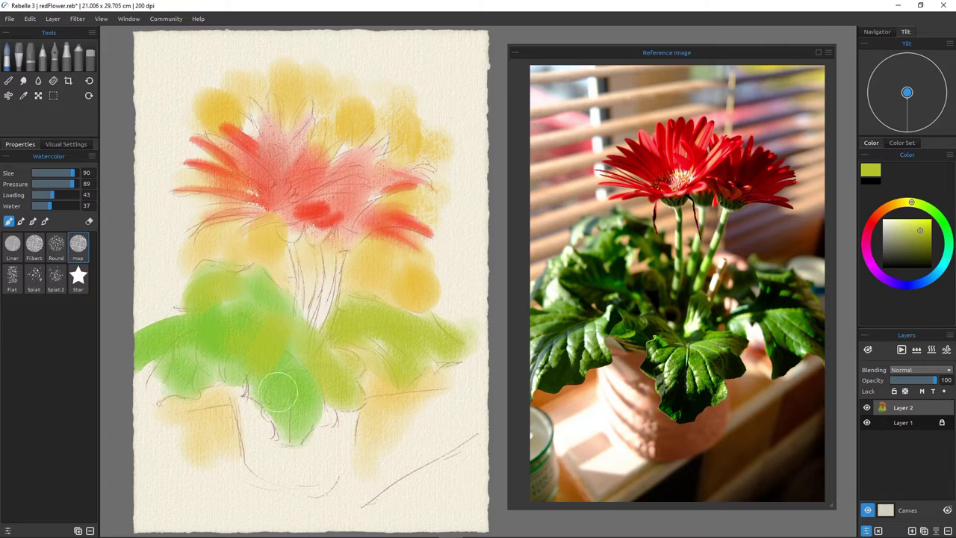
Set the paint color to a muted terracotta orange-brown for the pot.
click(869, 224)
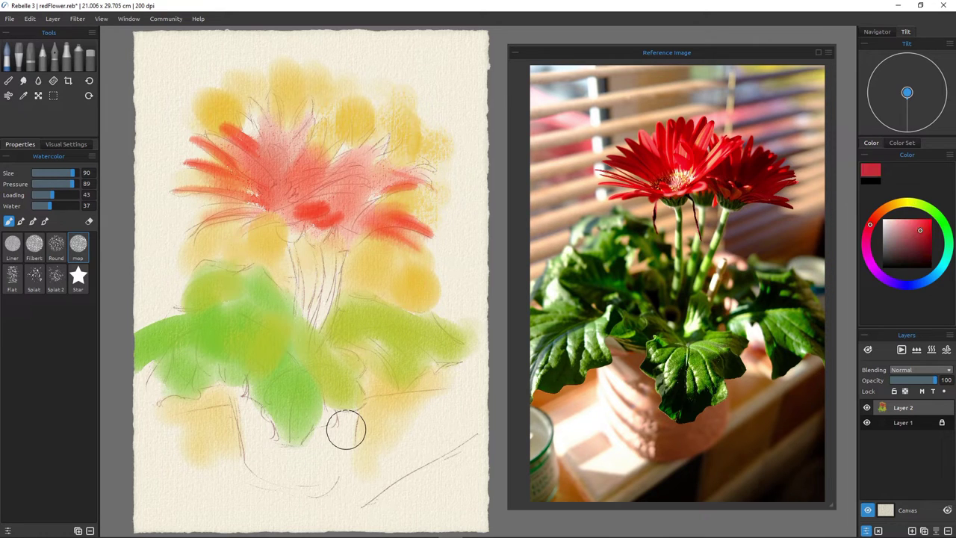
drag(870, 224, 892, 204)
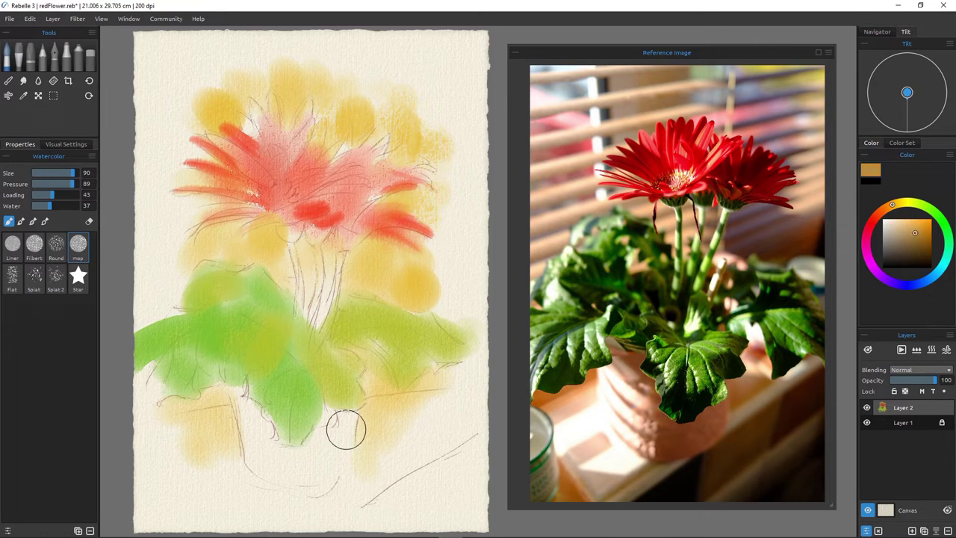
alt+click(346, 430)
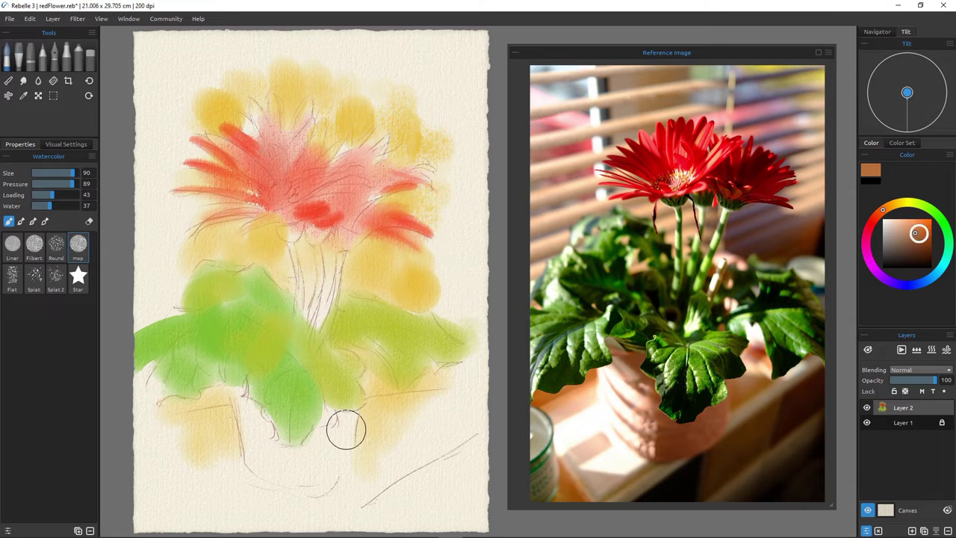
mouse_move(251, 409)
mouse_down()
mouse_move(267, 449)
mouse_move(246, 422)
mouse_move(260, 466)
mouse_move(271, 464)
mouse_move(273, 475)
mouse_move(312, 462)
mouse_move(290, 457)
mouse_move(312, 487)
mouse_move(333, 479)
mouse_move(321, 498)
mouse_up()
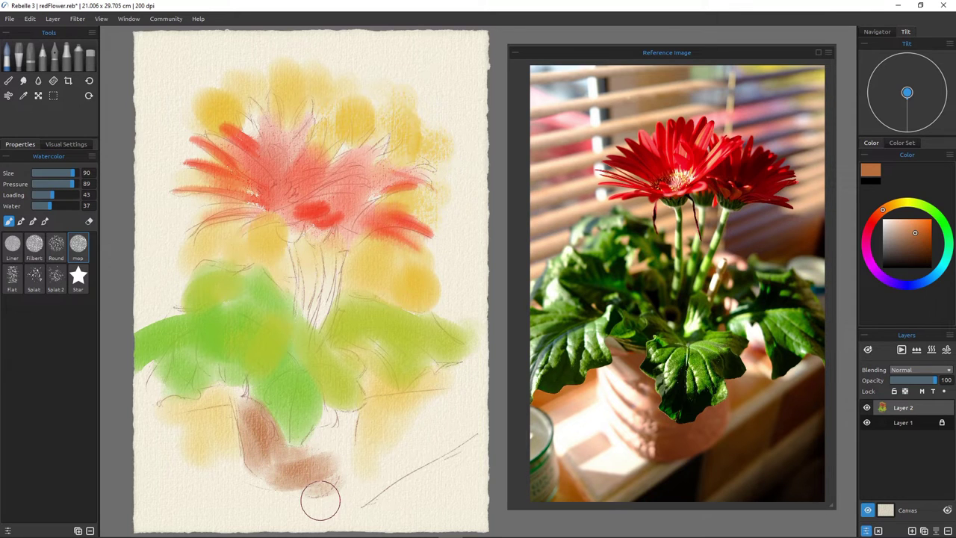
key(ctrl+z)
key(ctrl+z)
key(ctrl+z)
key(ctrl+z)
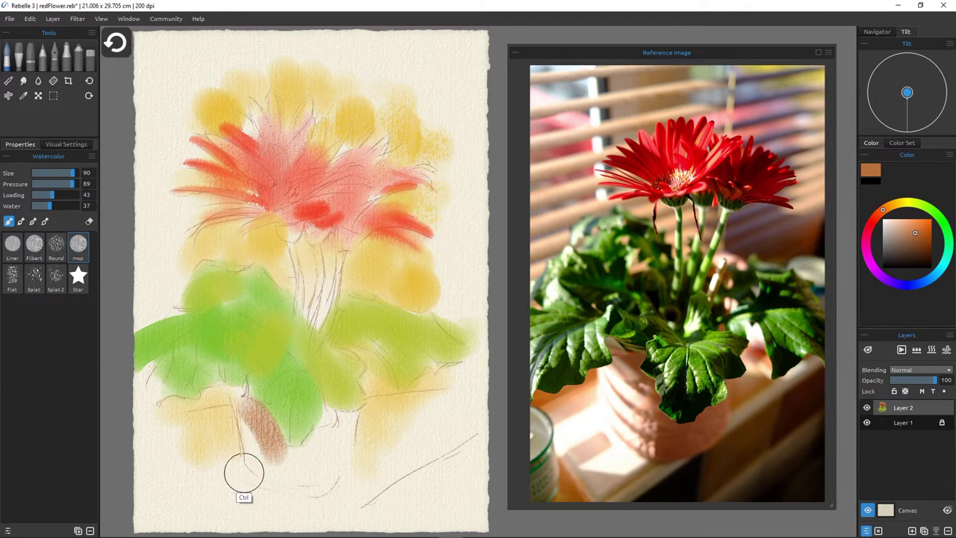
key(ctrl+z)
Paint the pot's right side and base in terracotta brown, with bright orange over its lower middle.
mouse_move(321, 403)
mouse_down()
mouse_move(329, 463)
mouse_move(341, 420)
mouse_move(335, 450)
mouse_move(350, 423)
mouse_move(340, 478)
mouse_move(324, 433)
mouse_move(305, 462)
mouse_move(328, 445)
mouse_move(257, 461)
mouse_move(338, 467)
mouse_move(295, 481)
mouse_move(313, 501)
mouse_move(324, 456)
mouse_move(304, 466)
mouse_move(326, 466)
mouse_move(286, 479)
mouse_move(301, 493)
mouse_move(303, 476)
mouse_move(267, 434)
mouse_move(298, 497)
mouse_move(291, 482)
mouse_move(264, 476)
mouse_move(279, 493)
mouse_up()
key(f)
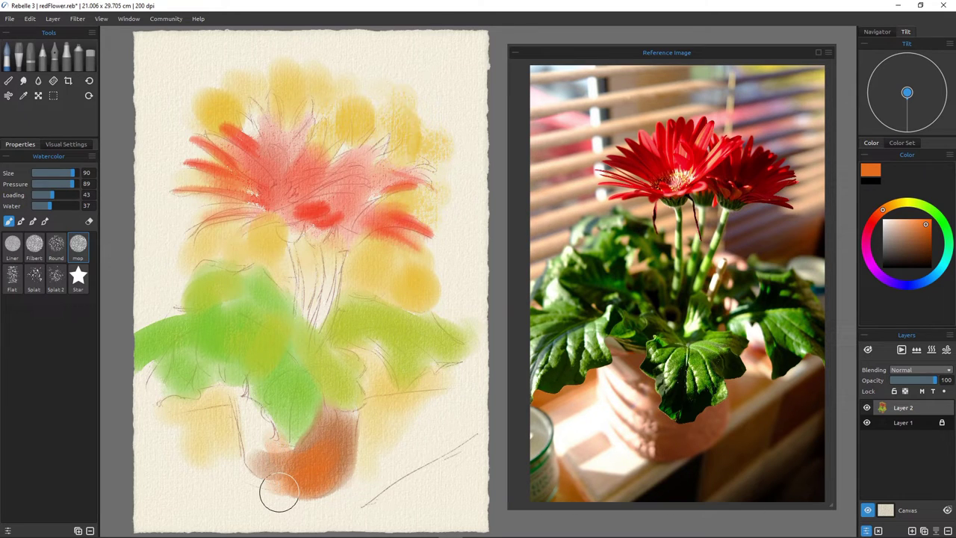
Set the paint color to a medium blue and wash loose shadows over the tabletop on both sides of the pot.
click(925, 280)
drag(901, 226, 922, 226)
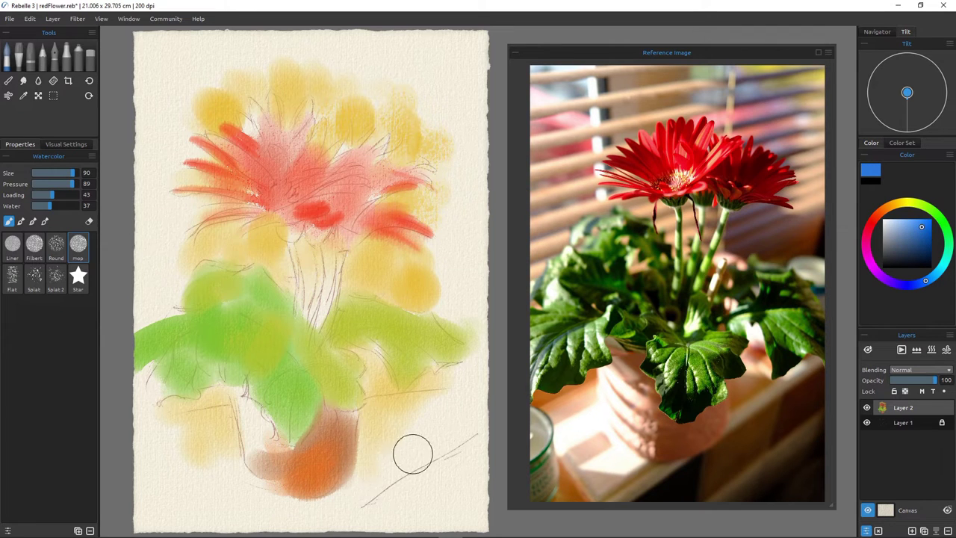
mouse_move(448, 425)
mouse_down()
mouse_move(365, 488)
mouse_move(437, 448)
mouse_move(390, 484)
mouse_move(436, 488)
mouse_move(395, 504)
mouse_move(373, 478)
mouse_move(334, 502)
mouse_move(372, 494)
mouse_move(324, 513)
mouse_move(241, 501)
mouse_move(234, 486)
mouse_move(268, 478)
mouse_move(188, 505)
mouse_move(257, 471)
mouse_move(247, 481)
mouse_move(186, 499)
mouse_move(253, 467)
mouse_move(280, 469)
mouse_move(231, 464)
mouse_move(228, 406)
mouse_move(240, 472)
mouse_move(198, 485)
mouse_up()
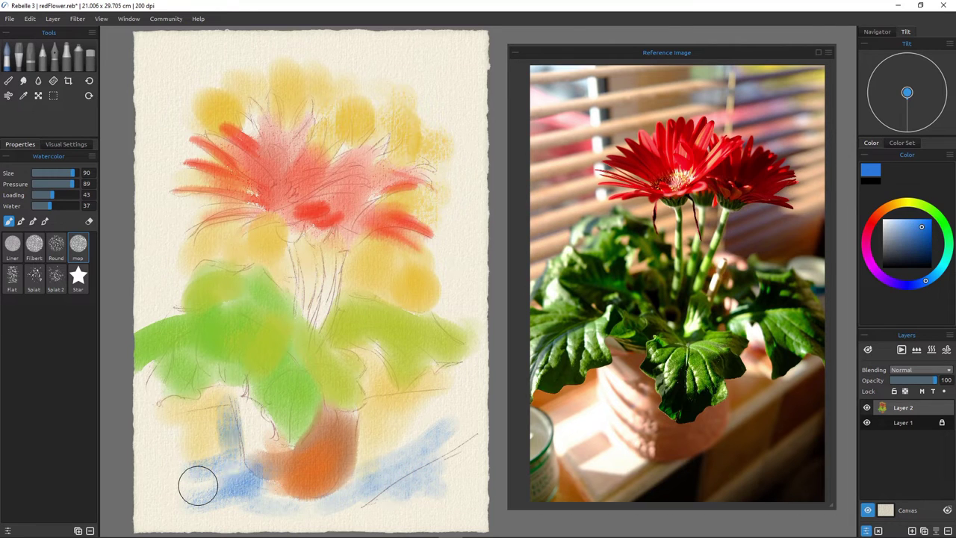
mouse_move(371, 416)
mouse_down()
mouse_move(377, 451)
mouse_move(380, 406)
mouse_move(412, 404)
mouse_move(388, 418)
mouse_move(431, 419)
mouse_move(387, 459)
mouse_up()
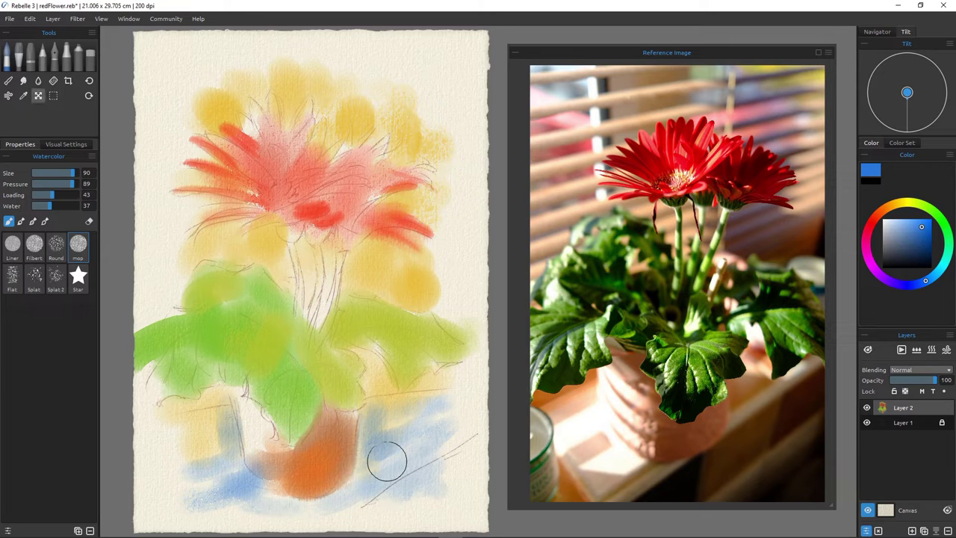
Erase the paint from the three stems with a size 30 eraser and lift short highlights out of the flower centers.
key(e)
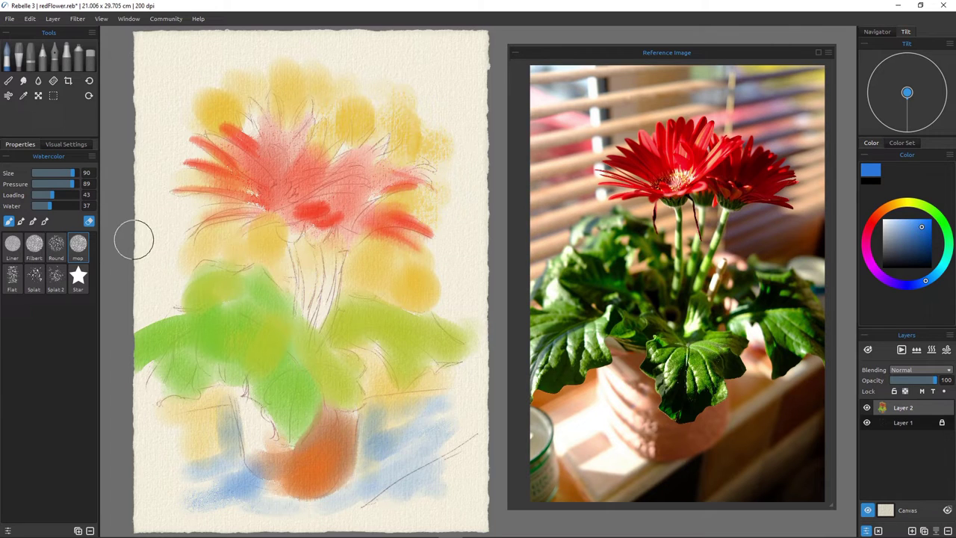
key(bracketleft)
key(bracketleft)
key(bracketleft)
key(bracketleft)
key(bracketleft)
key(bracketleft)
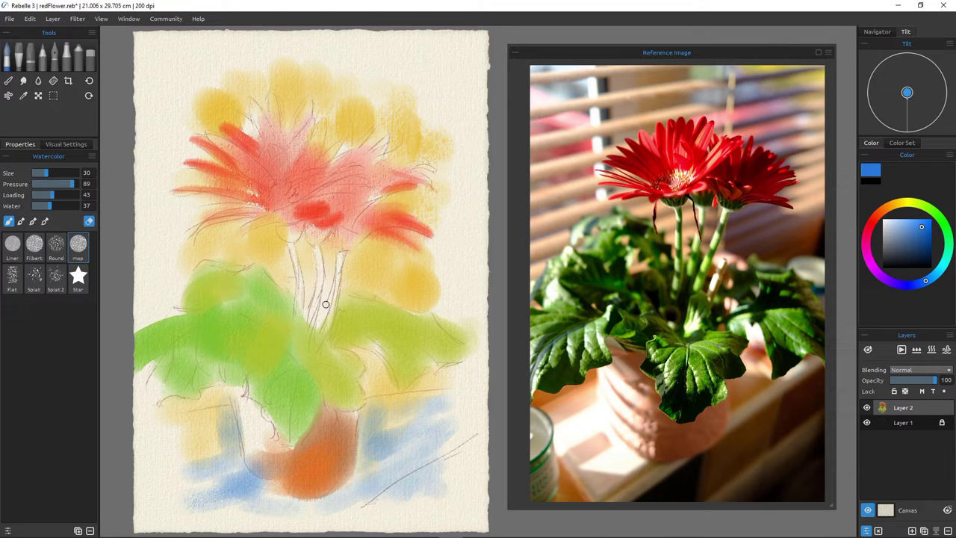
drag(333, 305, 318, 346)
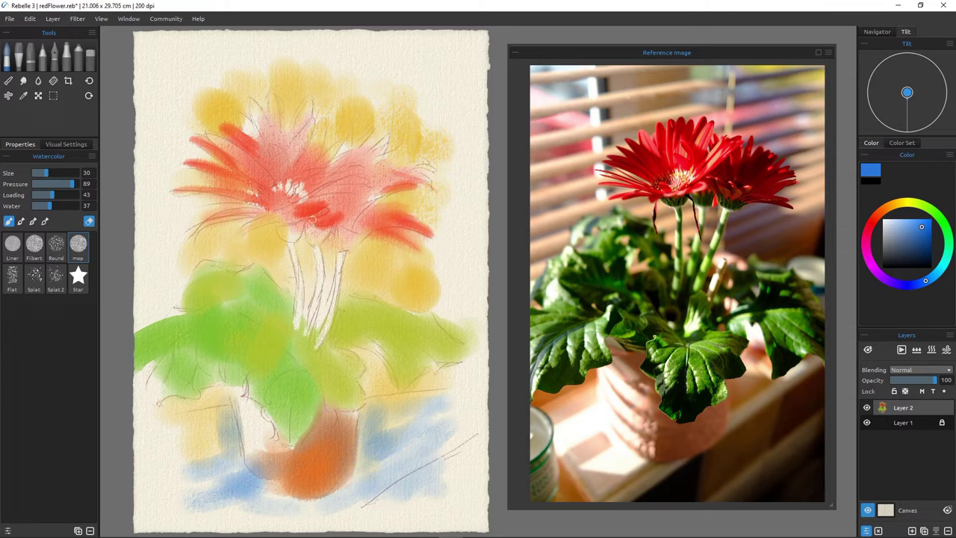
drag(320, 213, 305, 216)
Lock Layer 2 and add a new layer above it.
click(894, 390)
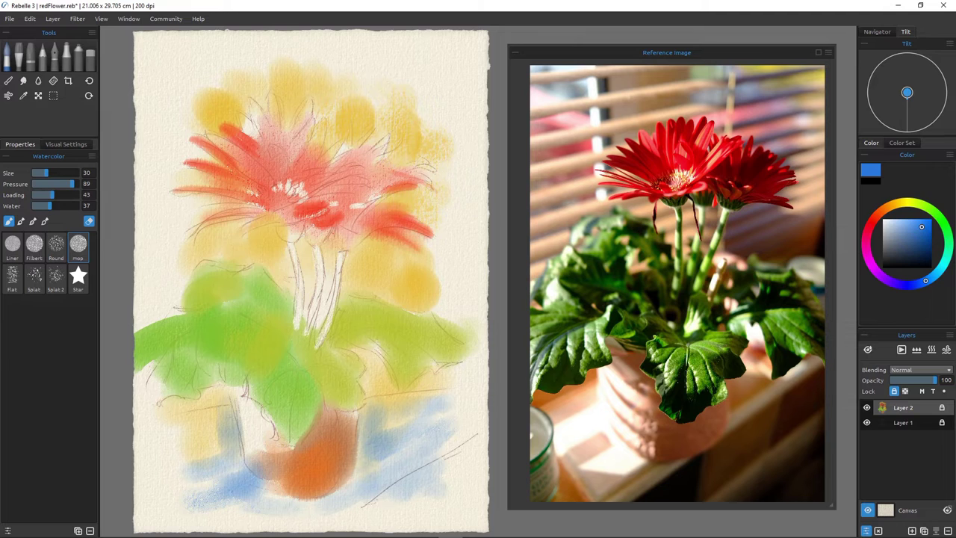
click(912, 530)
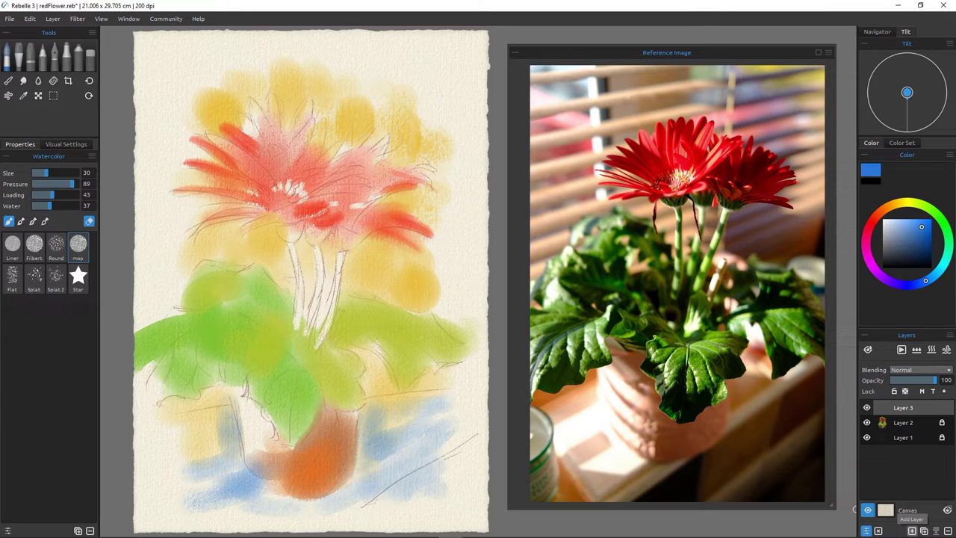
Set the paint color to a dark green, choose the Liner brush and turn off eraser mode.
click(943, 222)
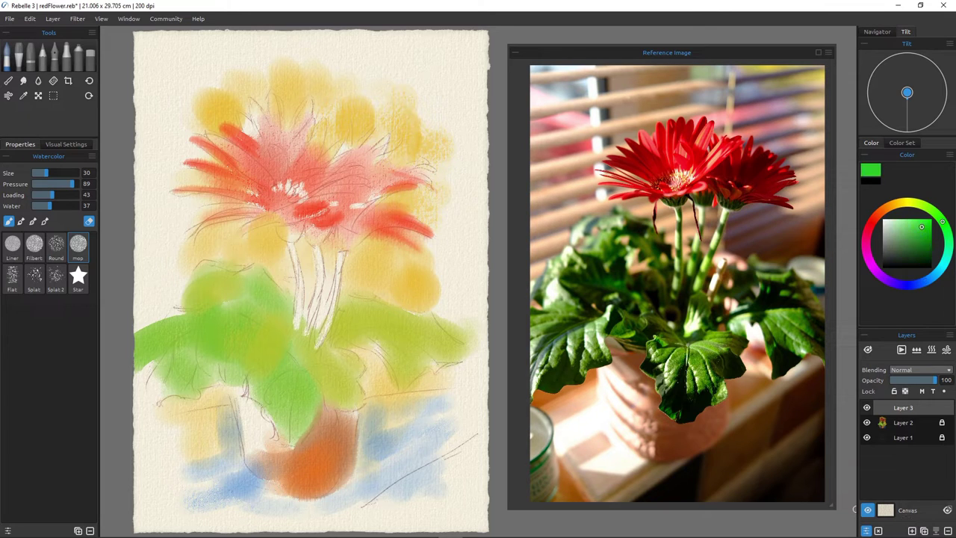
drag(922, 227, 909, 249)
click(12, 245)
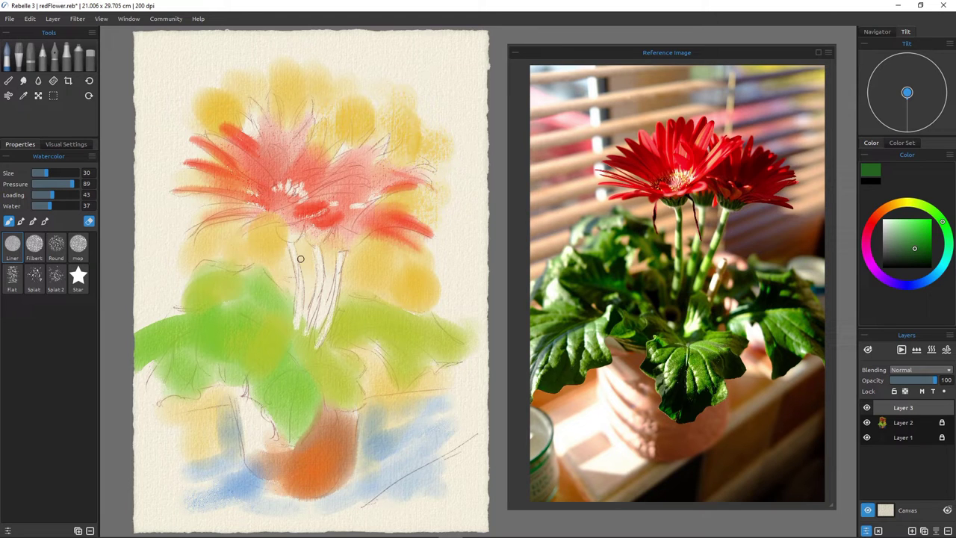
click(919, 230)
click(915, 251)
click(89, 222)
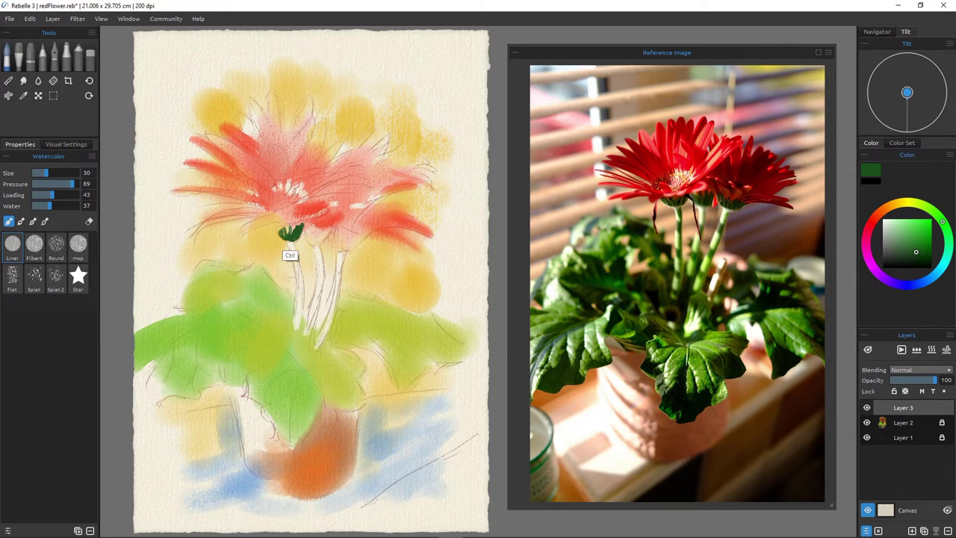
drag(291, 256, 324, 262)
drag(212, 251, 403, 313)
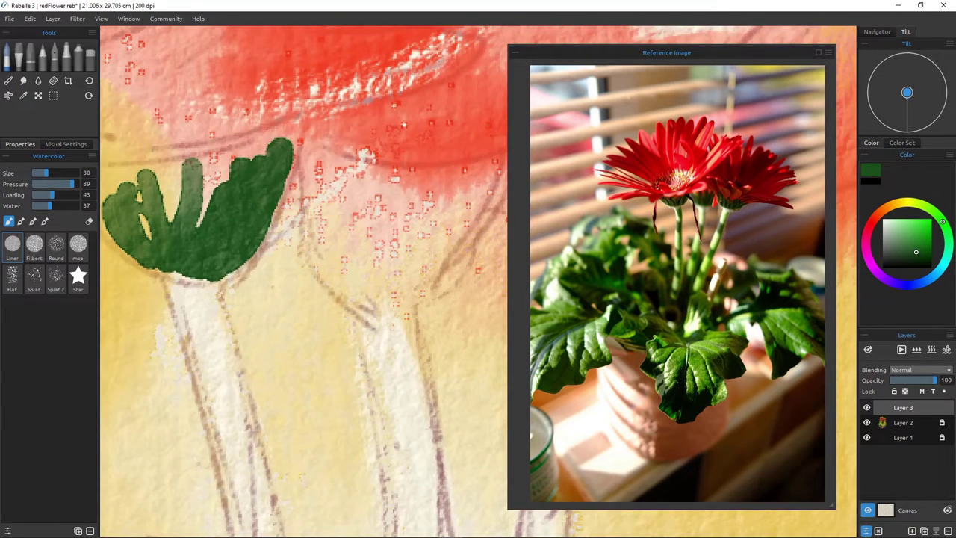
scroll(327, 342, down, 5)
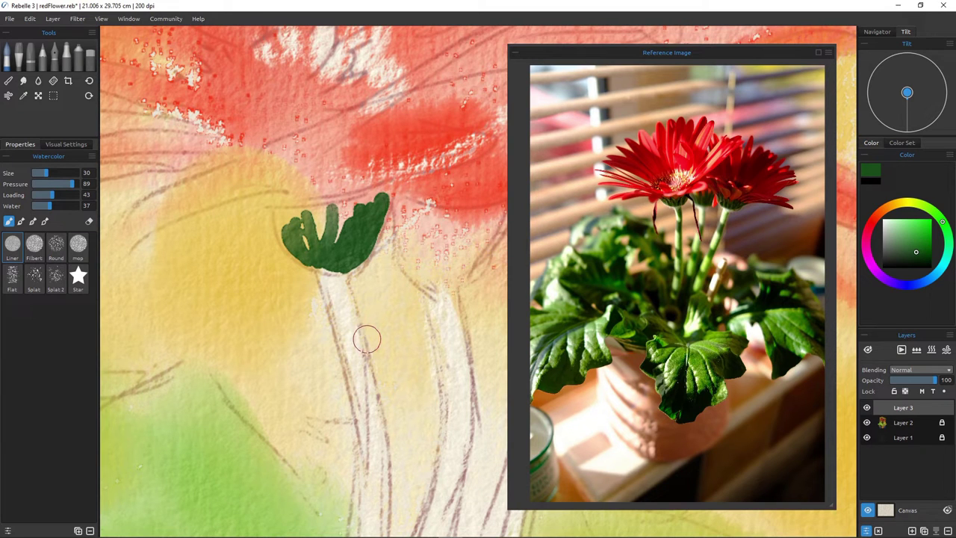
key(ctrl+z)
key(ctrl+z)
key(ctrl+z)
key(ctrl+z)
key(ctrl+z)
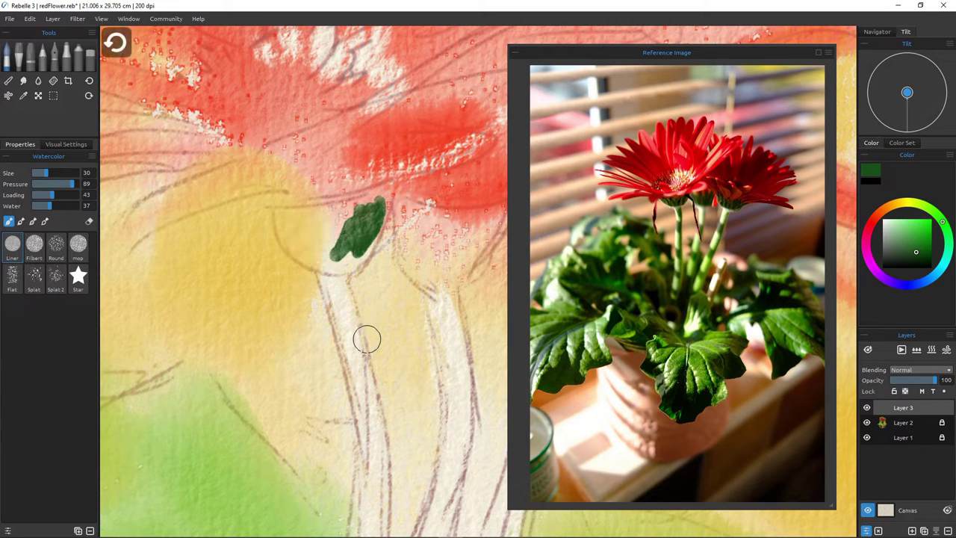
key(ctrl+z)
key(ctrl+z)
key(ctrl+z)
key(ctrl+z)
key(ctrl+z)
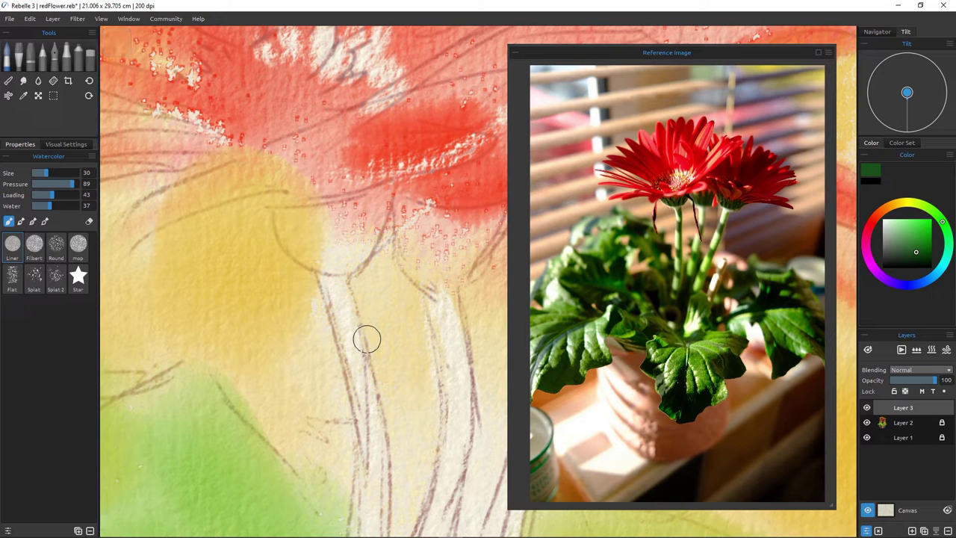
Set brush pressure 66, loading 17 and water 58, and paint the sepals under the left flower in dark green.
mouse_move(52, 195)
mouse_down()
mouse_move(40, 195)
mouse_move(62, 184)
mouse_move(58, 205)
mouse_up()
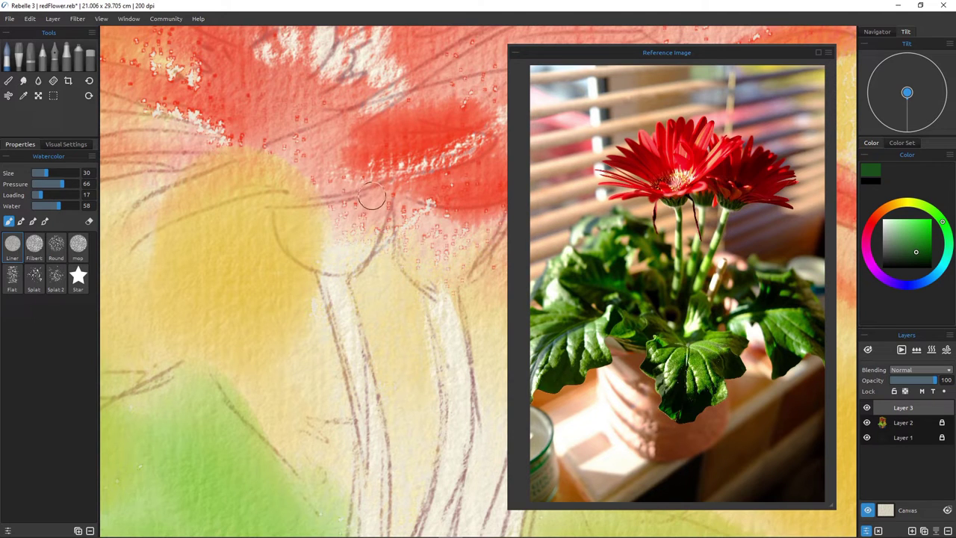
mouse_move(374, 197)
mouse_down()
mouse_move(356, 244)
mouse_move(378, 195)
mouse_move(364, 246)
mouse_move(383, 201)
mouse_move(371, 240)
mouse_move(348, 264)
mouse_move(359, 244)
mouse_move(346, 246)
mouse_move(368, 239)
mouse_move(338, 268)
mouse_up()
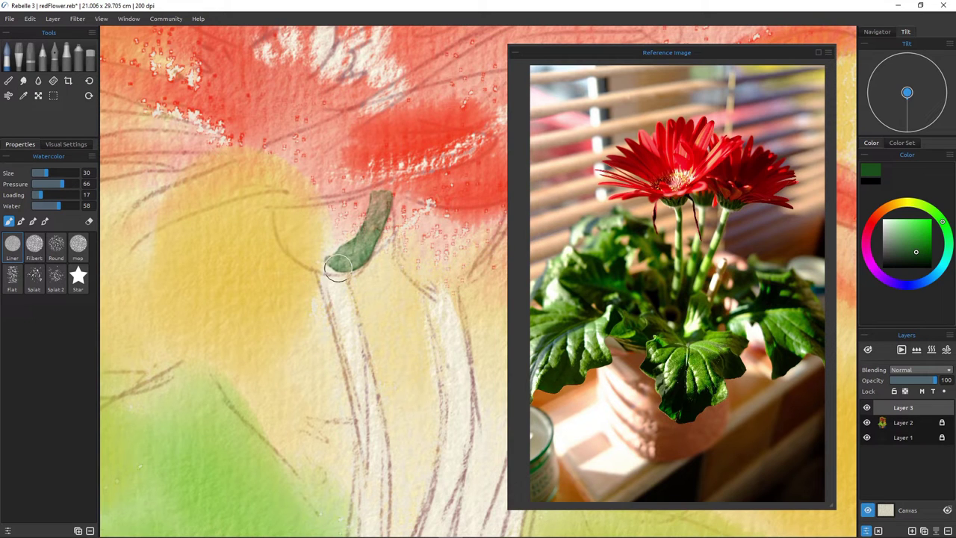
drag(344, 206, 350, 254)
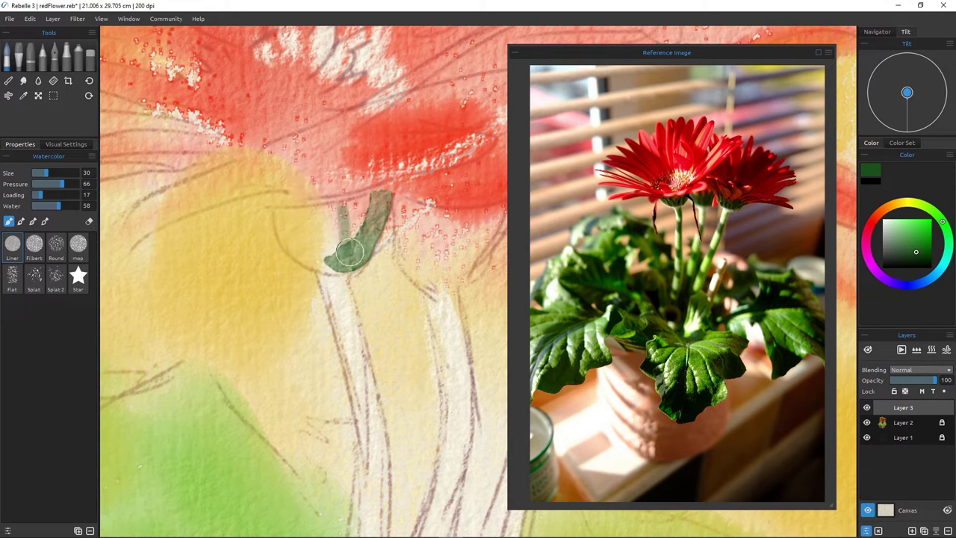
mouse_move(319, 218)
mouse_down()
mouse_move(330, 250)
mouse_move(310, 245)
mouse_move(287, 212)
mouse_move(333, 266)
mouse_move(291, 241)
mouse_move(280, 216)
mouse_move(329, 273)
mouse_up()
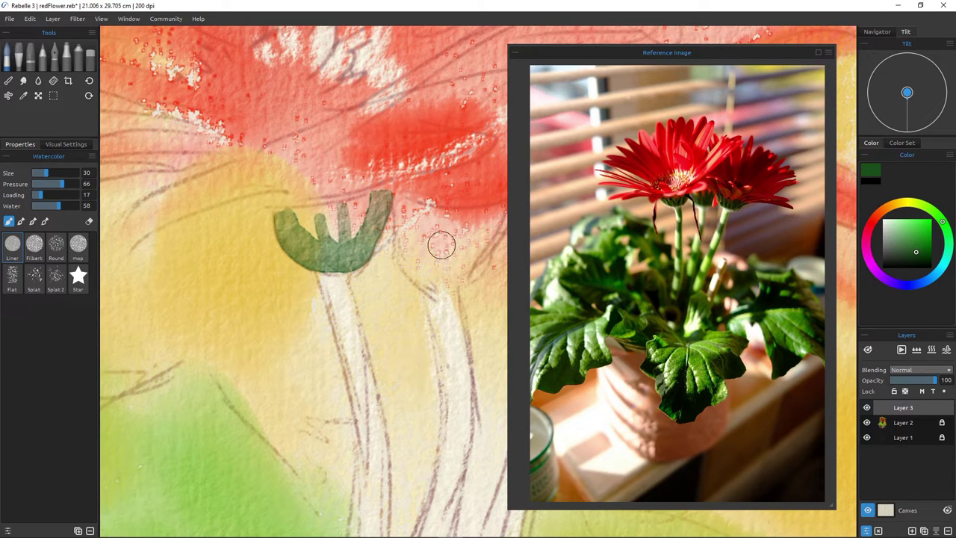
Paint the dark green sepals at the tops of the middle and right stems.
mouse_move(485, 216)
mouse_down()
mouse_move(476, 242)
mouse_move(495, 230)
mouse_move(459, 274)
mouse_move(467, 237)
mouse_move(444, 283)
mouse_move(442, 227)
mouse_move(441, 269)
mouse_up()
mouse_move(457, 218)
mouse_down()
mouse_move(401, 202)
mouse_move(414, 242)
mouse_move(428, 251)
mouse_move(422, 264)
mouse_move(436, 282)
mouse_move(402, 222)
mouse_move(424, 299)
mouse_up()
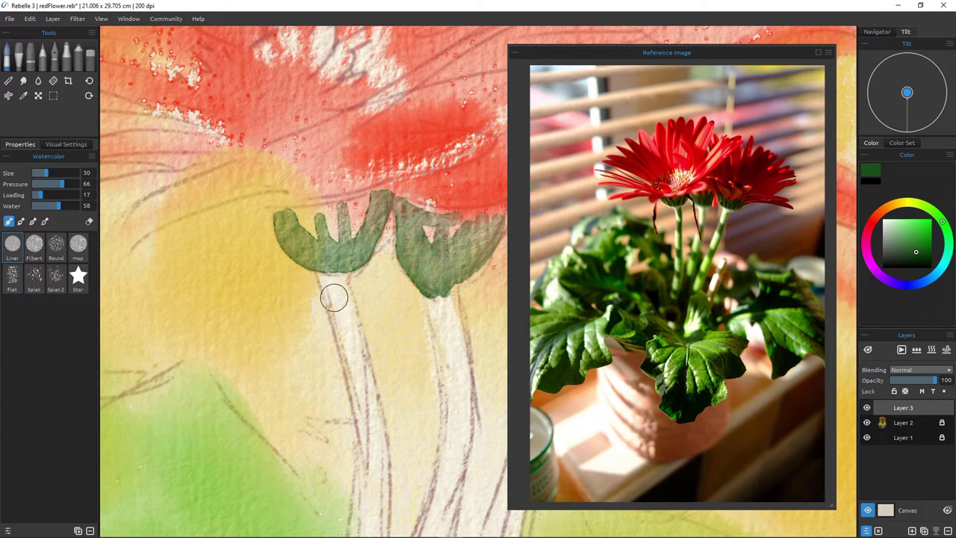
scroll(337, 331, down, 10)
scroll(314, 331, up, 10)
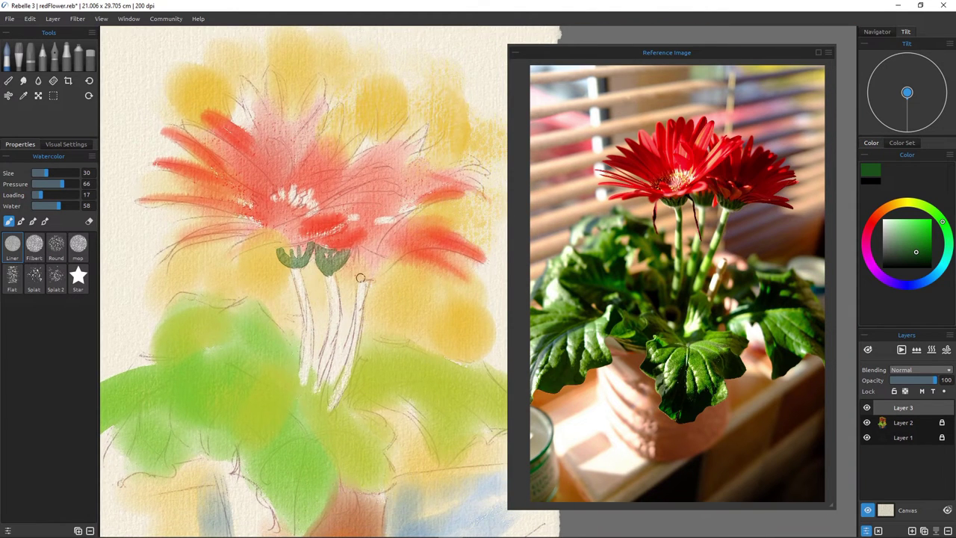
mouse_move(359, 278)
mouse_down()
mouse_move(364, 250)
mouse_move(376, 271)
mouse_move(392, 264)
mouse_move(362, 285)
mouse_move(366, 253)
mouse_up()
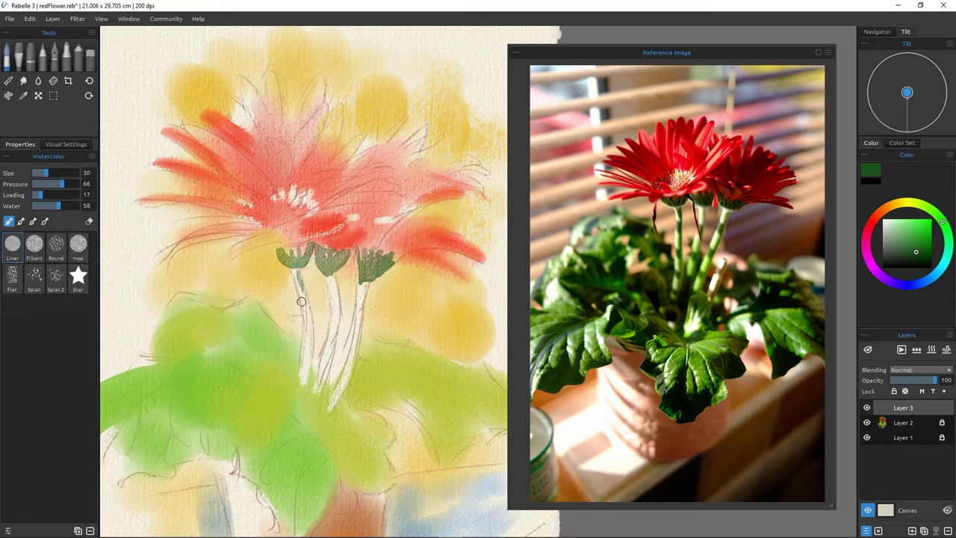
Paint broken dark green shadow patches down all three stems.
drag(306, 305, 311, 357)
mouse_move(330, 294)
mouse_down()
mouse_move(337, 314)
mouse_move(328, 334)
mouse_up()
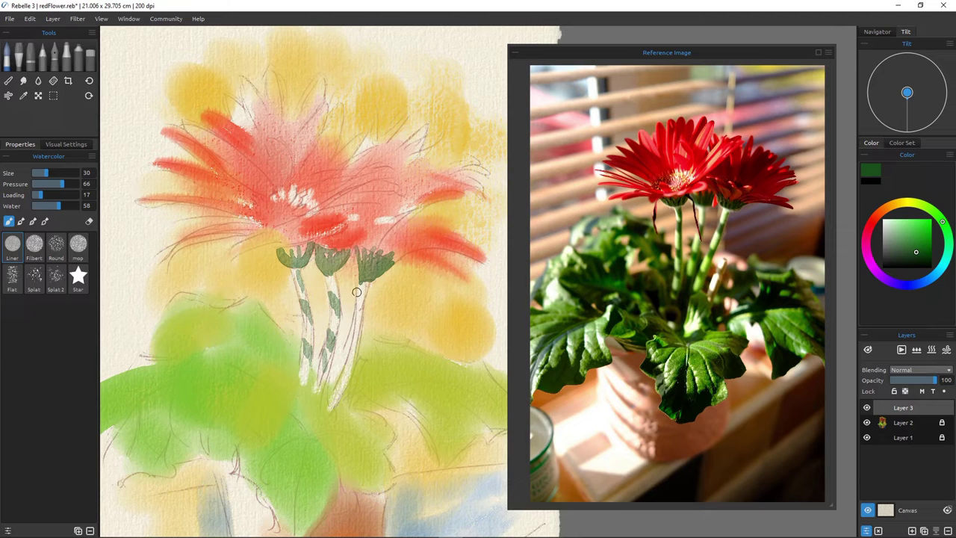
drag(358, 293, 343, 388)
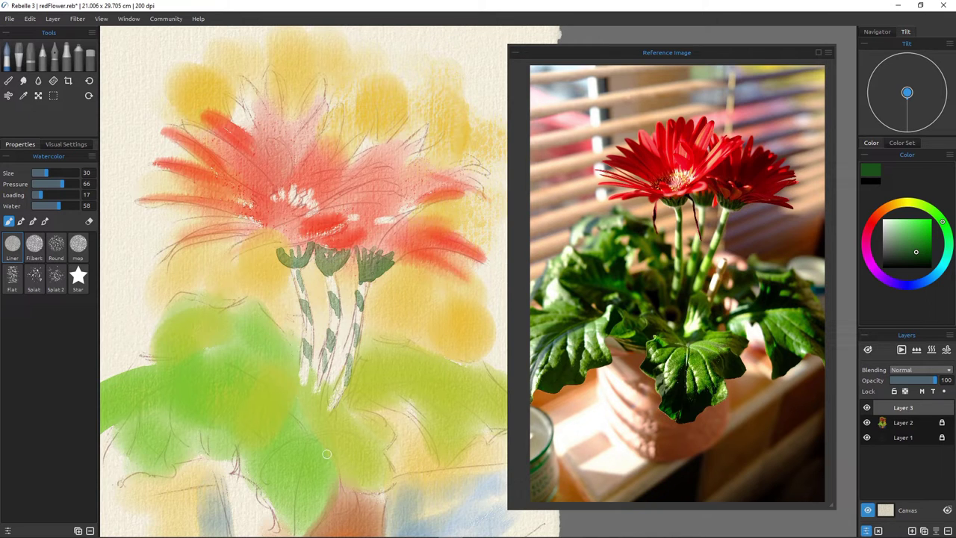
Set the paint color to a muted yellow and switch to the Filbert brush at size 90.
click(904, 202)
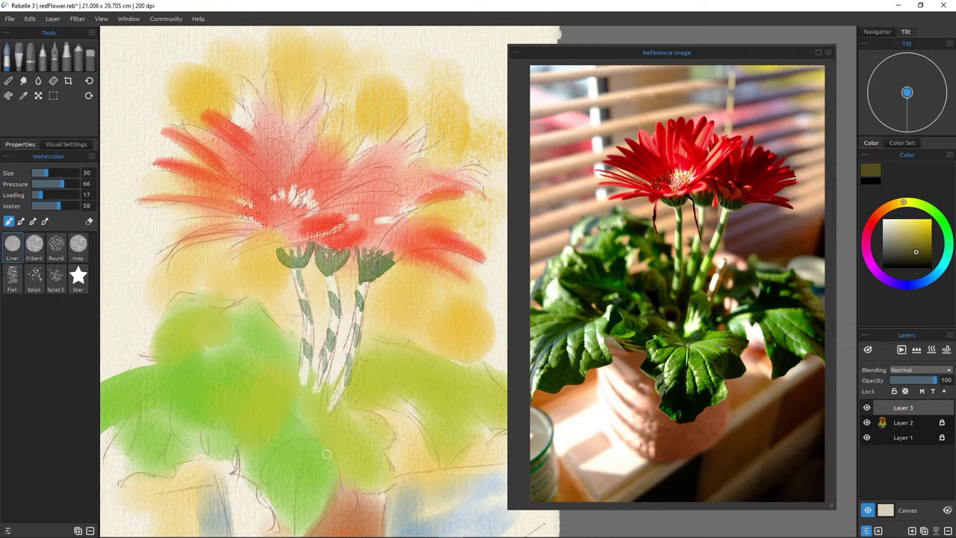
click(917, 236)
click(923, 227)
click(918, 230)
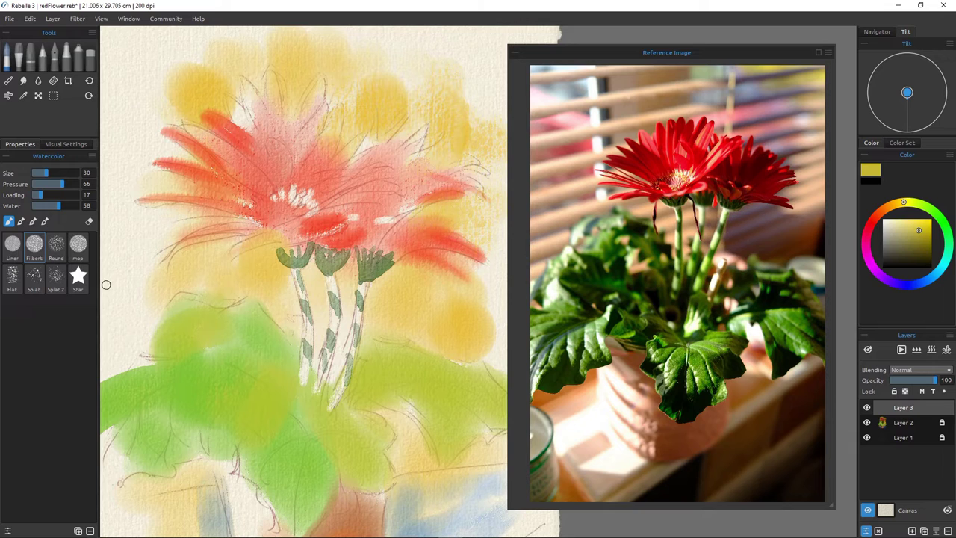
key(bracketright)
key(bracketright)
key(bracketright)
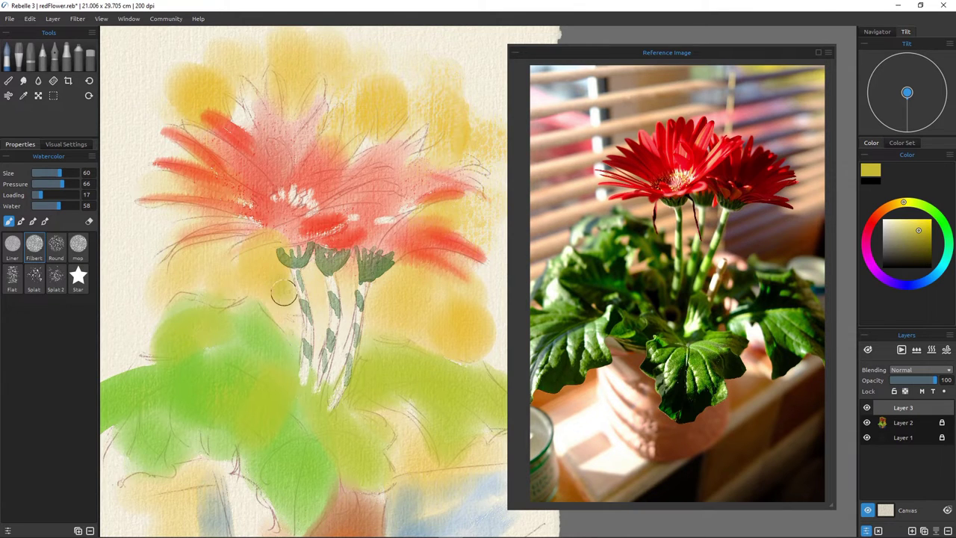
key(bracketright)
key(bracketright)
key(bracketright)
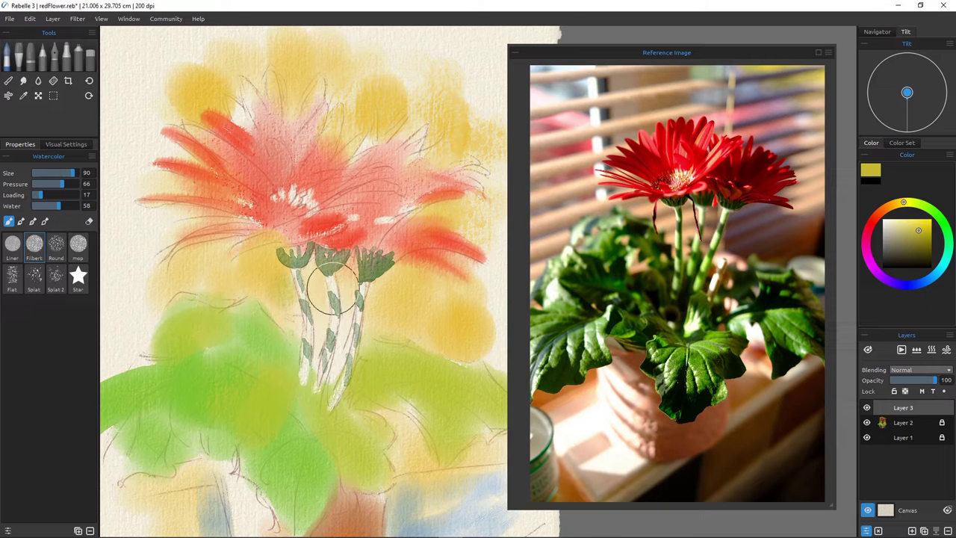
Set the paint color to dark ochre and paint the background beside the left stem and, at brush size 50, between the left and middle stems.
click(895, 204)
alt+click(334, 291)
mouse_move(334, 291)
mouse_down()
mouse_move(266, 295)
mouse_move(278, 285)
mouse_move(291, 318)
mouse_move(283, 319)
mouse_up()
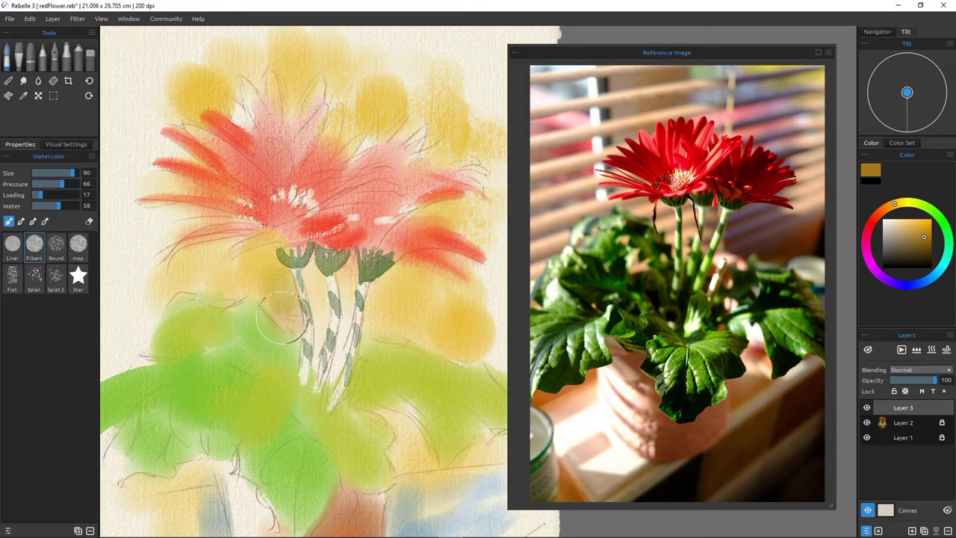
key([)
key(bracketleft)
key(bracketleft)
key(bracketleft)
mouse_move(311, 280)
mouse_down()
mouse_move(320, 302)
mouse_move(313, 269)
mouse_move(323, 321)
mouse_move(316, 361)
mouse_up()
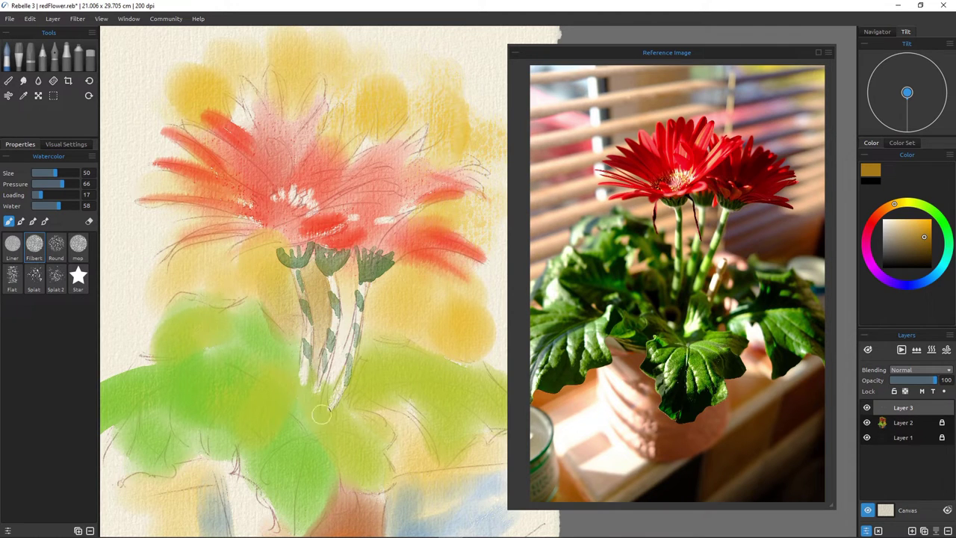
Lighten the color to a golden yellow and paint the background between the middle and right stems and just outside the right stem.
click(922, 226)
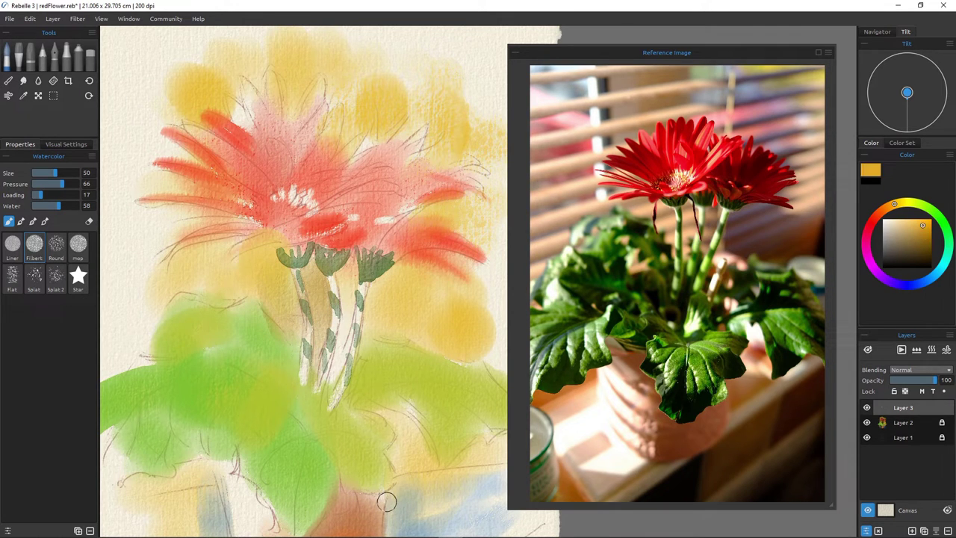
drag(347, 294, 342, 348)
drag(347, 313, 333, 374)
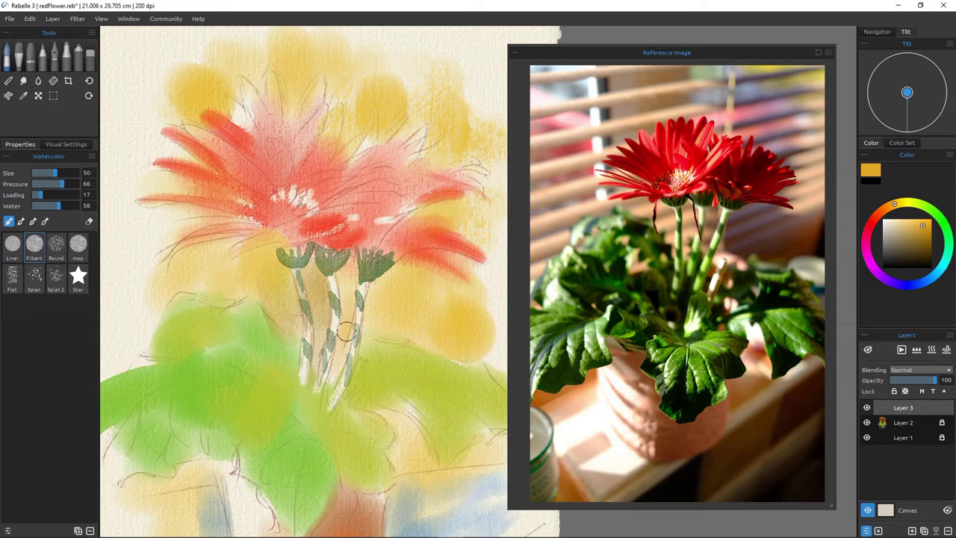
drag(347, 332, 331, 381)
mouse_move(351, 269)
mouse_down()
mouse_move(341, 330)
mouse_move(365, 363)
mouse_up()
drag(372, 320, 382, 329)
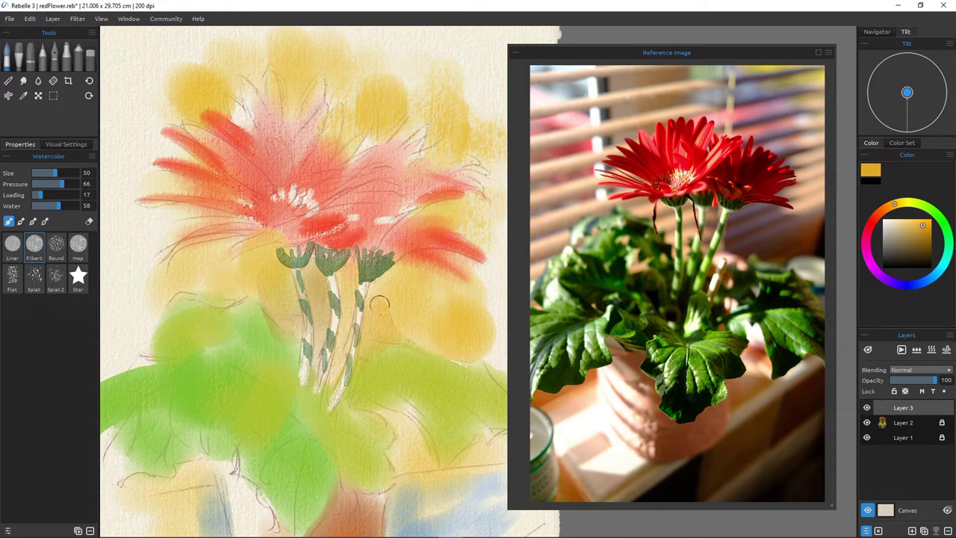
Enlarge the brush to size 90 and paint a golden yellow wash in the background to the left of the stems.
key(bracketright)
key(bracketright)
key(bracketright)
key(bracketright)
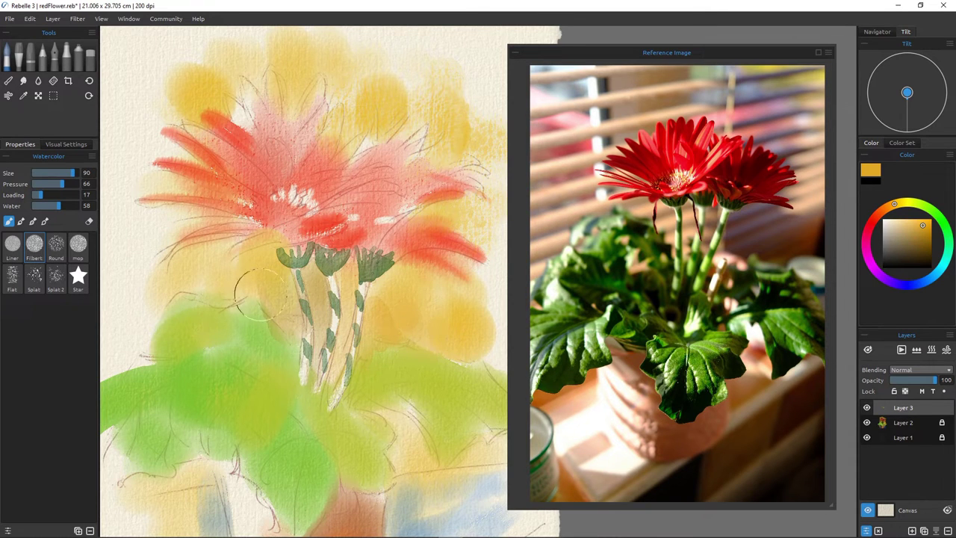
mouse_move(243, 302)
mouse_down()
mouse_move(258, 285)
mouse_move(213, 281)
mouse_move(239, 279)
mouse_move(229, 314)
mouse_up()
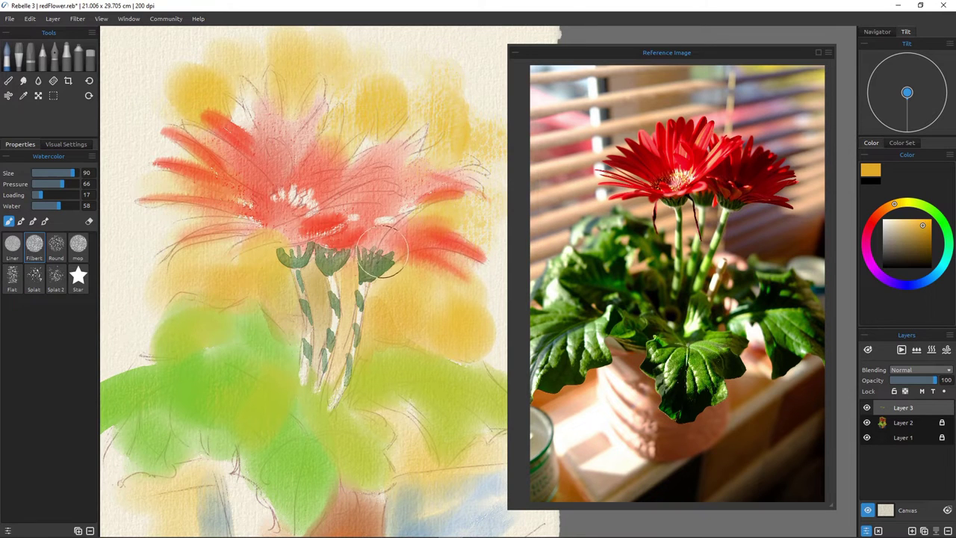
Set the brush size to 45 and the color to orange, and paint orange where the petals meet the sepals.
key(bracketleft)
key(bracketleft)
key(bracketleft)
key(bracketleft)
key(bracketleft)
click(880, 212)
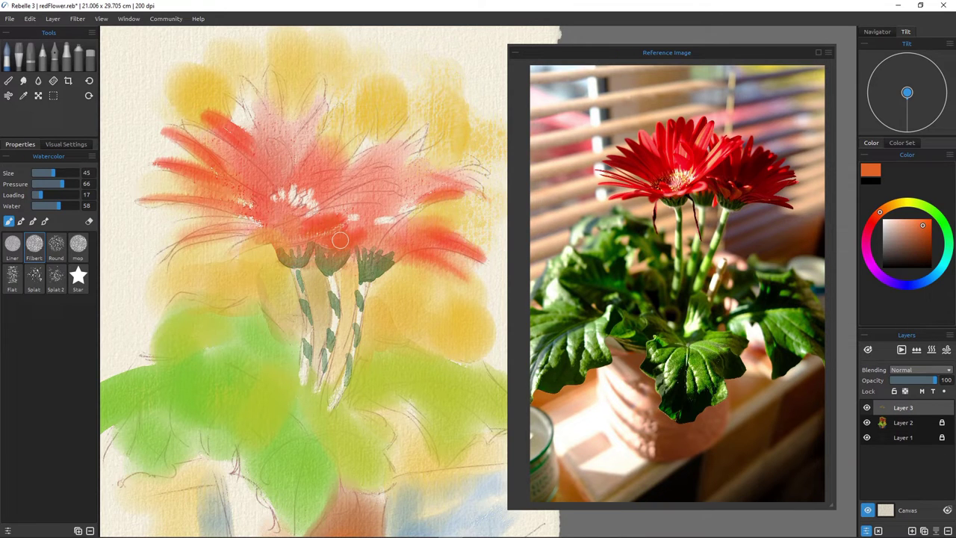
Blend the three sepals into the petals above with the soft Blend brush, and reduce its size to 16.
key(n)
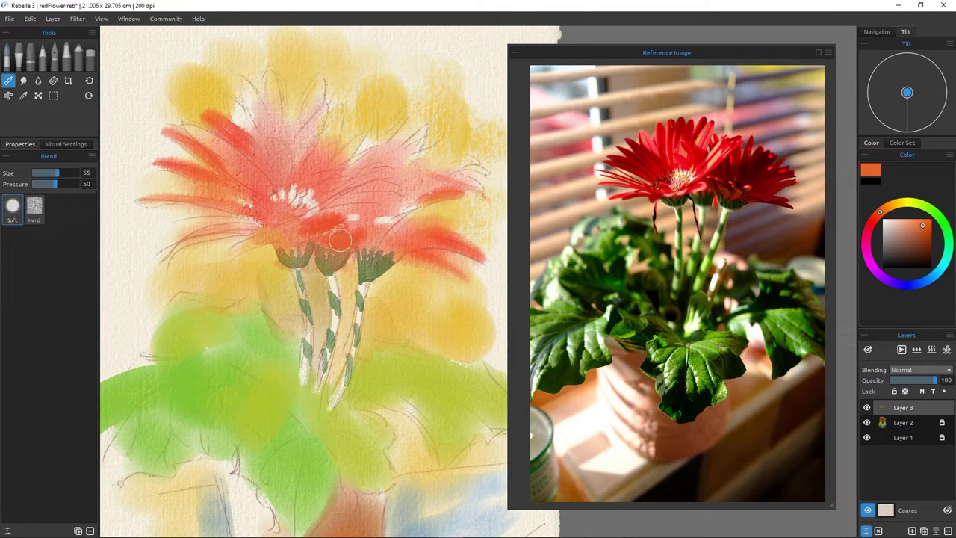
mouse_move(326, 252)
mouse_down()
mouse_move(367, 284)
mouse_move(320, 253)
mouse_move(322, 230)
mouse_move(295, 255)
mouse_move(329, 227)
mouse_move(361, 238)
mouse_move(279, 256)
mouse_move(292, 248)
mouse_move(267, 238)
mouse_up()
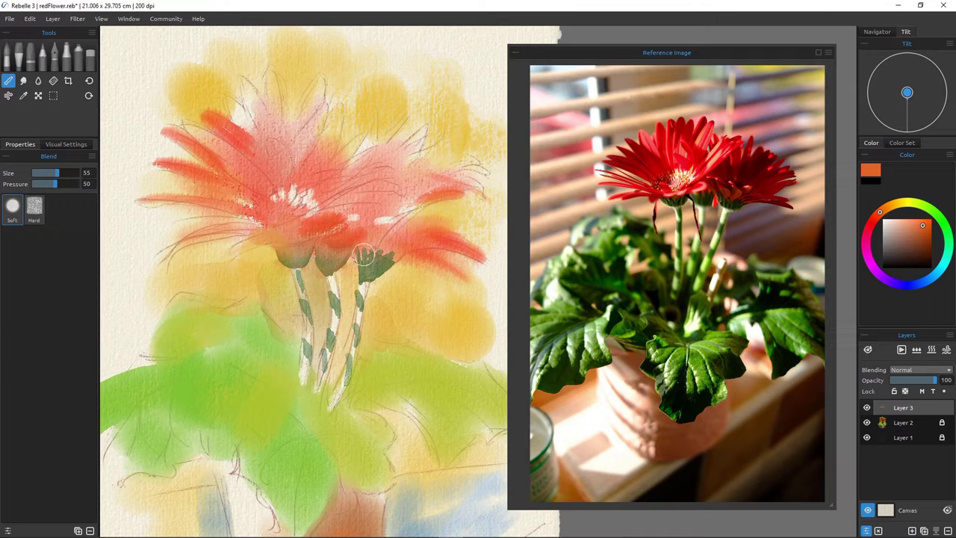
mouse_move(364, 254)
mouse_down()
mouse_move(375, 228)
mouse_move(376, 253)
mouse_move(394, 247)
mouse_move(386, 261)
mouse_move(403, 243)
mouse_move(369, 252)
mouse_move(368, 229)
mouse_move(360, 232)
mouse_move(366, 267)
mouse_move(382, 246)
mouse_move(377, 263)
mouse_move(404, 241)
mouse_move(408, 251)
mouse_move(353, 252)
mouse_move(351, 225)
mouse_move(361, 237)
mouse_move(368, 253)
mouse_move(327, 215)
mouse_up()
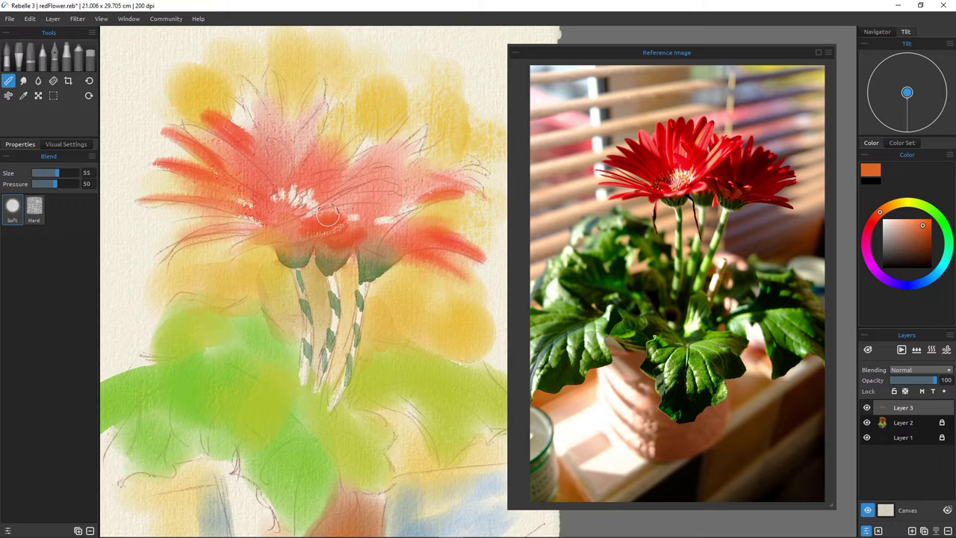
key(bracketleft)
key(bracketleft)
key(bracketleft)
key(bracketleft)
key(bracketleft)
key(bracketleft)
key(bracketleft)
key(bracketleft)
key(bracketleft)
Choose a pale yellow and tint the light parts of the stems with the watercolor Filbert brush at size 35.
click(906, 201)
alt+click(377, 366)
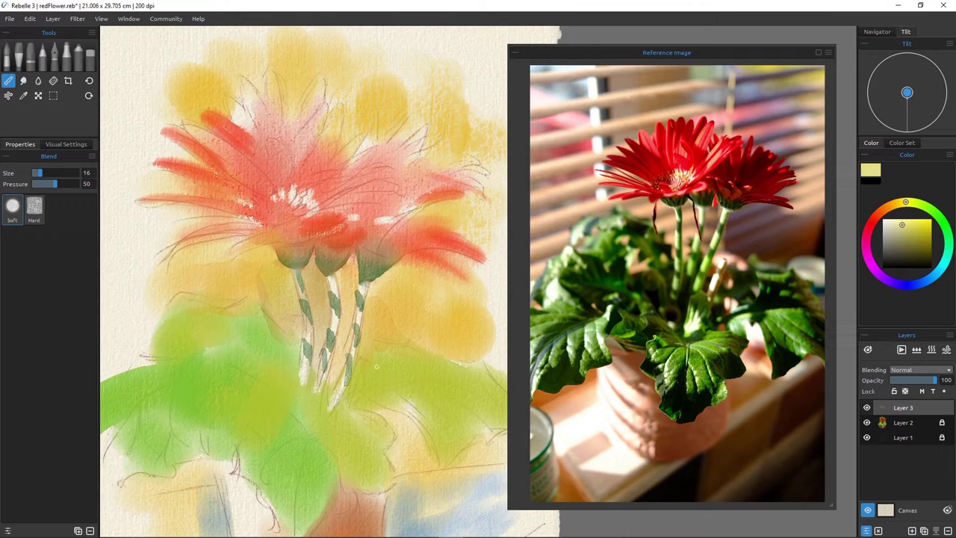
key(w)
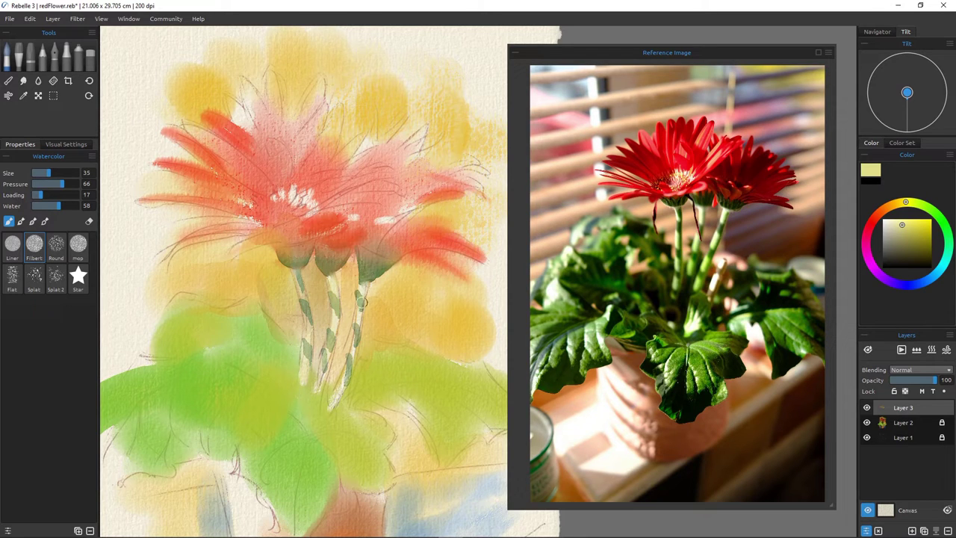
drag(358, 324, 353, 350)
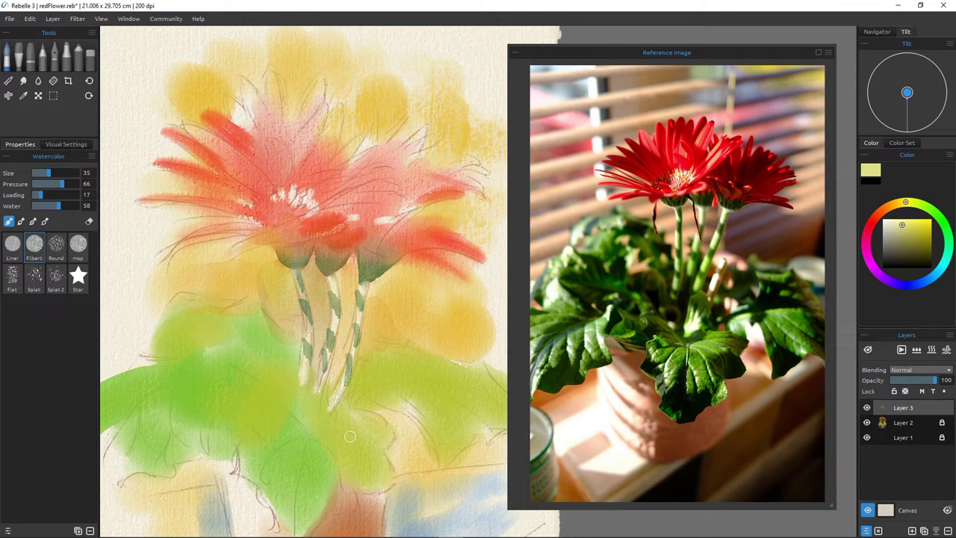
Set the paint color to a dark leaf green and enlarge the watercolor brush to size 90.
click(914, 245)
alt+click(349, 436)
alt+click(350, 436)
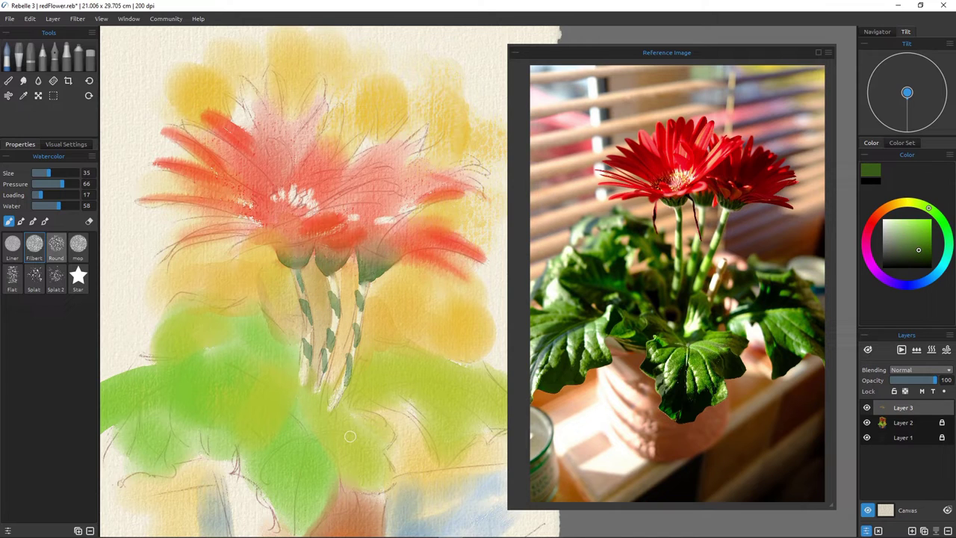
key(bracketright)
key(bracketright)
key(bracketright)
key(bracketright)
key(bracketright)
key(bracketright)
key(bracketright)
key(bracketright)
key(bracketright)
key(bracketright)
key(bracketright)
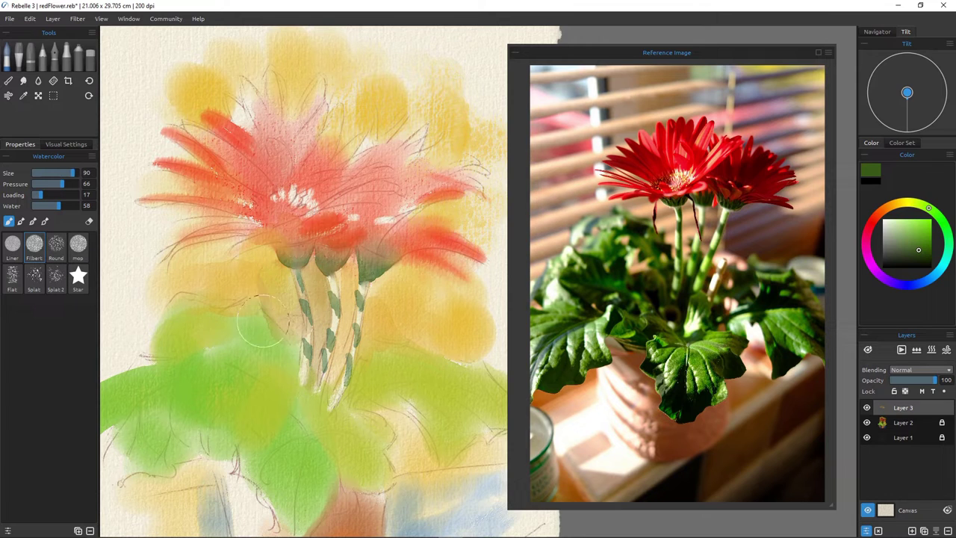
Raise the brush water to 83 and paint a dark green foliage mass behind and around the base of the stems.
key(bracketleft)
key(bracketleft)
click(72, 205)
key(shift+bracketright)
mouse_move(250, 321)
mouse_down()
mouse_move(277, 326)
mouse_move(292, 358)
mouse_move(262, 327)
mouse_move(264, 314)
mouse_move(284, 323)
mouse_move(277, 341)
mouse_move(240, 321)
mouse_move(250, 307)
mouse_move(231, 286)
mouse_move(210, 303)
mouse_move(279, 373)
mouse_move(287, 354)
mouse_move(301, 379)
mouse_move(303, 367)
mouse_move(339, 392)
mouse_move(298, 345)
mouse_move(322, 341)
mouse_move(317, 373)
mouse_move(341, 345)
mouse_move(328, 389)
mouse_move(340, 359)
mouse_move(342, 390)
mouse_move(356, 367)
mouse_move(367, 399)
mouse_up()
Set the brush size to 60 and extend the dark green foliage into leaf shapes on both sides of the stem base.
key(bracketleft)
key(bracketleft)
key(bracketleft)
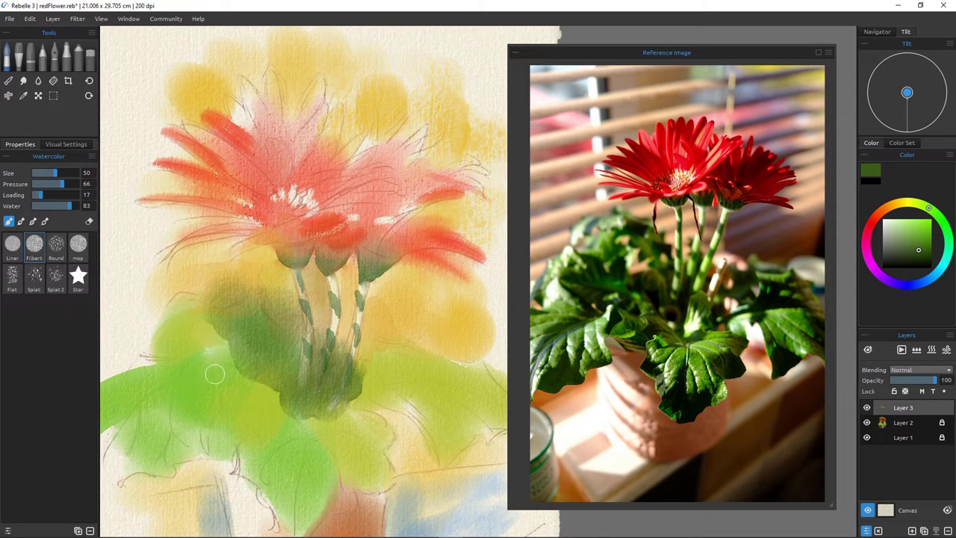
key(bracketright)
mouse_move(232, 364)
mouse_down()
mouse_move(188, 367)
mouse_move(213, 350)
mouse_move(151, 356)
mouse_move(232, 377)
mouse_move(236, 367)
mouse_move(254, 378)
mouse_move(246, 403)
mouse_move(253, 373)
mouse_move(227, 403)
mouse_move(203, 404)
mouse_move(261, 374)
mouse_move(239, 410)
mouse_move(207, 422)
mouse_move(242, 372)
mouse_move(190, 398)
mouse_up()
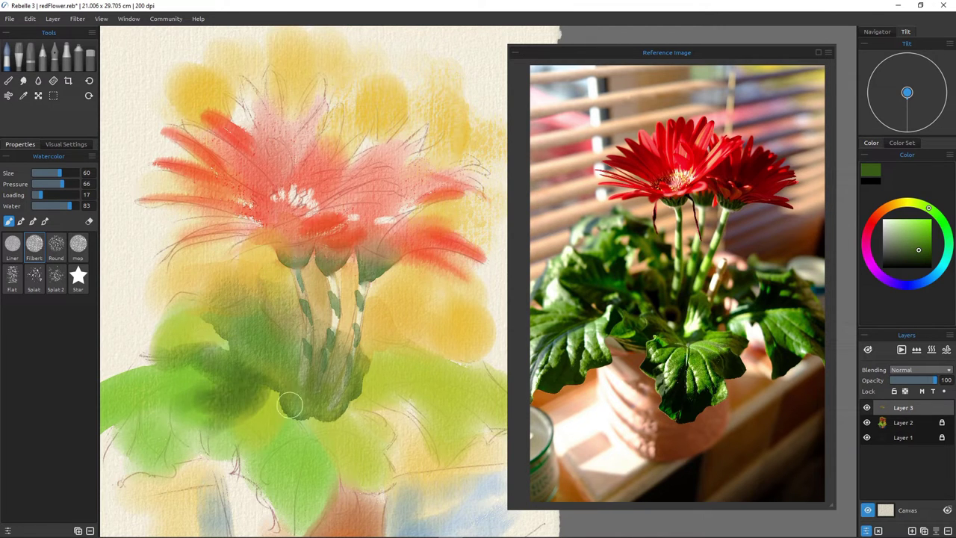
drag(372, 356, 389, 389)
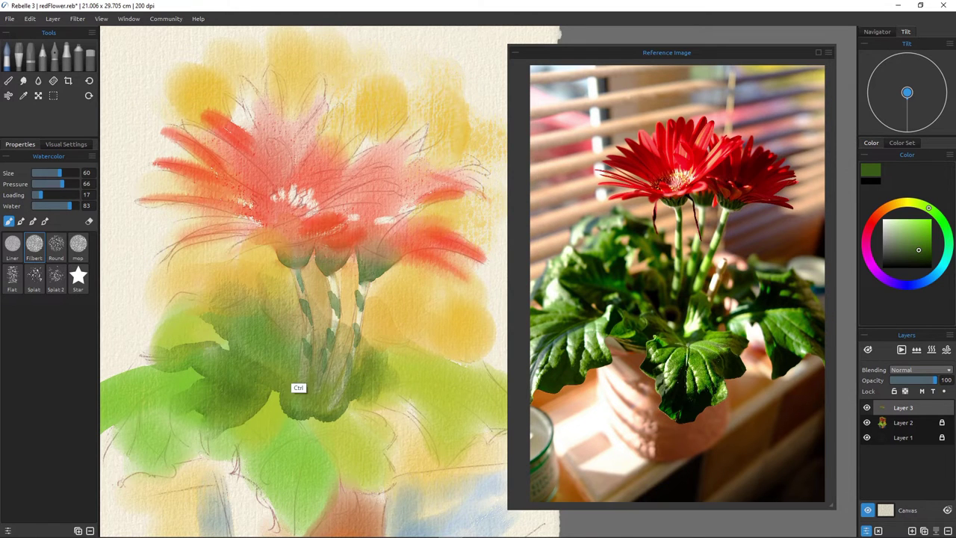
drag(299, 388, 283, 382)
drag(347, 369, 254, 361)
Paint a dark green band across the upper part of the large right leaf with the size 60 brush.
scroll(254, 362, down, 3)
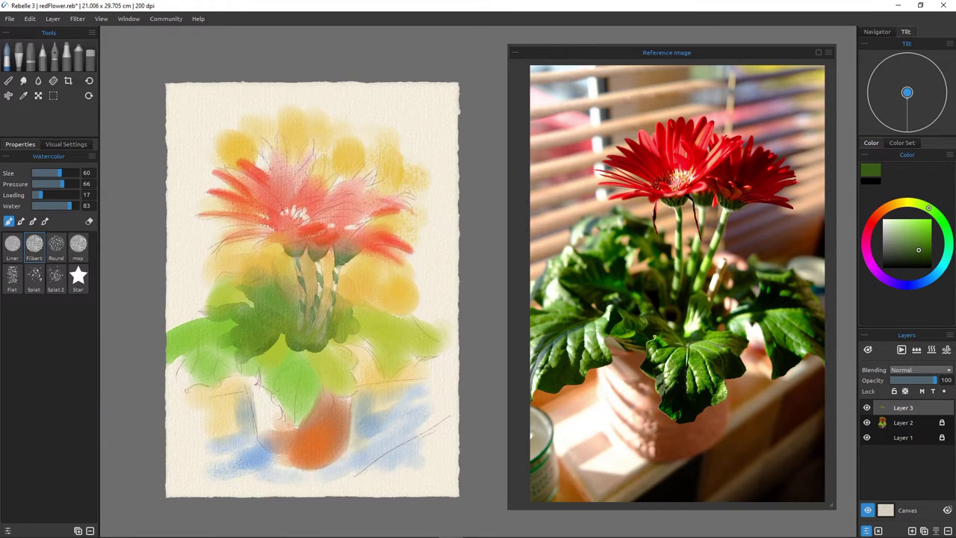
scroll(261, 367, up, 3)
scroll(261, 358, down, 1)
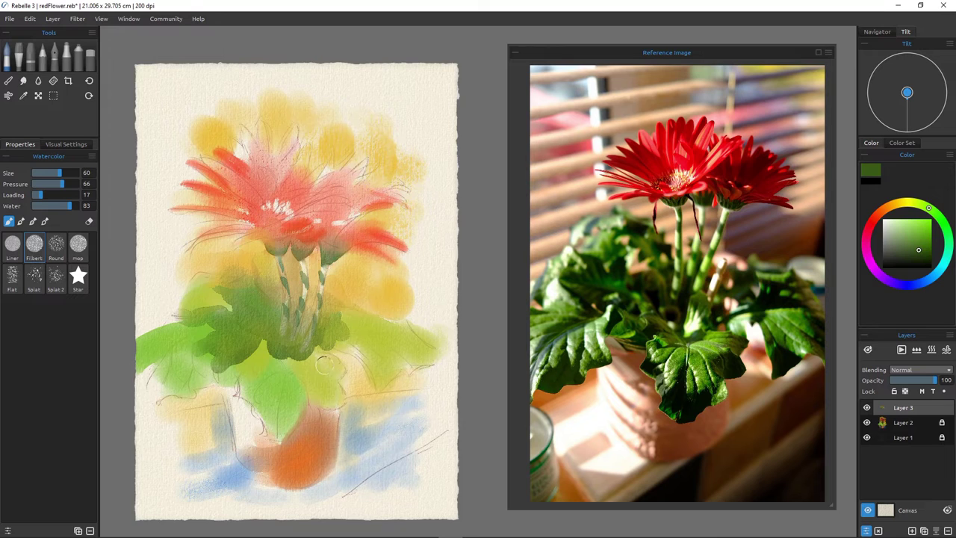
mouse_move(416, 344)
mouse_down()
mouse_move(342, 337)
mouse_move(401, 338)
mouse_move(338, 332)
mouse_up()
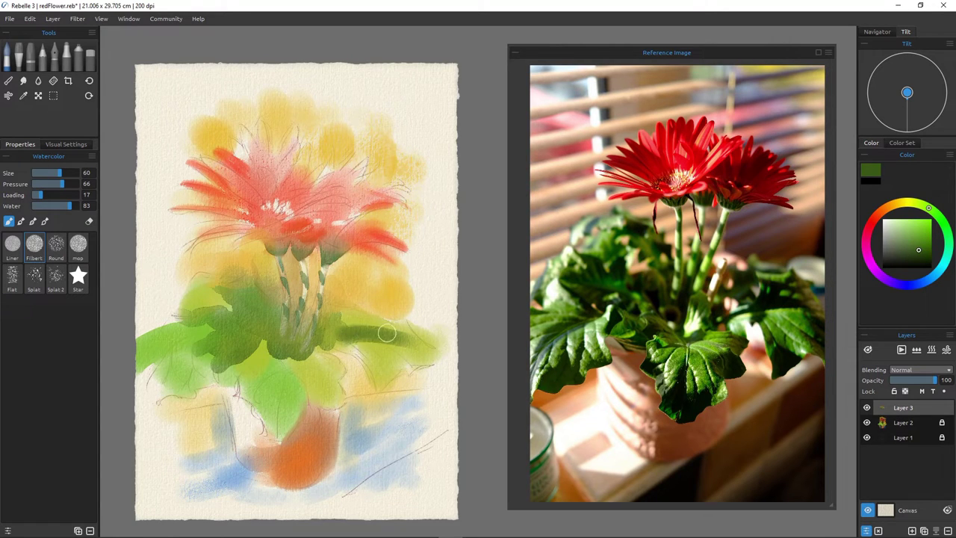
Reduce the brush to size 30 and shape the right leaf's dark green upper edge and pointed tip.
key(bracketleft)
key(bracketleft)
key(bracketleft)
key(bracketleft)
key(bracketleft)
key(bracketleft)
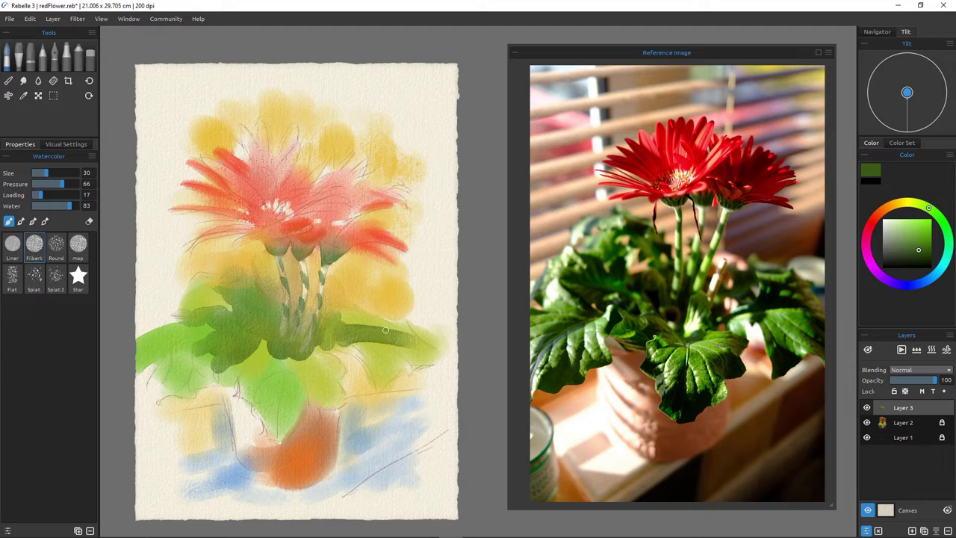
drag(383, 327, 337, 316)
mouse_move(403, 319)
mouse_down()
mouse_move(414, 336)
mouse_move(404, 321)
mouse_move(394, 320)
mouse_move(396, 334)
mouse_move(431, 346)
mouse_move(402, 335)
mouse_move(414, 348)
mouse_up()
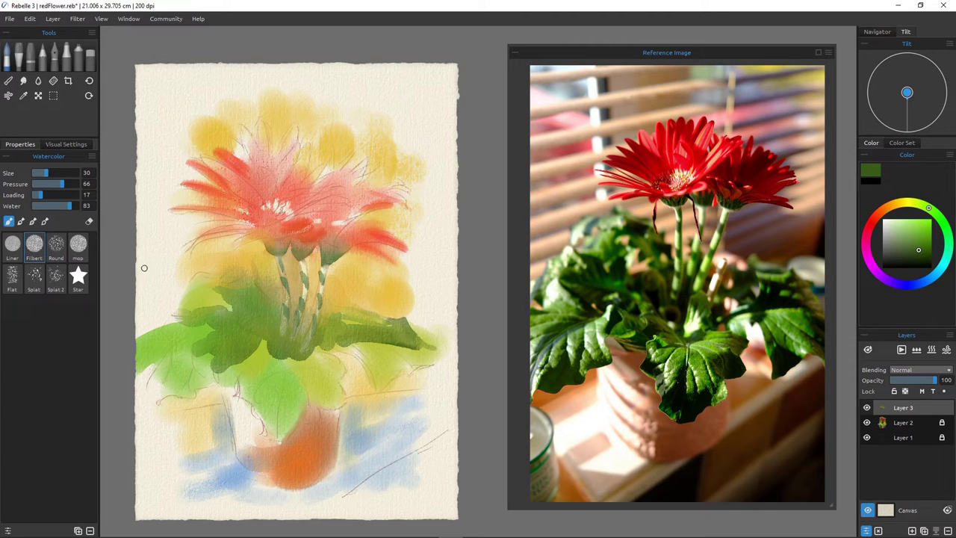
Paint the upper-left leaf in dark green, darken the left leaf's upper edge, and add a jagged shadow along its lower side.
mouse_move(224, 280)
mouse_down()
mouse_move(192, 281)
mouse_move(213, 278)
mouse_move(239, 296)
mouse_move(212, 280)
mouse_move(255, 288)
mouse_up()
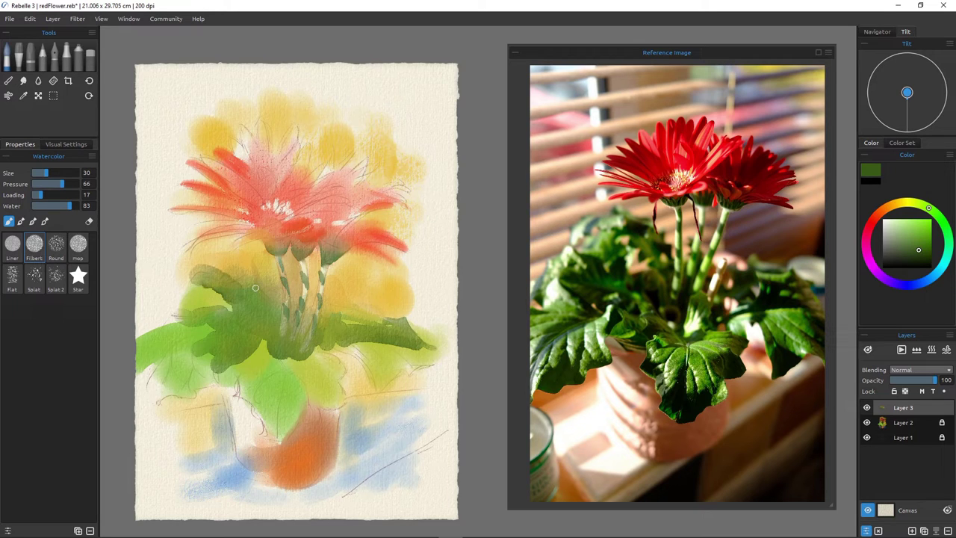
drag(177, 312, 174, 316)
mouse_move(188, 373)
mouse_down()
mouse_move(216, 384)
mouse_move(179, 396)
mouse_move(189, 374)
mouse_move(196, 387)
mouse_move(199, 381)
mouse_move(162, 390)
mouse_move(190, 384)
mouse_move(181, 391)
mouse_move(170, 366)
mouse_move(182, 391)
mouse_up()
right_click(159, 392)
click(190, 343)
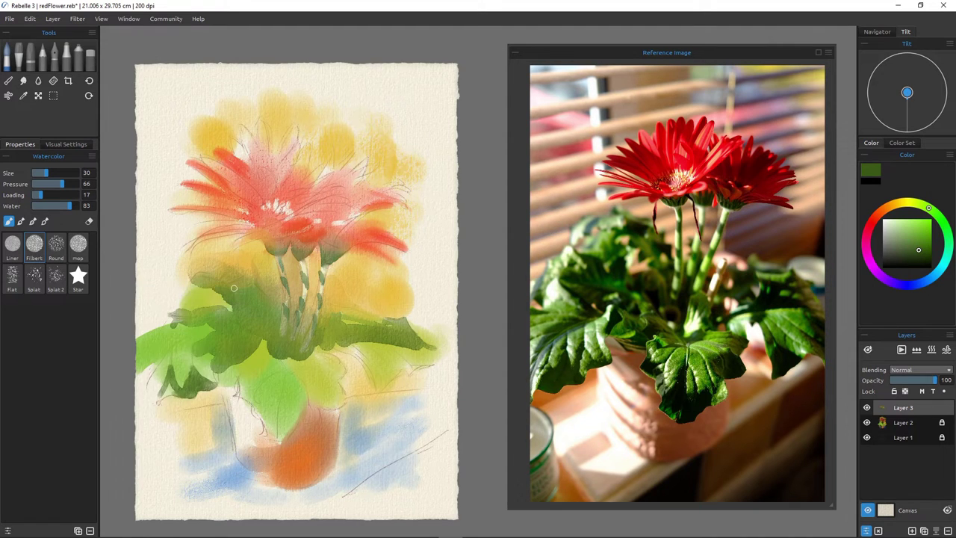
drag(169, 387, 148, 399)
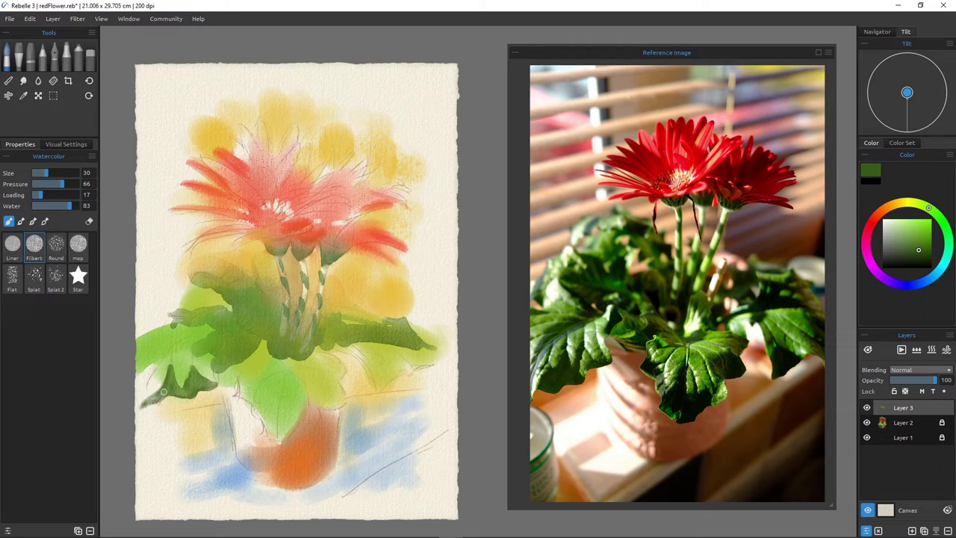
drag(216, 354, 212, 383)
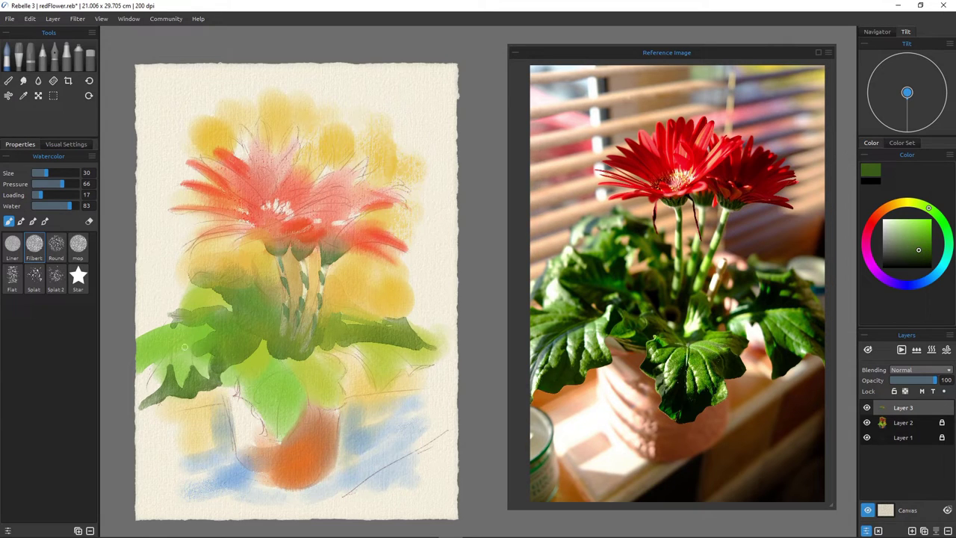
Paint dark green shadows around the front leaf hanging over the pot, leaving light green areas in its center.
mouse_move(268, 346)
mouse_down()
mouse_move(222, 397)
mouse_move(250, 379)
mouse_move(254, 404)
mouse_up()
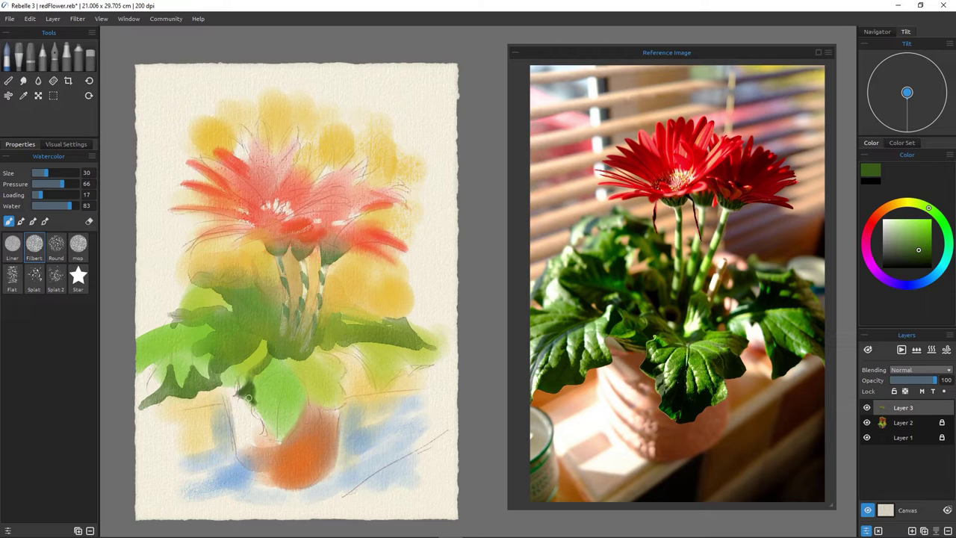
mouse_move(256, 383)
mouse_down()
mouse_move(291, 355)
mouse_move(288, 365)
mouse_move(255, 371)
mouse_move(287, 364)
mouse_move(260, 376)
mouse_move(286, 353)
mouse_move(244, 399)
mouse_move(221, 400)
mouse_move(248, 327)
mouse_move(235, 333)
mouse_move(276, 397)
mouse_move(267, 408)
mouse_move(285, 378)
mouse_move(278, 428)
mouse_up()
mouse_move(280, 394)
mouse_down()
mouse_move(275, 437)
mouse_move(267, 421)
mouse_move(275, 437)
mouse_move(264, 436)
mouse_up()
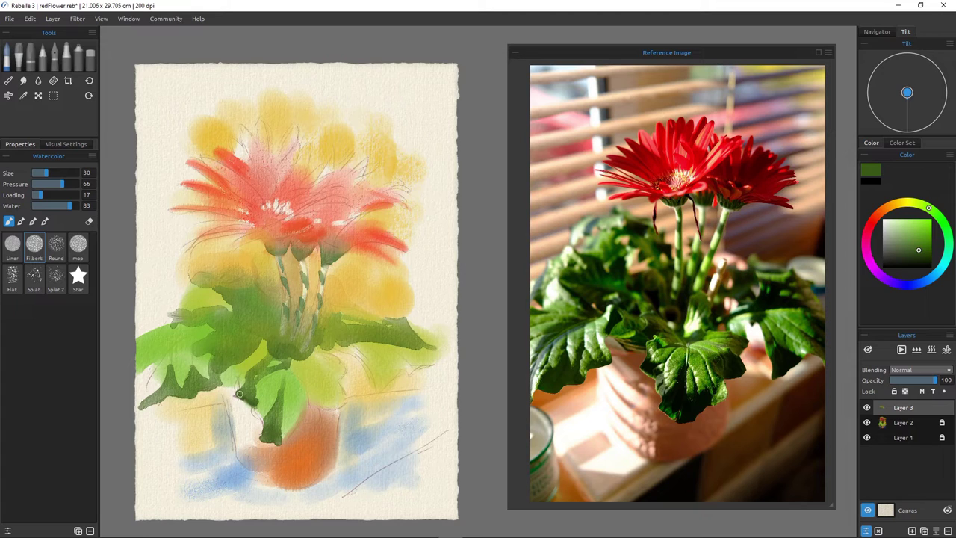
mouse_move(252, 400)
mouse_down()
mouse_move(267, 442)
mouse_move(270, 397)
mouse_move(266, 446)
mouse_move(263, 438)
mouse_move(279, 445)
mouse_move(298, 430)
mouse_move(311, 361)
mouse_move(290, 437)
mouse_move(303, 416)
mouse_move(284, 440)
mouse_move(300, 418)
mouse_move(286, 435)
mouse_move(299, 418)
mouse_move(294, 389)
mouse_move(282, 428)
mouse_up()
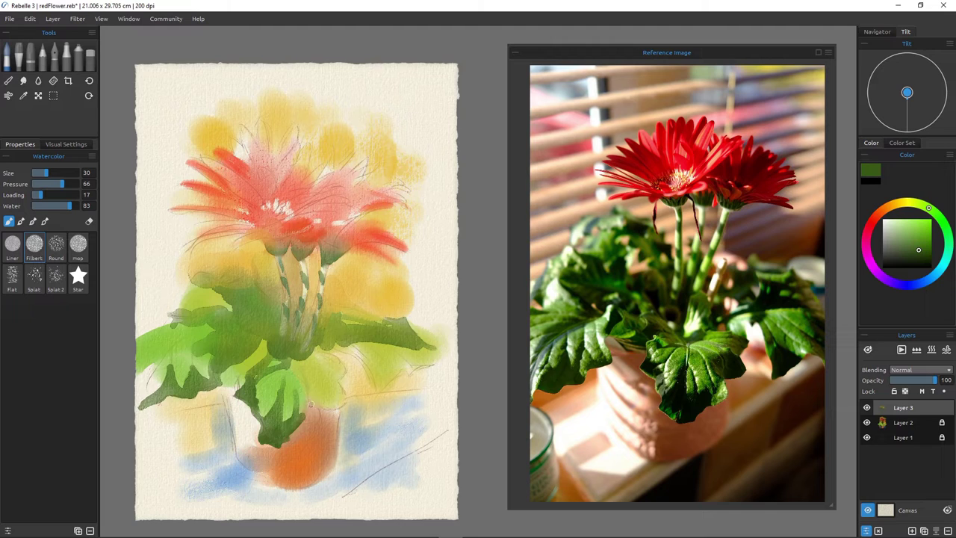
Paint dark green shadow shapes on the lower leaves right of the front leaf, adding thin streaks with brush size 16.
mouse_move(328, 391)
mouse_down()
mouse_move(342, 383)
mouse_move(325, 399)
mouse_move(344, 402)
mouse_move(329, 407)
mouse_move(340, 385)
mouse_move(336, 409)
mouse_move(336, 360)
mouse_move(343, 366)
mouse_move(327, 372)
mouse_up()
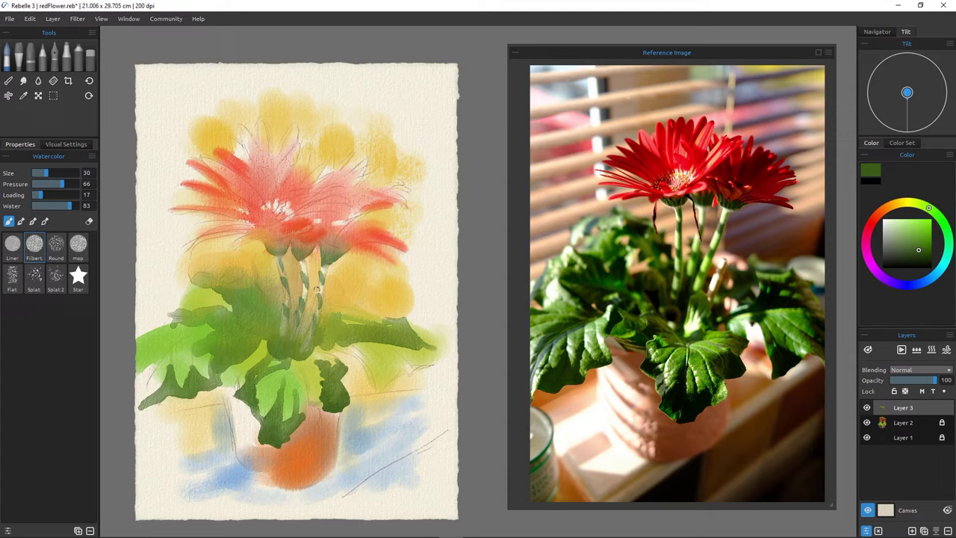
mouse_move(363, 348)
mouse_down()
mouse_move(377, 383)
mouse_move(356, 354)
mouse_move(374, 379)
mouse_move(377, 339)
mouse_move(400, 372)
mouse_move(373, 395)
mouse_move(397, 369)
mouse_move(384, 367)
mouse_move(402, 366)
mouse_move(381, 363)
mouse_move(376, 370)
mouse_move(403, 368)
mouse_up()
key(bracketleft)
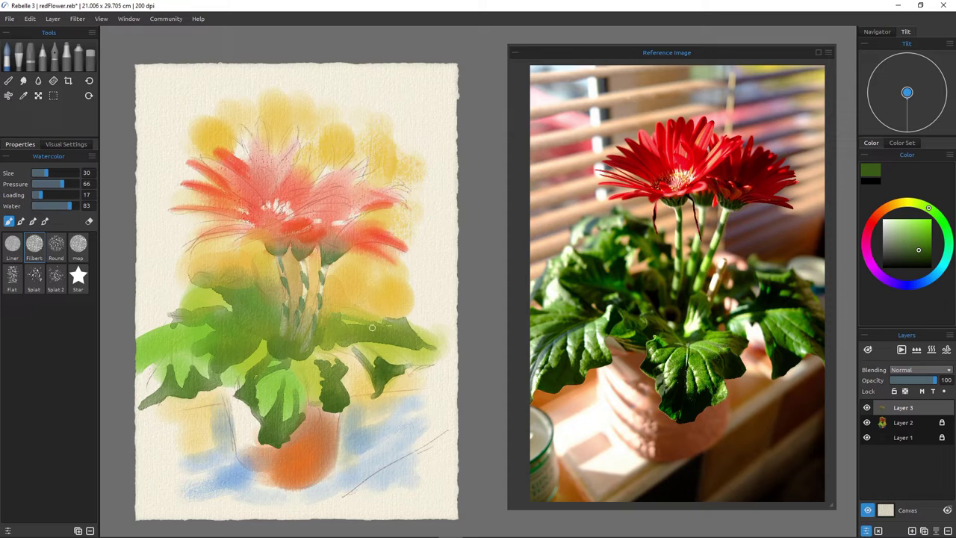
key([)
drag(377, 359, 358, 343)
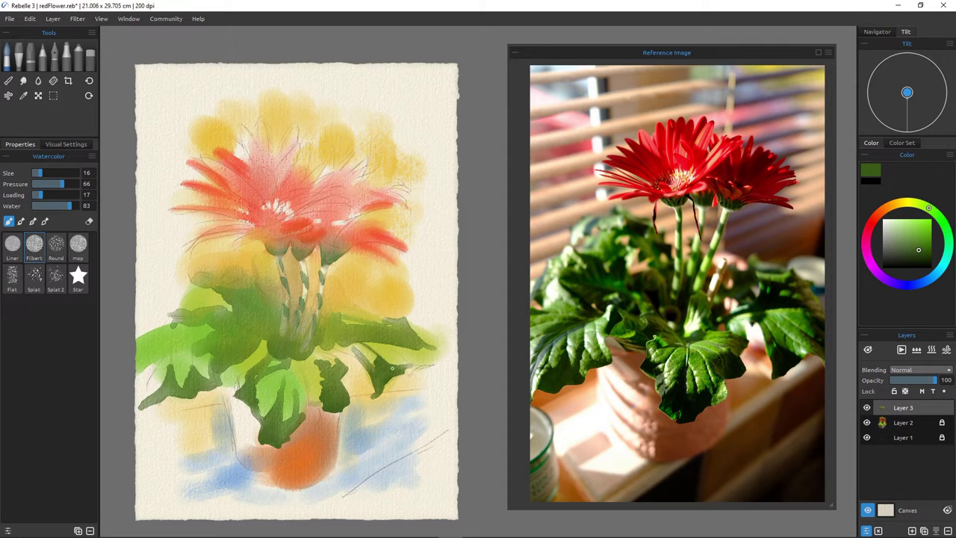
mouse_move(426, 359)
mouse_down()
mouse_move(407, 368)
mouse_move(402, 355)
mouse_up()
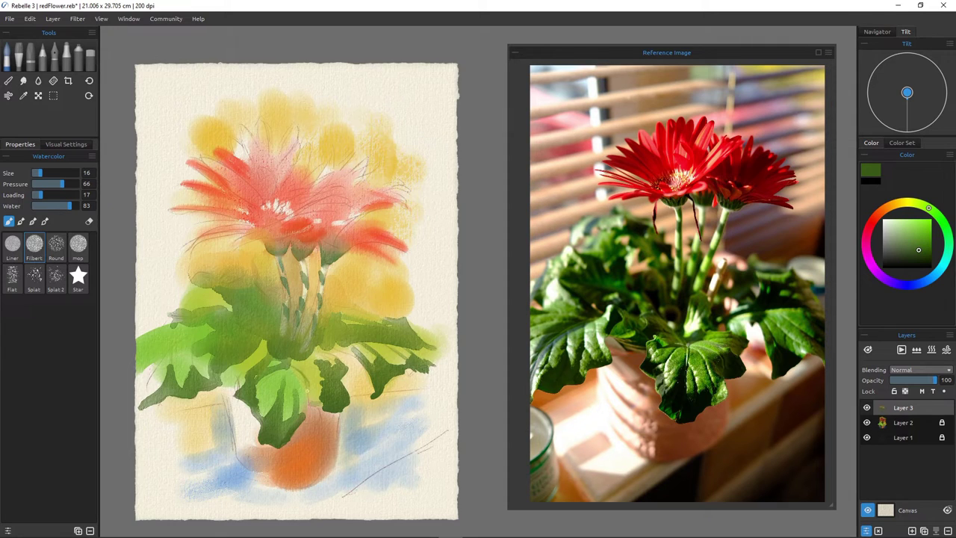
Add thin dark green veins and small edge shadows to the front leaf and the leaves just right of it.
drag(309, 399, 308, 411)
mouse_move(307, 411)
mouse_down()
mouse_move(320, 415)
mouse_move(302, 424)
mouse_move(307, 415)
mouse_up()
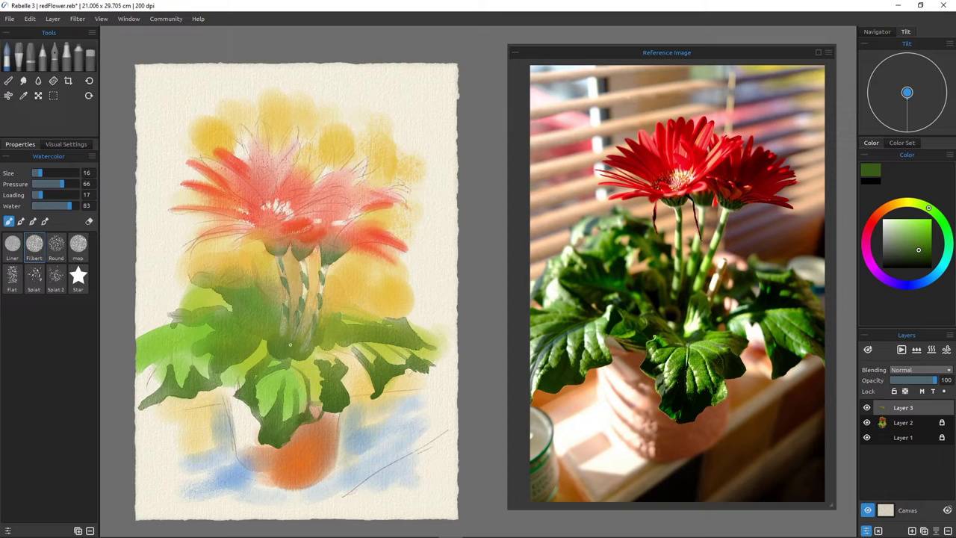
drag(282, 366, 284, 369)
mouse_move(281, 368)
mouse_down()
mouse_move(283, 393)
mouse_move(287, 365)
mouse_move(307, 399)
mouse_up()
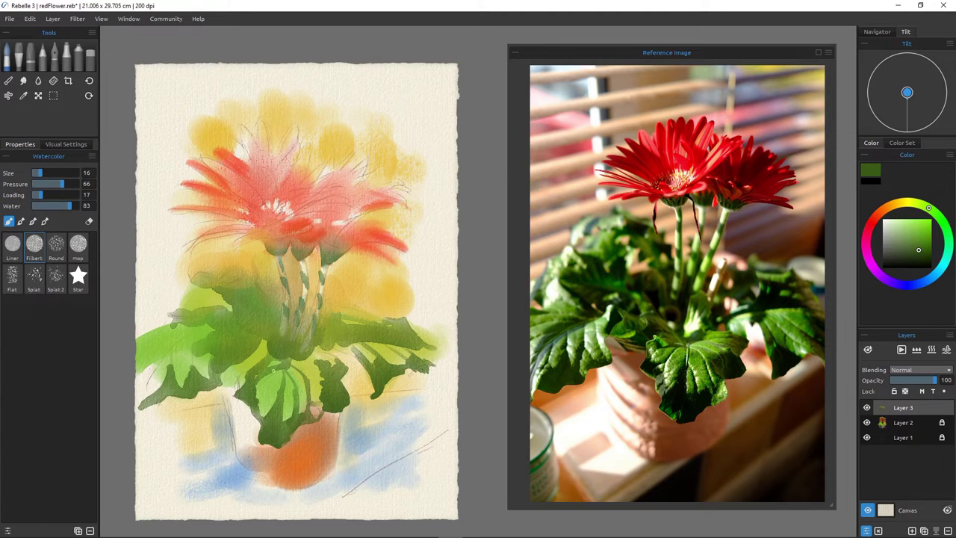
right_click(259, 389)
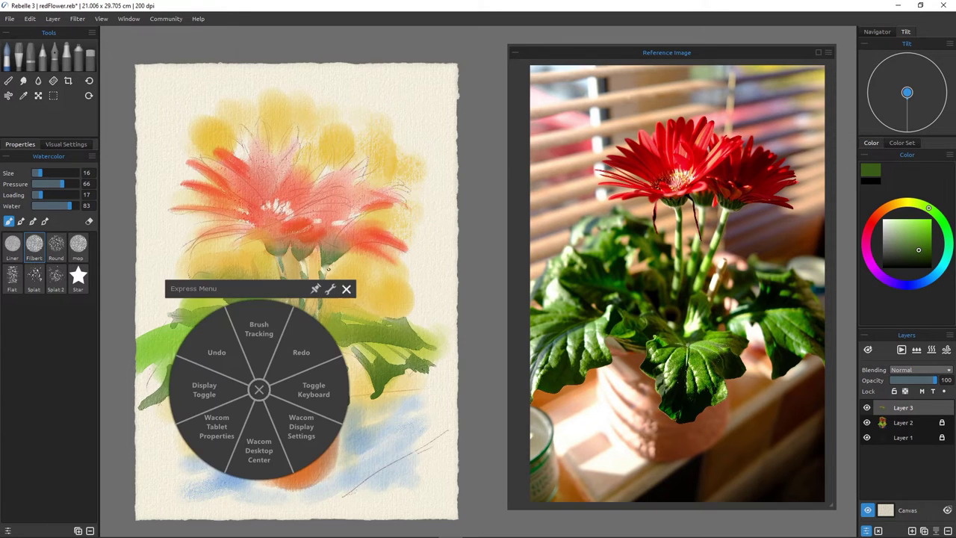
click(347, 288)
drag(269, 379, 258, 409)
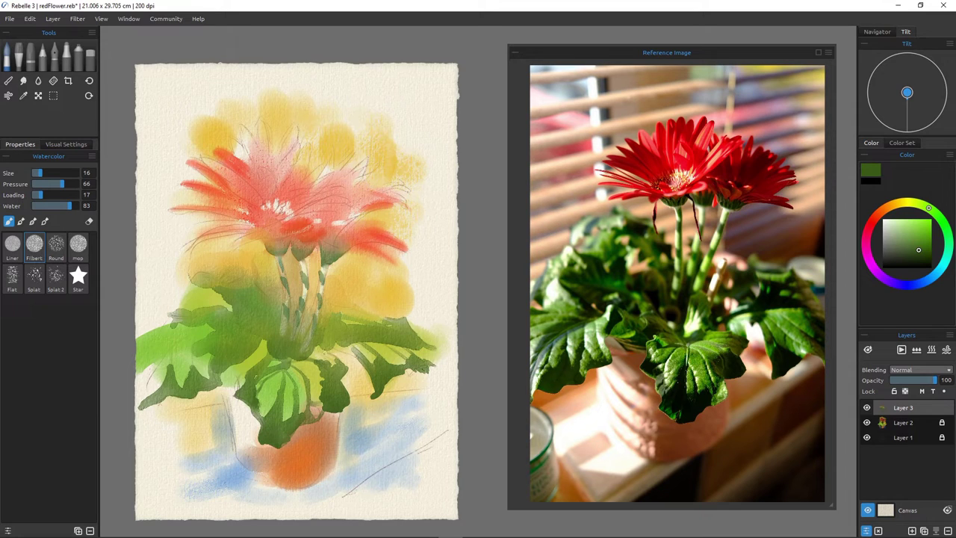
drag(336, 367, 329, 366)
mouse_move(318, 378)
mouse_down()
mouse_move(296, 368)
mouse_move(322, 380)
mouse_move(314, 410)
mouse_move(298, 369)
mouse_up()
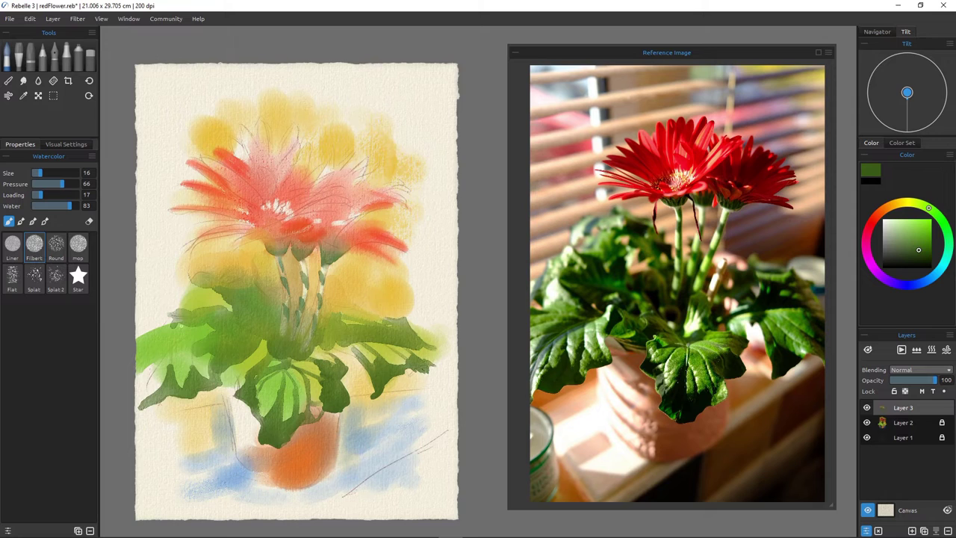
Glaze dark blue shadows over the left leaf, the central foliage and the right leaf with brush size 60.
key(bracketright)
key(bracketright)
key(bracketright)
key(bracketright)
key(bracketright)
drag(205, 330, 154, 374)
click(916, 284)
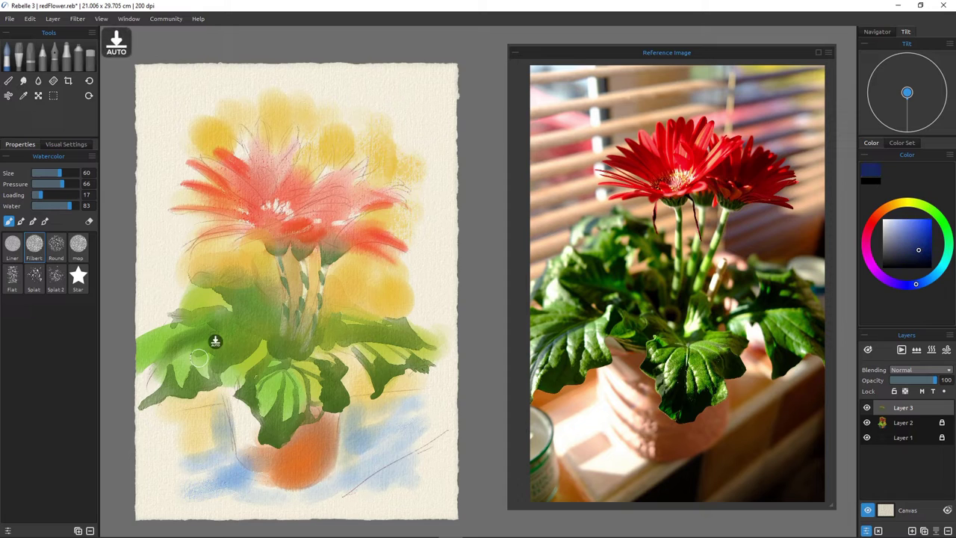
mouse_move(168, 345)
mouse_down()
mouse_move(225, 340)
mouse_move(222, 330)
mouse_move(220, 343)
mouse_move(245, 334)
mouse_up()
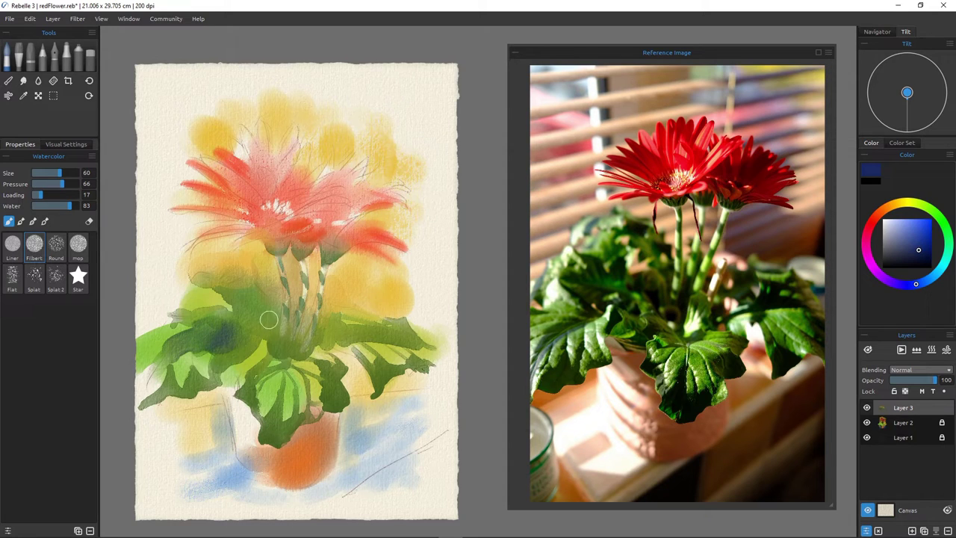
drag(269, 321, 279, 386)
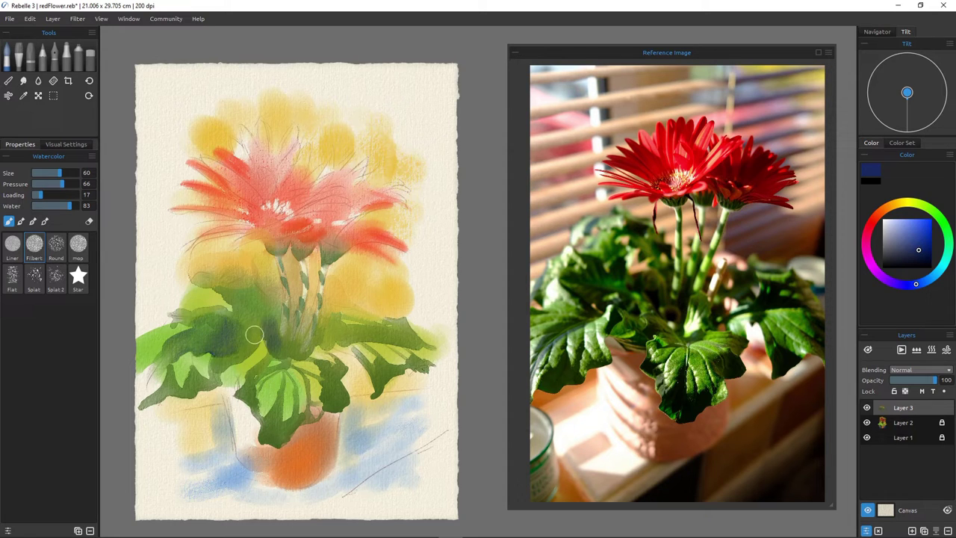
drag(257, 333, 236, 351)
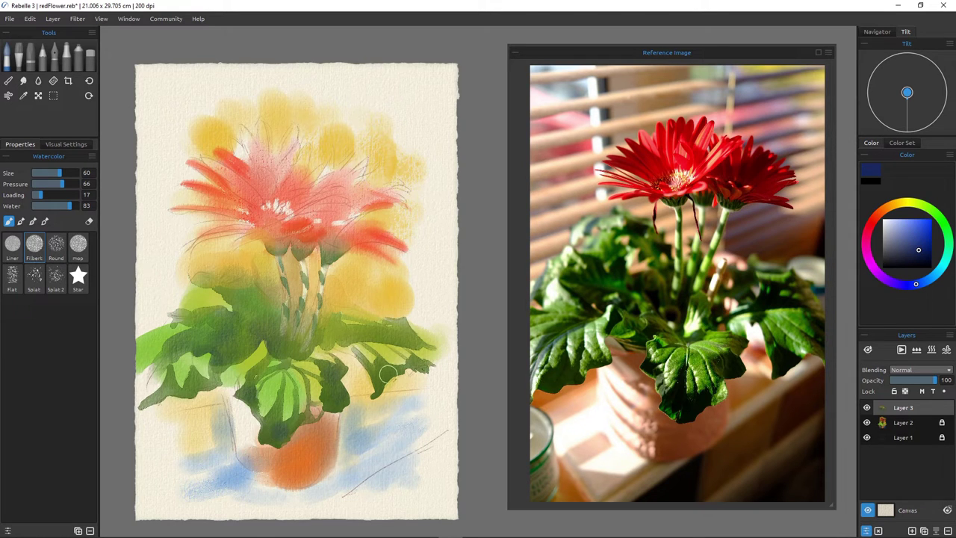
mouse_move(410, 337)
mouse_down()
mouse_move(336, 351)
mouse_move(341, 336)
mouse_move(339, 351)
mouse_move(317, 338)
mouse_up()
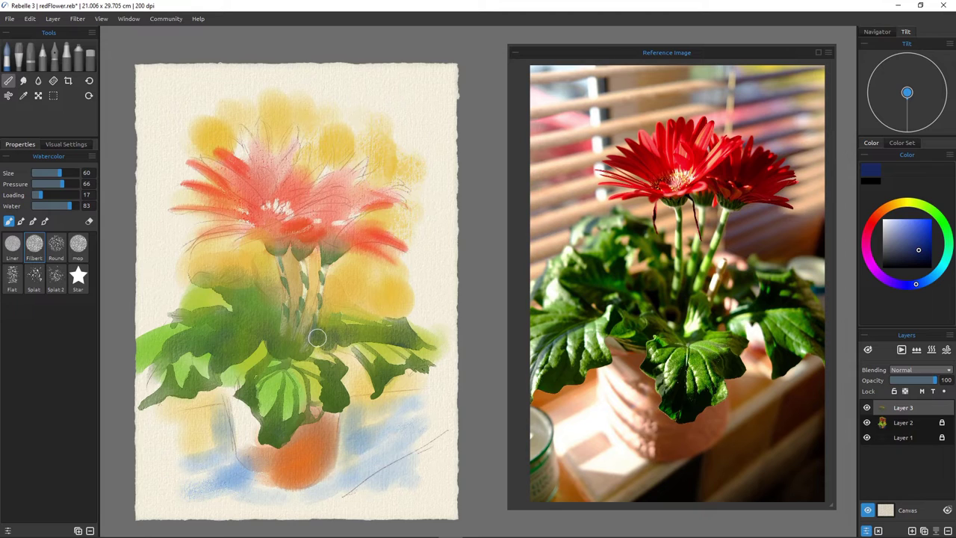
Erase the three flower stems to white along their length with the watercolor eraser at size 25.
key(n)
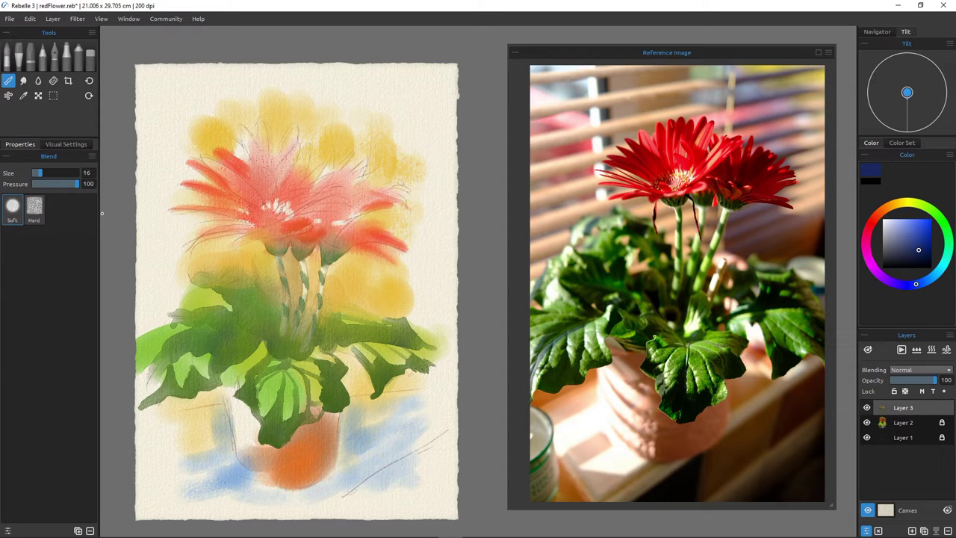
key(w)
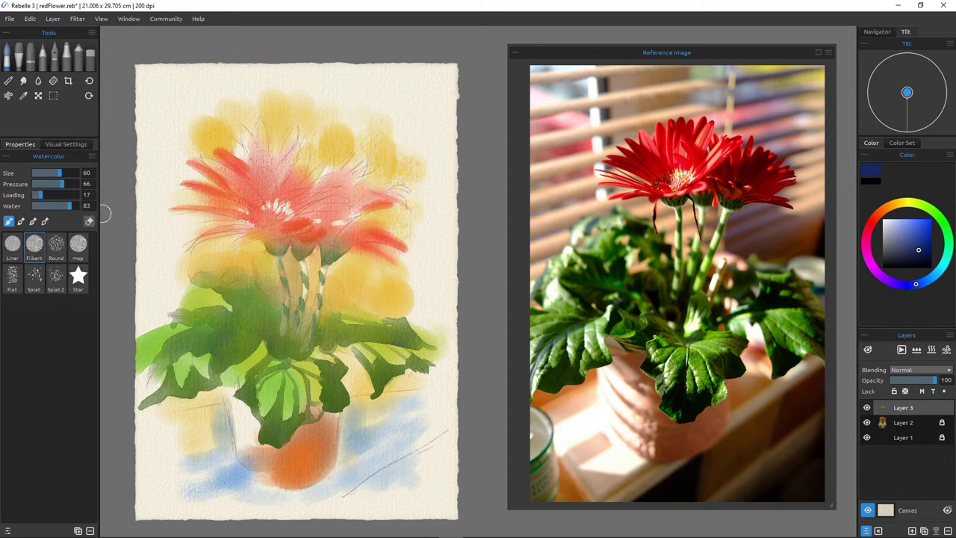
click(89, 221)
key([)
key(bracketleft)
key(bracketleft)
mouse_move(284, 276)
mouse_down()
mouse_move(282, 266)
mouse_move(283, 331)
mouse_up()
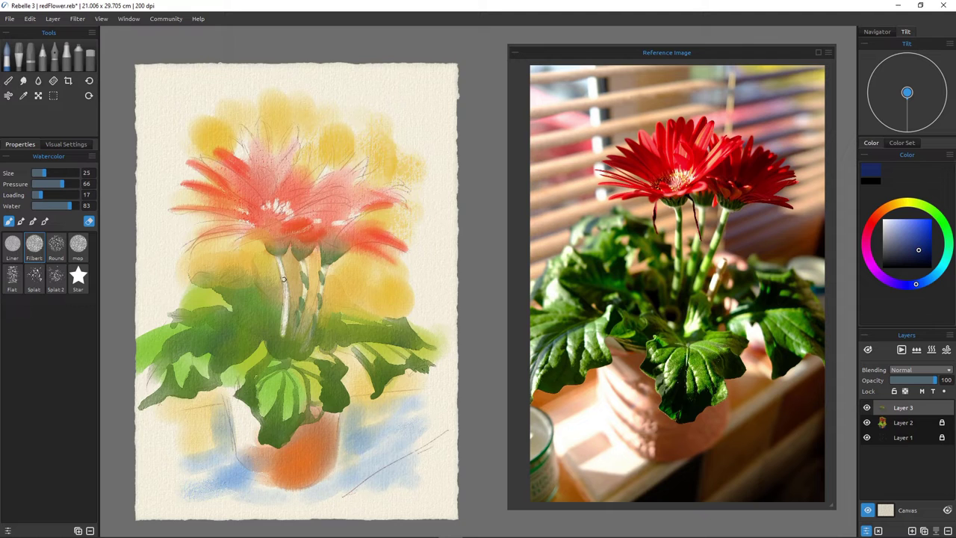
click(865, 350)
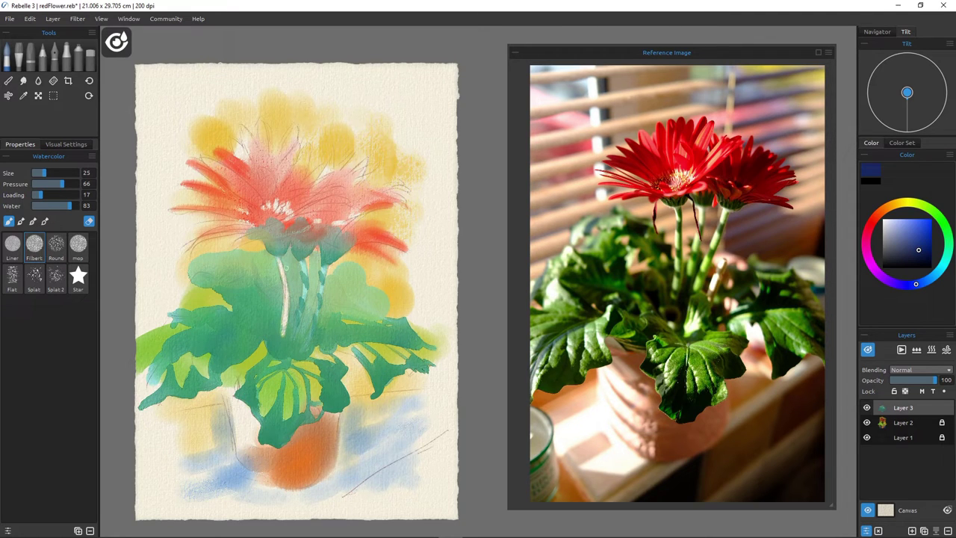
mouse_move(302, 265)
mouse_down()
mouse_move(295, 334)
mouse_move(313, 322)
mouse_up()
key(w)
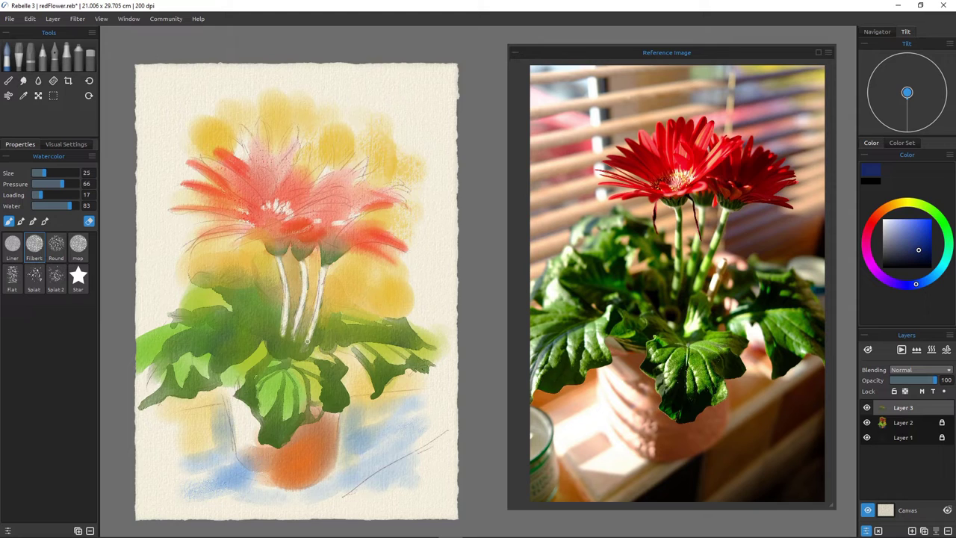
Paint dark blue shadows between the stems and onto the foliage and background around them with brush size 50.
key(e)
key(bracketright)
key(bracketright)
key(bracketright)
key(bracketright)
key(bracketright)
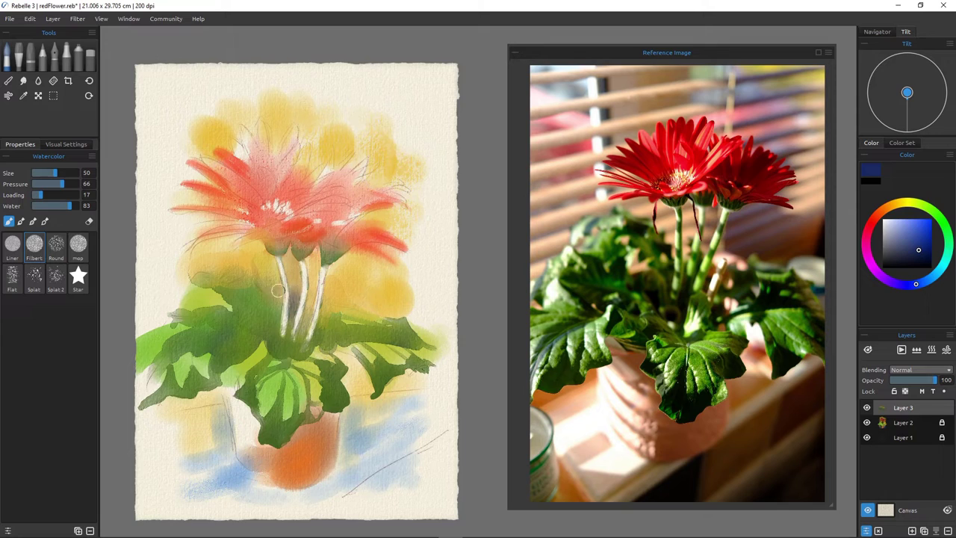
mouse_move(277, 291)
mouse_down()
mouse_move(274, 329)
mouse_move(273, 310)
mouse_up()
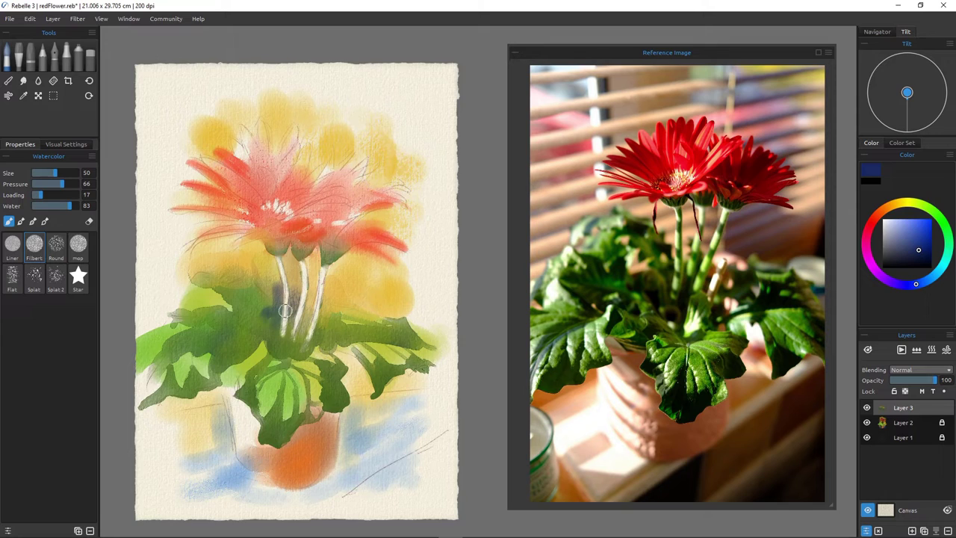
mouse_move(286, 311)
mouse_down()
mouse_move(289, 333)
mouse_move(310, 300)
mouse_move(313, 317)
mouse_move(325, 304)
mouse_move(326, 326)
mouse_move(300, 331)
mouse_move(307, 342)
mouse_move(320, 330)
mouse_move(304, 328)
mouse_move(308, 343)
mouse_move(307, 326)
mouse_move(318, 334)
mouse_move(291, 345)
mouse_move(303, 324)
mouse_move(294, 319)
mouse_move(299, 328)
mouse_move(289, 335)
mouse_move(287, 318)
mouse_move(278, 325)
mouse_move(283, 336)
mouse_move(293, 332)
mouse_move(281, 343)
mouse_move(295, 334)
mouse_move(283, 361)
mouse_move(299, 338)
mouse_move(304, 362)
mouse_up()
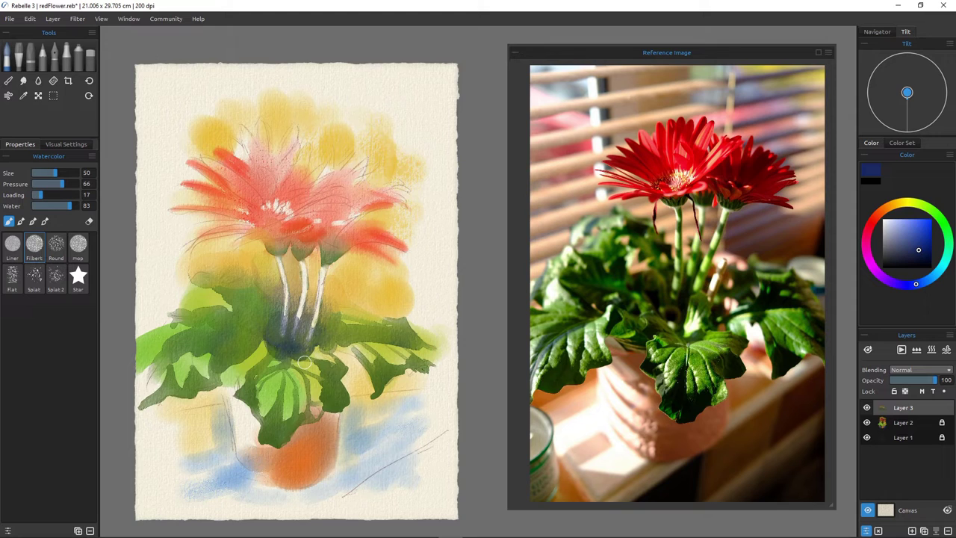
mouse_move(304, 363)
mouse_down()
mouse_move(268, 336)
mouse_move(230, 343)
mouse_move(262, 333)
mouse_move(250, 345)
mouse_move(254, 333)
mouse_move(241, 340)
mouse_move(266, 323)
mouse_move(252, 336)
mouse_move(239, 310)
mouse_move(264, 310)
mouse_move(239, 300)
mouse_move(245, 315)
mouse_move(232, 344)
mouse_move(243, 342)
mouse_move(229, 354)
mouse_move(233, 316)
mouse_move(254, 299)
mouse_move(269, 304)
mouse_move(266, 286)
mouse_move(247, 297)
mouse_move(298, 311)
mouse_move(311, 292)
mouse_move(302, 326)
mouse_move(328, 307)
mouse_move(332, 327)
mouse_move(330, 298)
mouse_move(335, 309)
mouse_move(353, 310)
mouse_move(360, 332)
mouse_move(339, 313)
mouse_move(391, 324)
mouse_move(385, 338)
mouse_move(412, 379)
mouse_up()
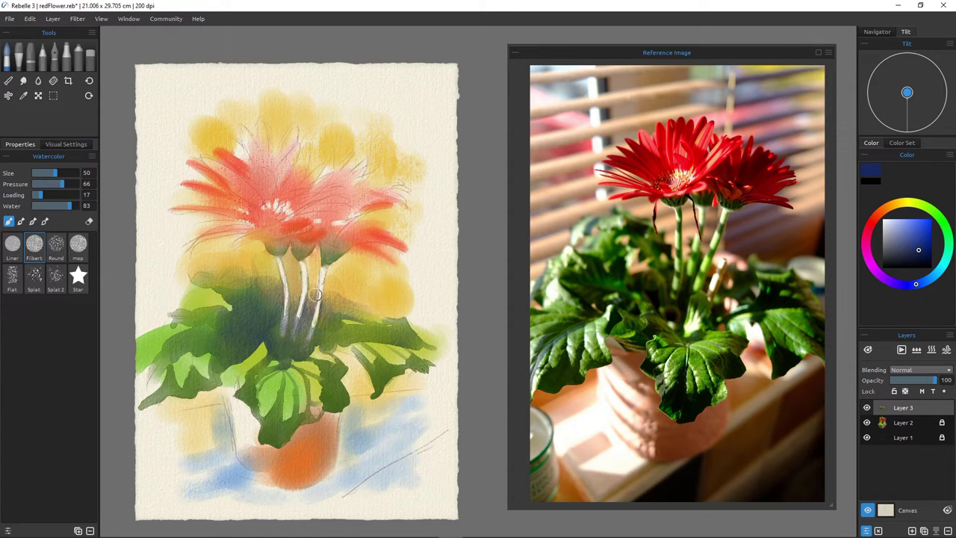
mouse_move(348, 289)
mouse_down()
mouse_move(345, 300)
mouse_move(337, 293)
mouse_move(370, 308)
mouse_up()
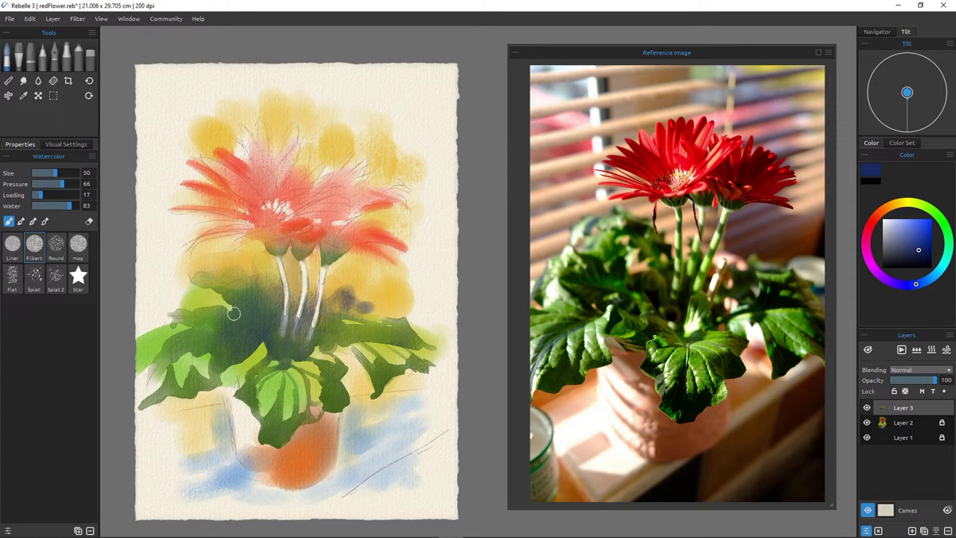
mouse_move(254, 272)
mouse_down()
mouse_move(237, 271)
mouse_move(271, 286)
mouse_move(220, 277)
mouse_move(191, 286)
mouse_up()
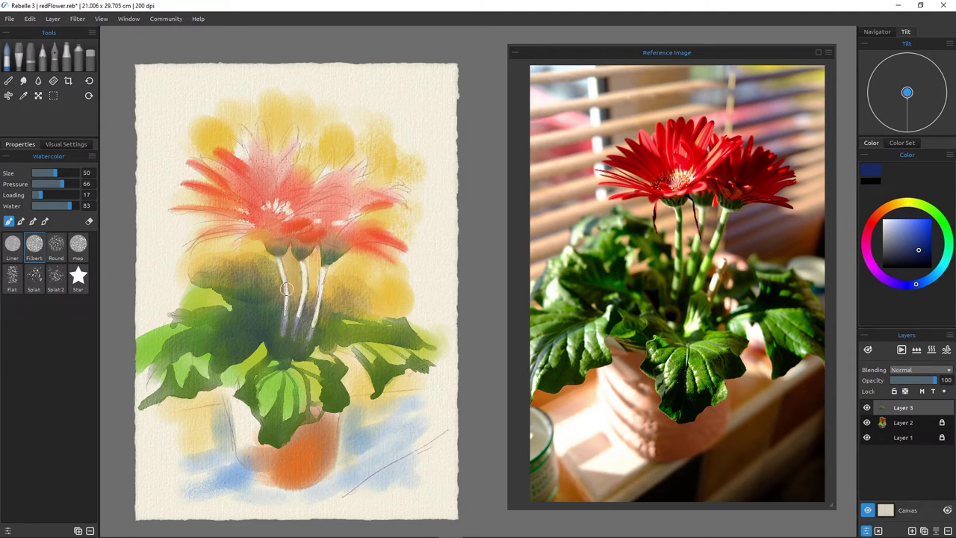
Paint thin dark blue shadows on the stems just below the flower heads, using brush sizes 10 to 18.
key(bracketleft)
key(bracketleft)
key(bracketleft)
key(bracketleft)
key(bracketleft)
key(bracketleft)
key(bracketleft)
key(bracketleft)
key(bracketleft)
key(bracketright)
drag(278, 257, 282, 270)
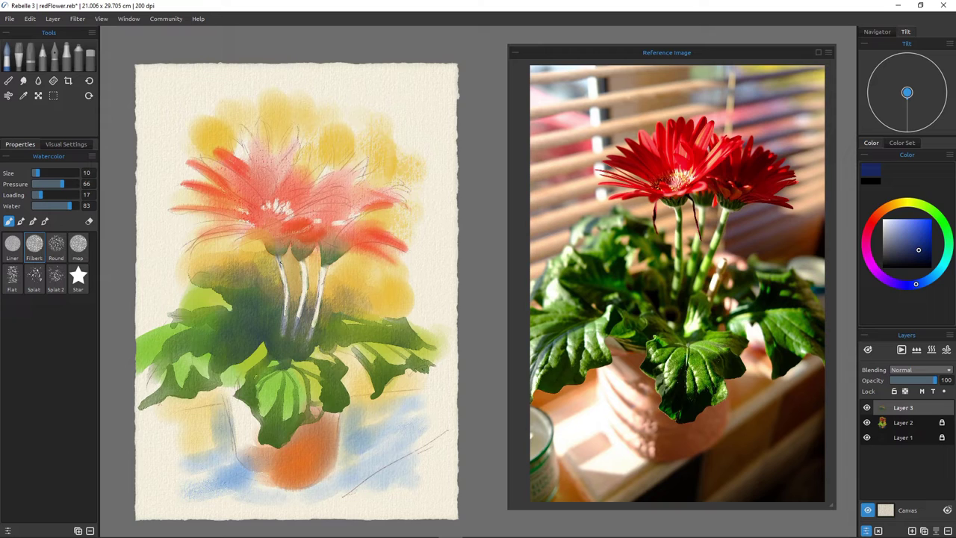
key(bracketright)
key(bracketright)
mouse_move(301, 259)
mouse_down()
mouse_move(301, 271)
mouse_move(324, 267)
mouse_move(323, 274)
mouse_up()
Choose a bright orange-red color, then lock Layer 3 and add a new layer above it.
click(876, 216)
click(927, 224)
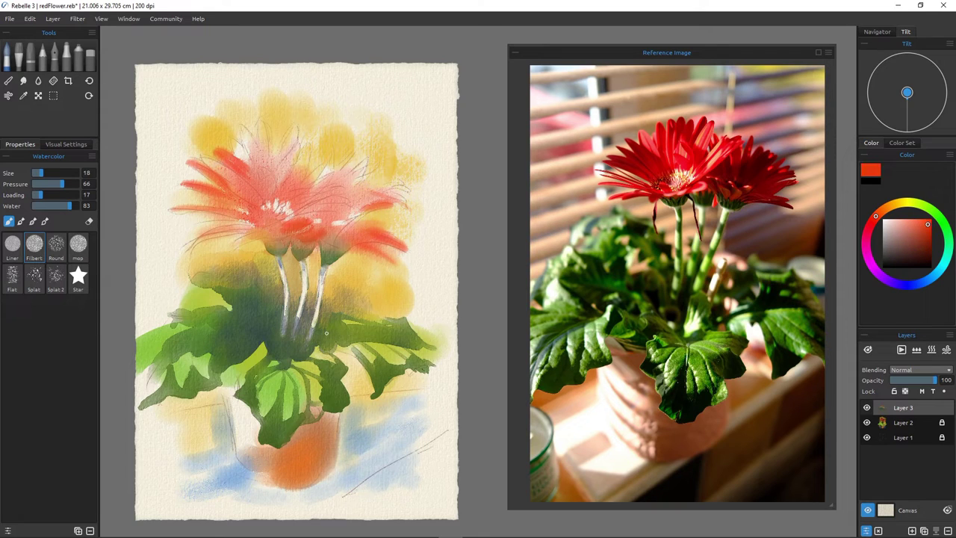
key(bracketright)
click(894, 390)
click(912, 530)
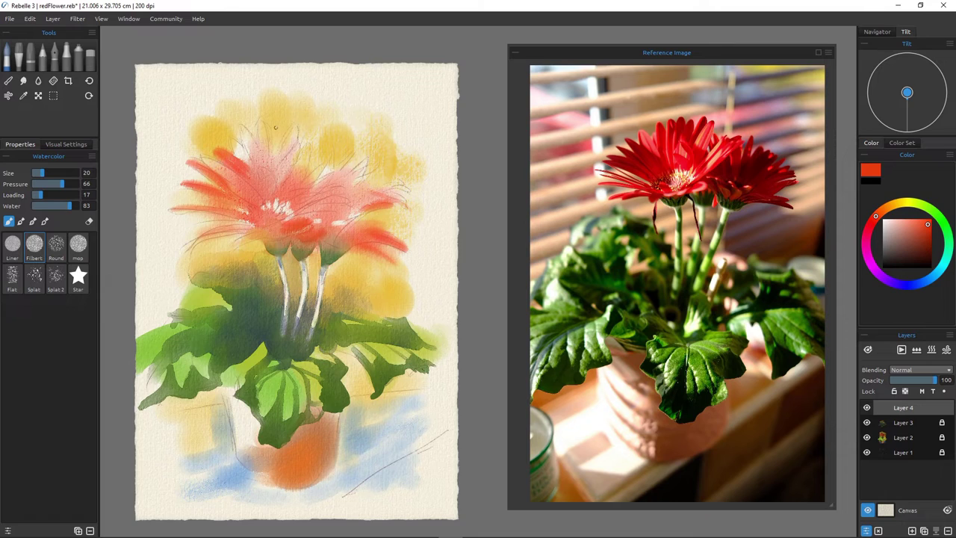
Set the brush's water to 48 and paint orange-red upright petals at the top of the left flower, ending at size 30.
click(55, 205)
mouse_move(286, 132)
mouse_down()
mouse_move(293, 127)
mouse_move(294, 146)
mouse_move(296, 125)
mouse_move(282, 154)
mouse_up()
key(])
key(])
key(])
key(])
key(])
key(bracketleft)
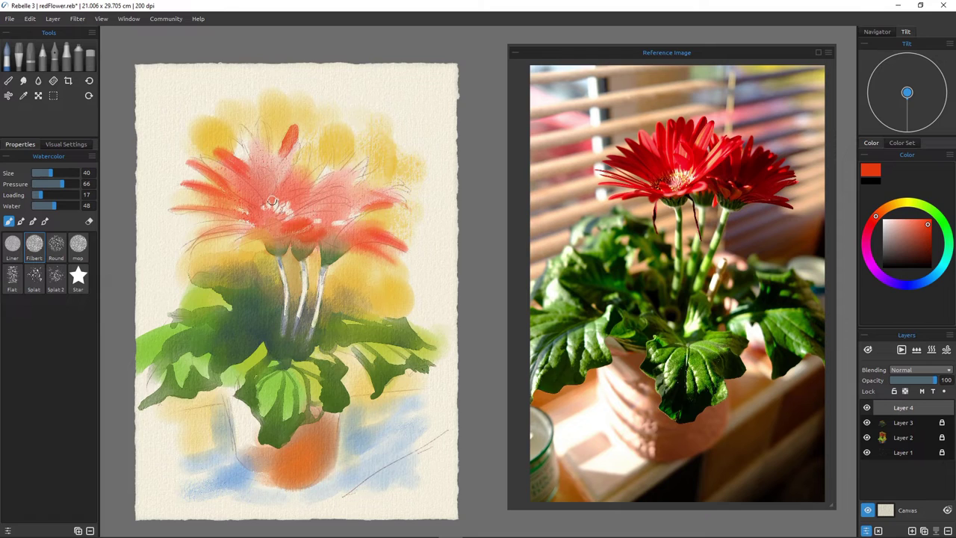
key(bracketleft)
key(bracketleft)
mouse_move(271, 131)
mouse_down()
mouse_move(247, 128)
mouse_move(249, 142)
mouse_move(263, 151)
mouse_move(261, 138)
mouse_move(270, 174)
mouse_up()
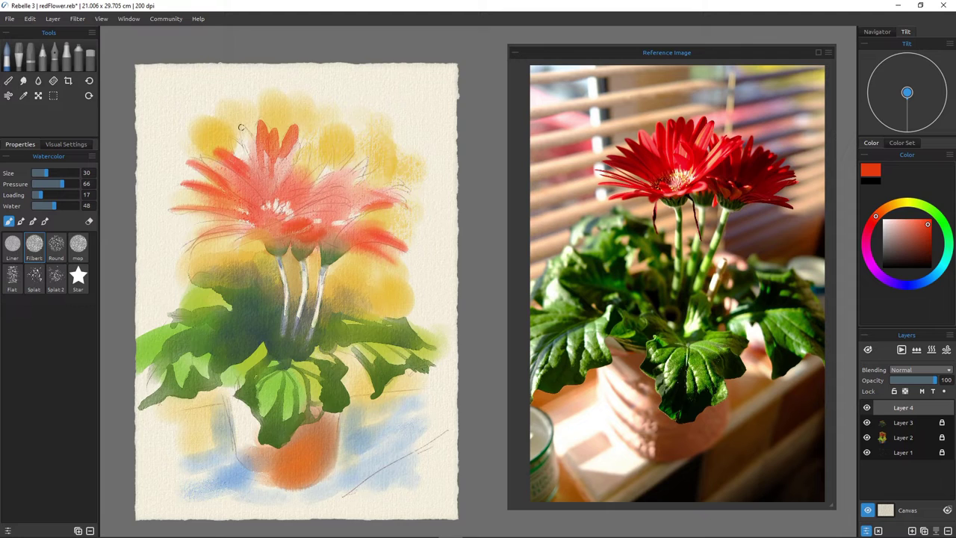
Paint crisp orange-red petals around the left flower's upper-left, left and lower-left sides.
drag(242, 130, 247, 141)
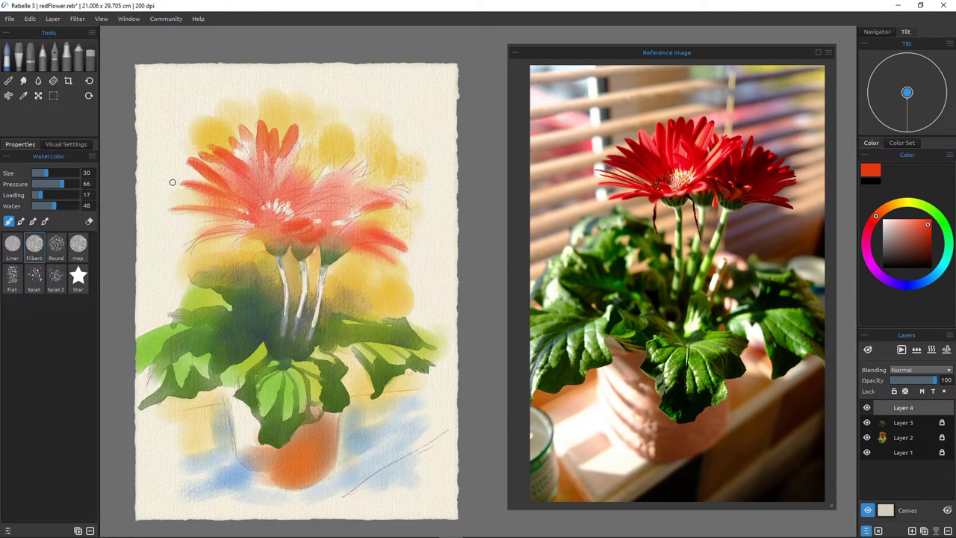
drag(172, 183, 280, 229)
drag(172, 209, 224, 214)
drag(196, 239, 236, 226)
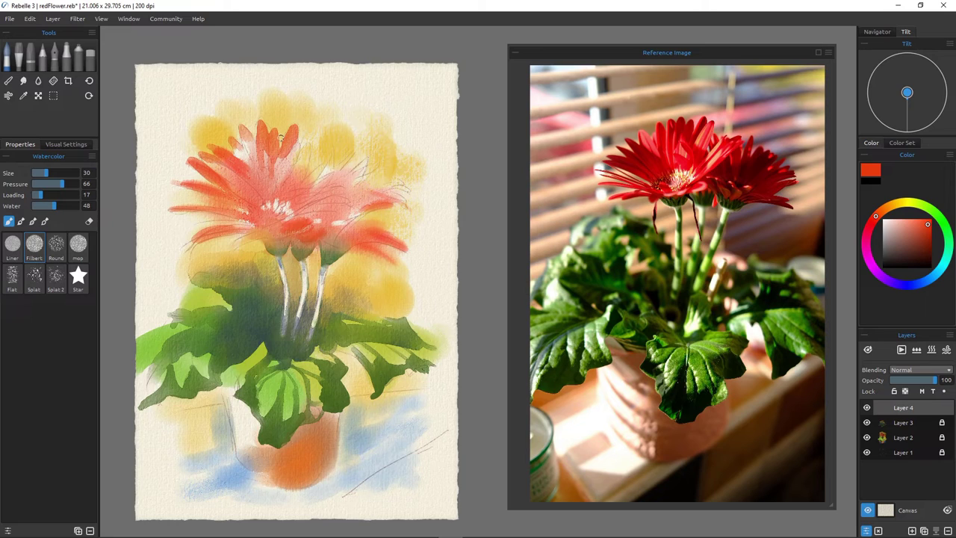
Erase light petal gaps at the left flower's upper right on Layer 2, unlocking the layer only for this edit.
click(904, 423)
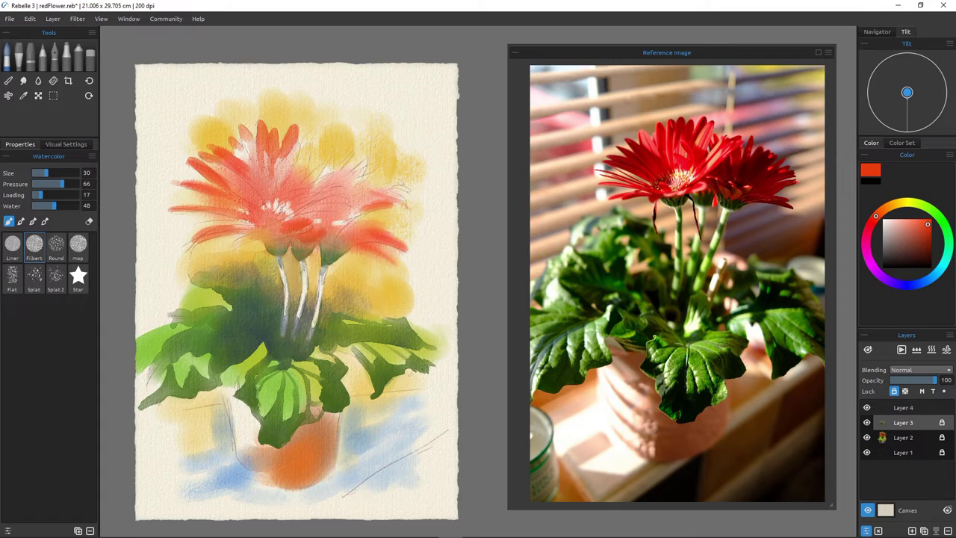
click(904, 438)
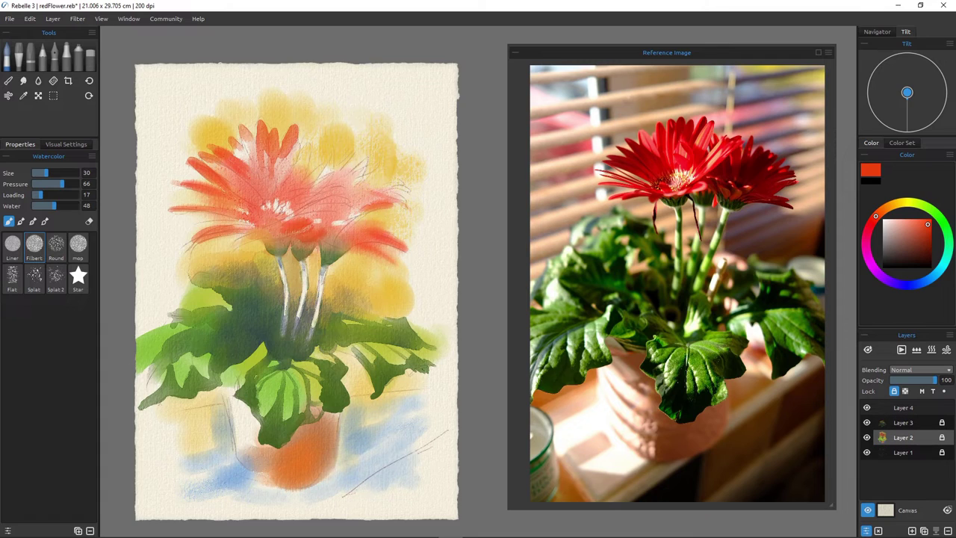
click(894, 391)
click(88, 221)
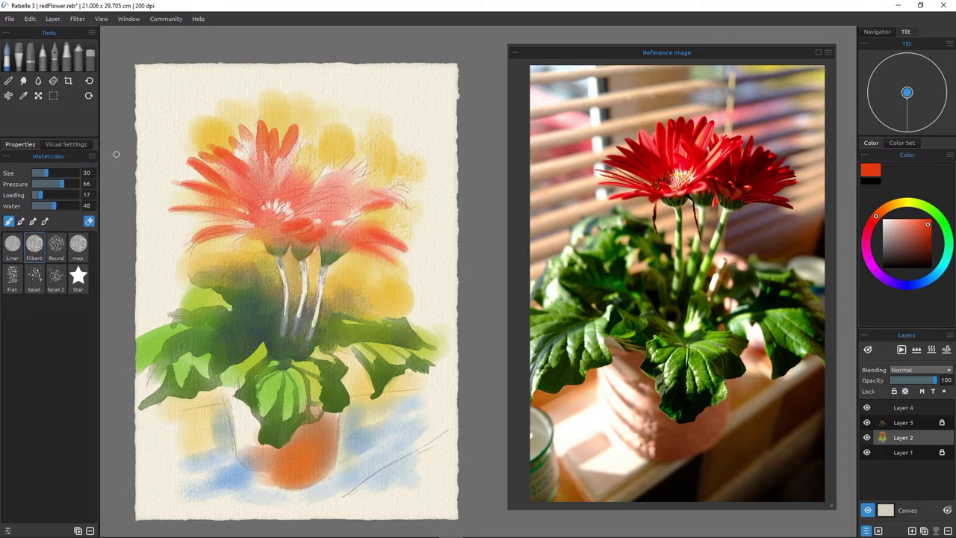
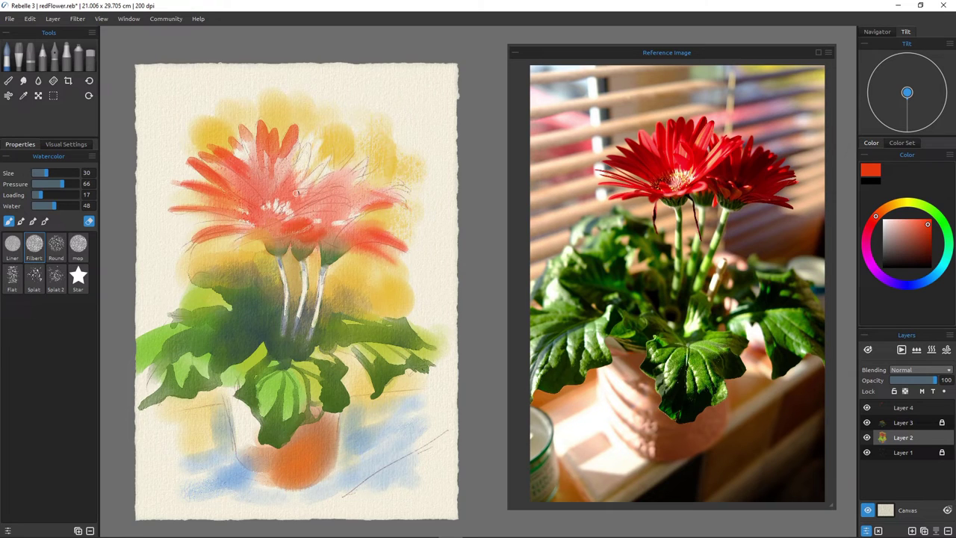
click(894, 392)
Paint orange-red petals on the left flower's upper-right side on Layer 4 with the Filbert brush at size 35.
click(904, 408)
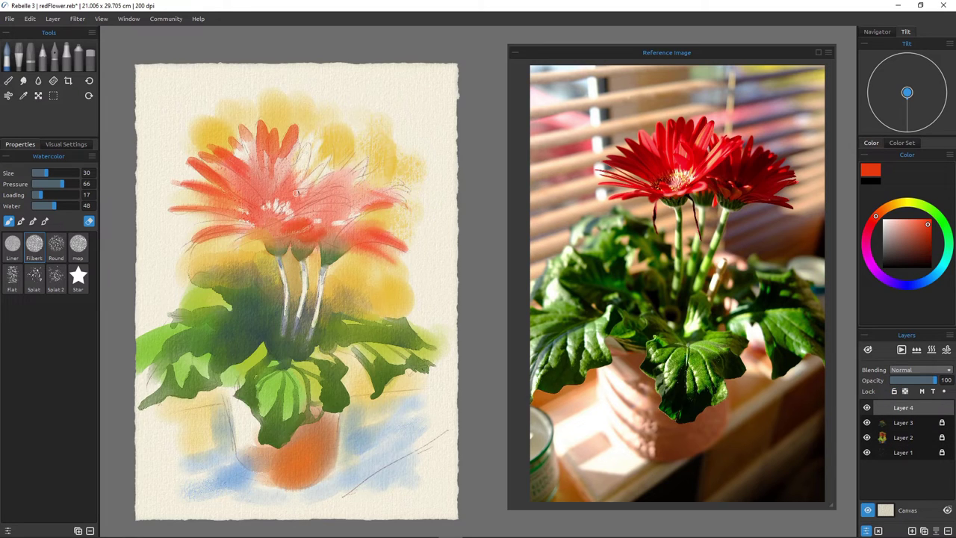
click(34, 247)
key(bracketright)
key(bracketright)
key(bracketleft)
drag(320, 140, 307, 177)
drag(318, 140, 312, 177)
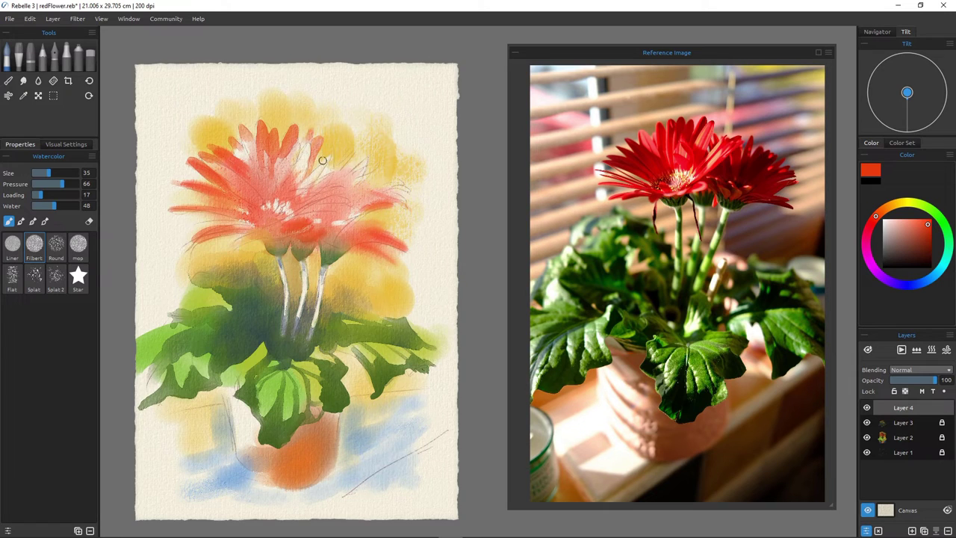
drag(329, 153, 311, 175)
drag(334, 163, 328, 174)
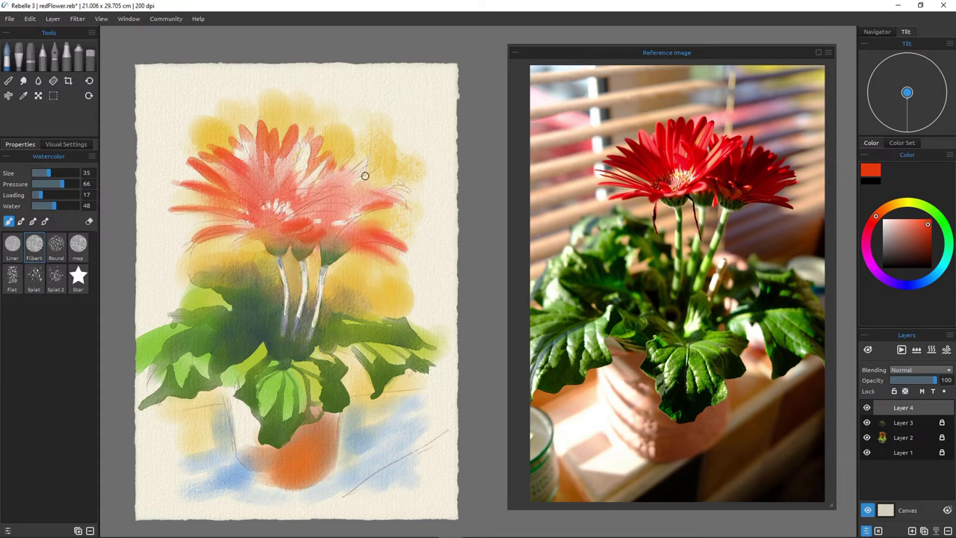
Paint blue shadows on the left flower's top and upper-left petals with the Filbert brush.
click(911, 284)
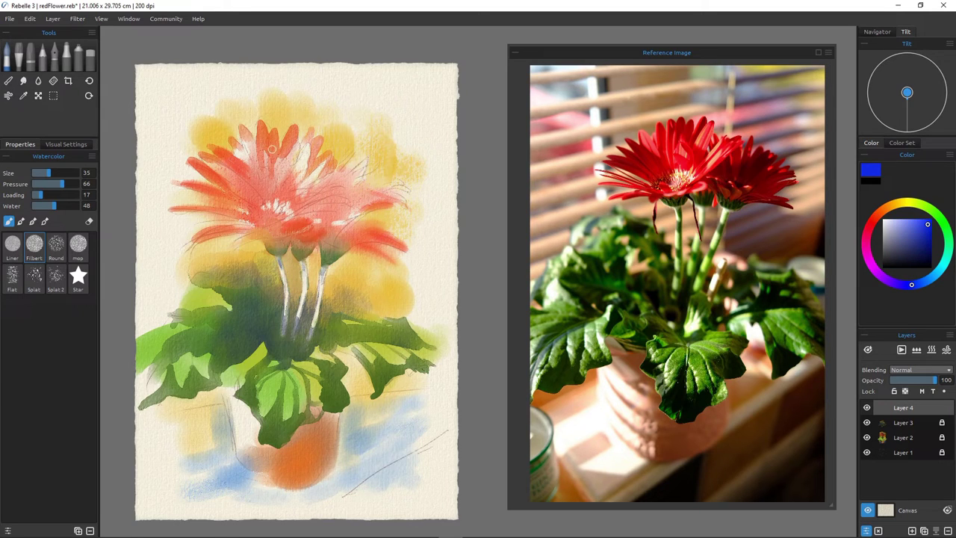
drag(276, 159, 273, 167)
click(284, 152)
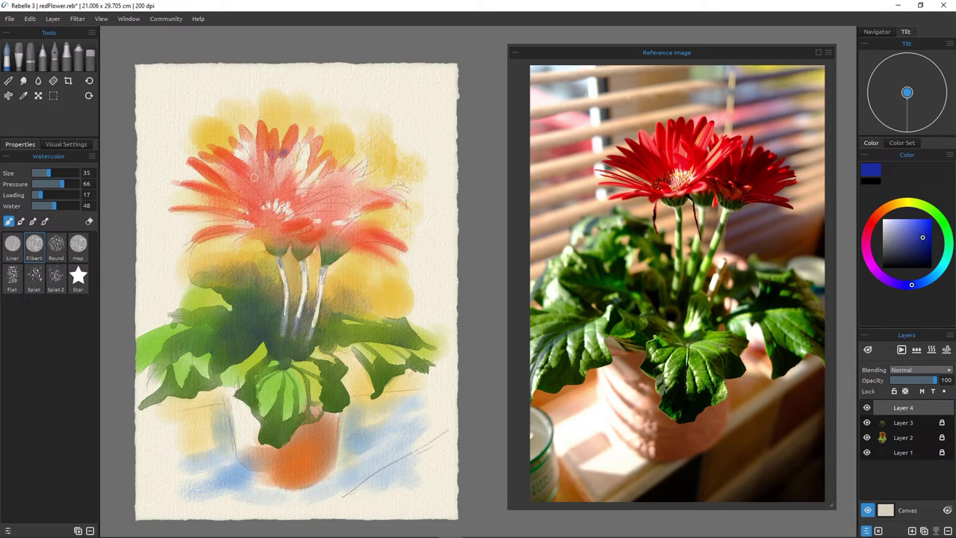
drag(262, 144, 262, 168)
mouse_move(210, 148)
mouse_down()
mouse_move(263, 183)
mouse_move(192, 169)
mouse_move(191, 162)
mouse_move(221, 182)
mouse_move(189, 159)
mouse_move(215, 179)
mouse_up()
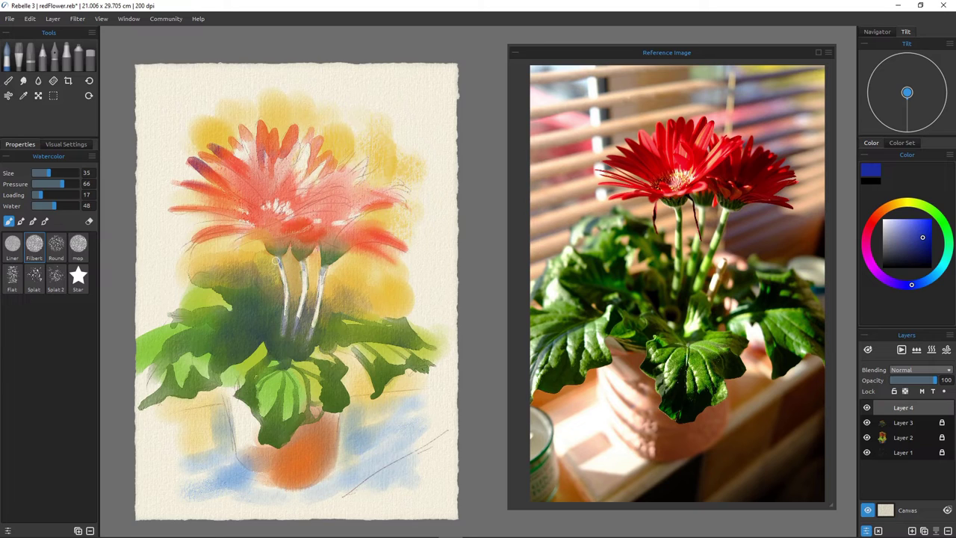
Add blue shadows to the flower bases above the stems and to the upper petals of both flowers.
drag(275, 245, 262, 241)
mouse_move(285, 250)
mouse_down()
mouse_move(306, 265)
mouse_move(312, 244)
mouse_move(298, 255)
mouse_move(330, 260)
mouse_up()
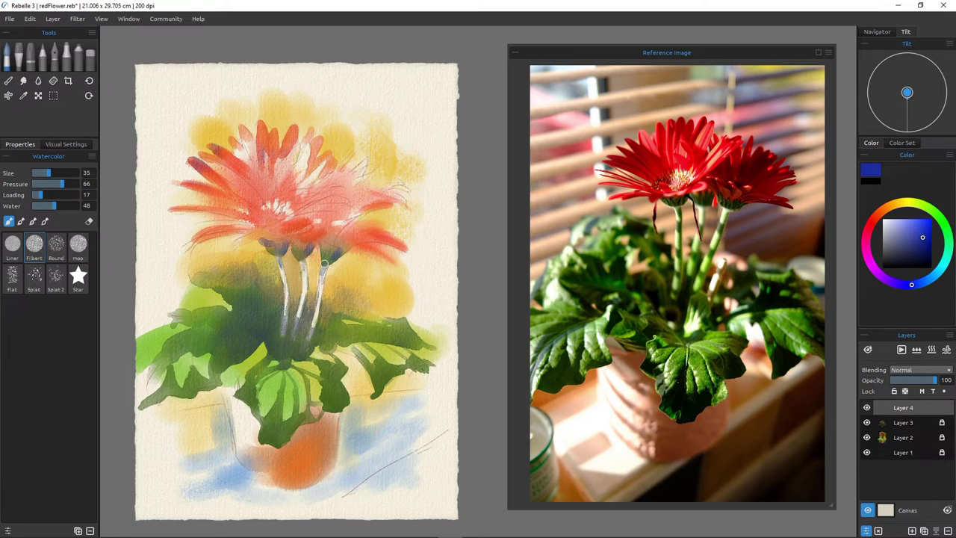
drag(286, 149, 278, 167)
mouse_move(365, 159)
mouse_down()
mouse_move(352, 180)
mouse_move(336, 184)
mouse_up()
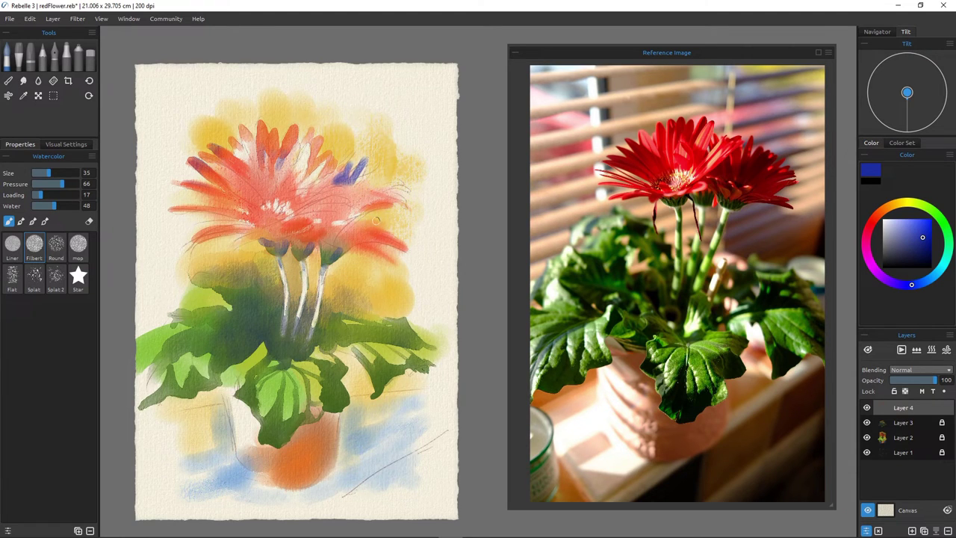
Paint muted red petals over the right flower's centre, top and right side.
click(872, 220)
alt+click(377, 221)
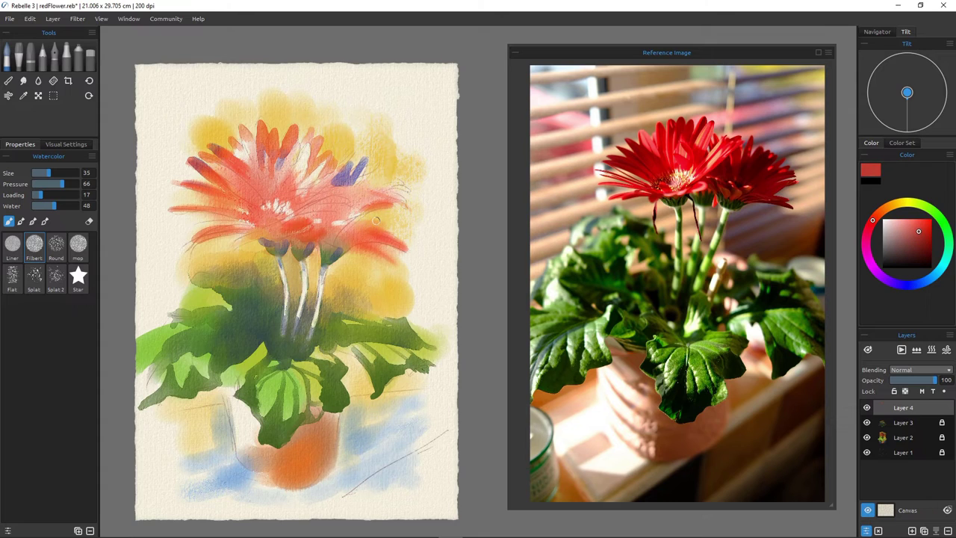
mouse_move(360, 166)
mouse_down()
mouse_move(370, 169)
mouse_move(347, 182)
mouse_up()
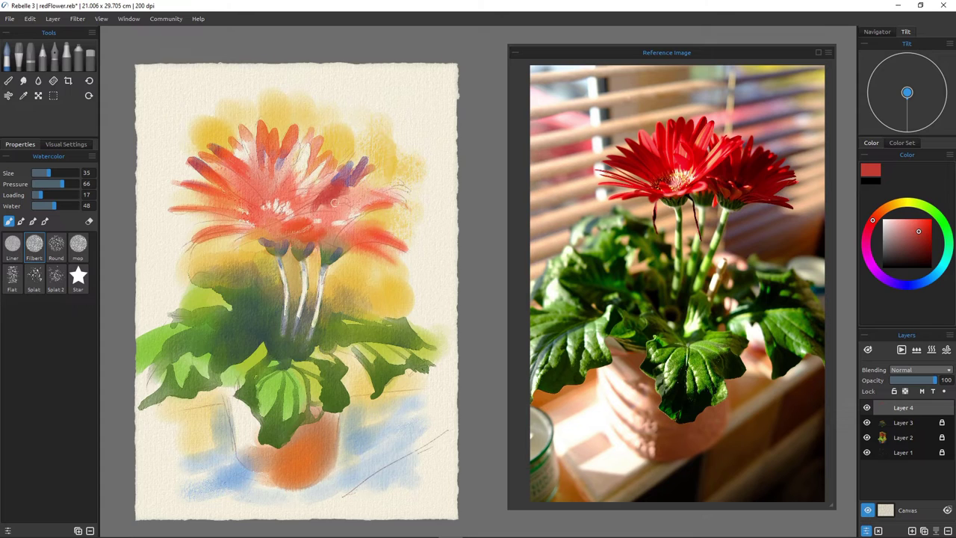
mouse_move(340, 195)
mouse_down()
mouse_move(317, 203)
mouse_move(311, 212)
mouse_move(318, 202)
mouse_move(307, 214)
mouse_move(341, 223)
mouse_move(313, 213)
mouse_move(344, 211)
mouse_move(345, 178)
mouse_move(309, 220)
mouse_move(378, 163)
mouse_move(356, 260)
mouse_move(375, 149)
mouse_move(362, 219)
mouse_move(408, 209)
mouse_move(362, 221)
mouse_up()
mouse_move(404, 197)
mouse_down()
mouse_move(359, 215)
mouse_move(362, 224)
mouse_up()
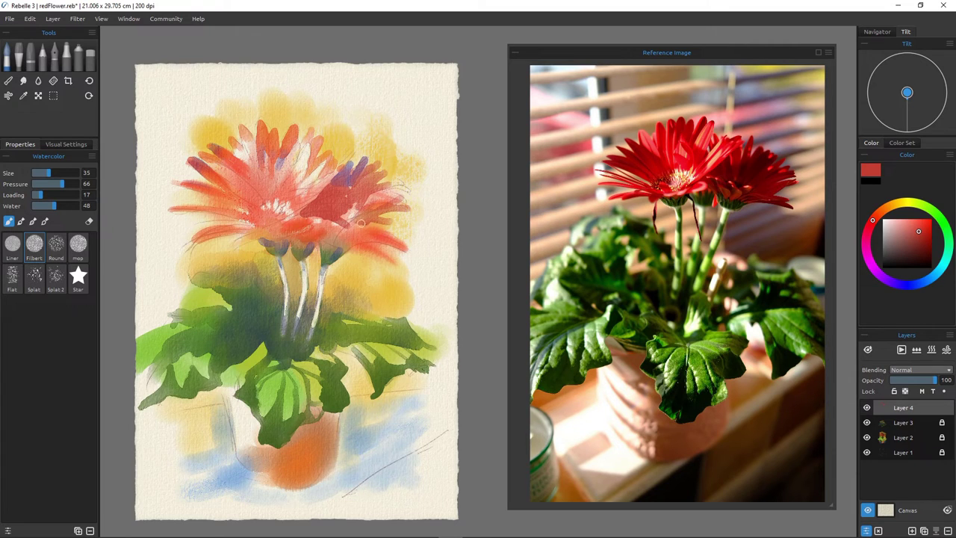
drag(362, 224, 346, 218)
Set the brush size to 30 and paint muted red petals on the right flower's lower-right side.
key(bracketleft)
key(bracketleft)
key(bracketleft)
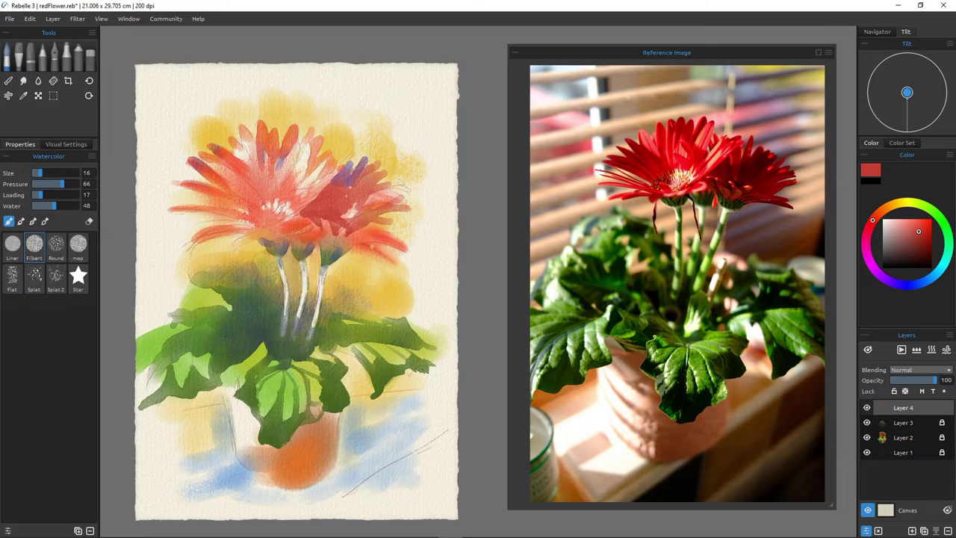
key(bracketright)
key(bracketright)
drag(383, 257, 358, 246)
drag(397, 224, 369, 222)
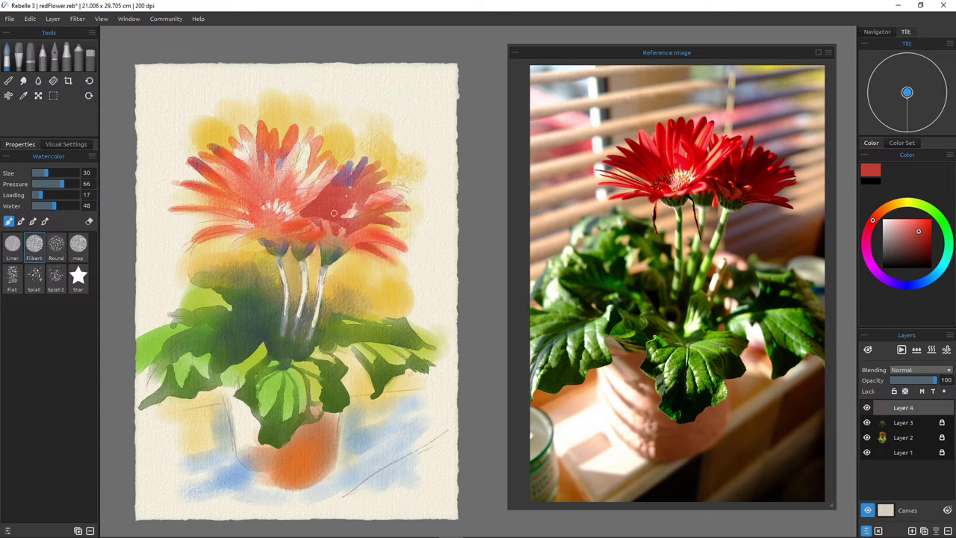
Shade the right flower's left edge and upper petals with dark violet-blue.
click(901, 284)
click(920, 247)
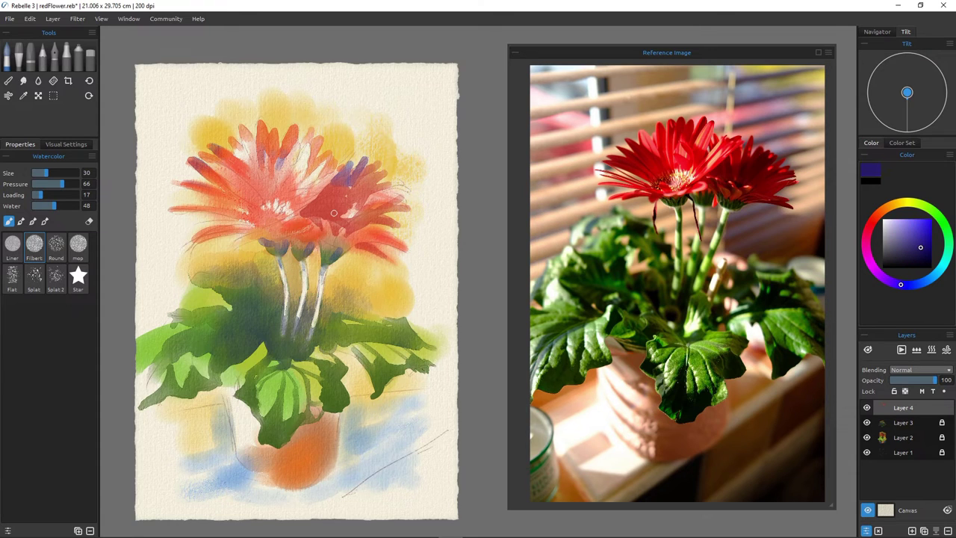
mouse_move(324, 211)
mouse_down()
mouse_move(305, 209)
mouse_move(326, 206)
mouse_up()
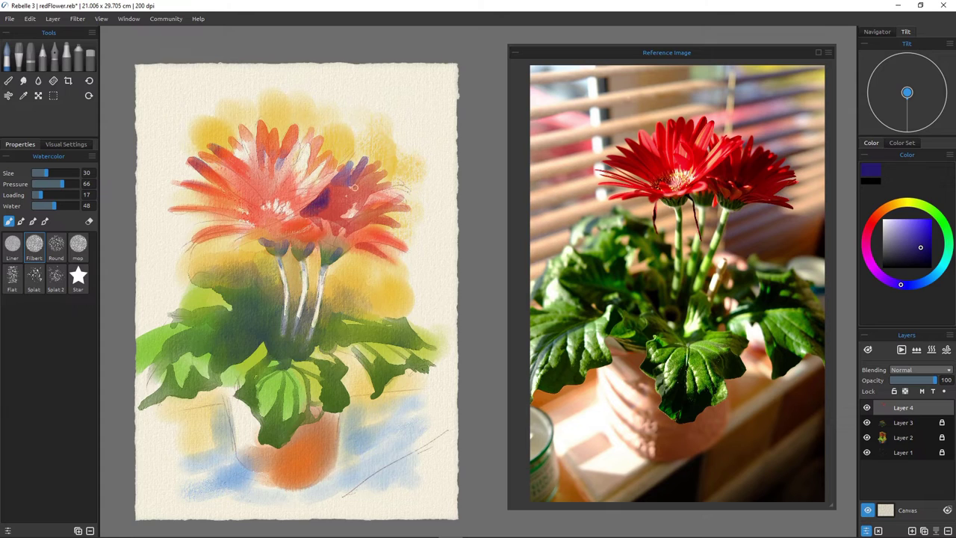
drag(363, 163, 339, 205)
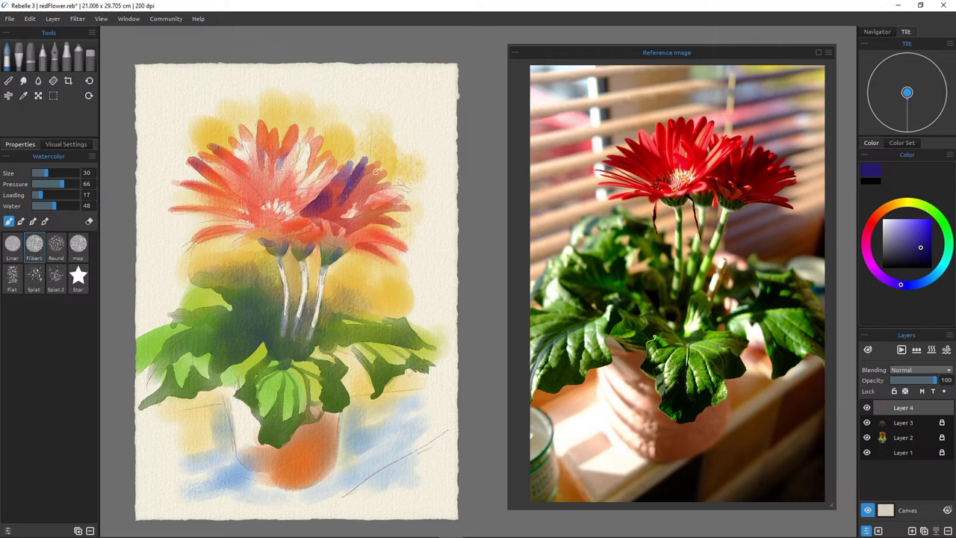
mouse_move(380, 172)
mouse_down()
mouse_move(342, 205)
mouse_move(334, 190)
mouse_up()
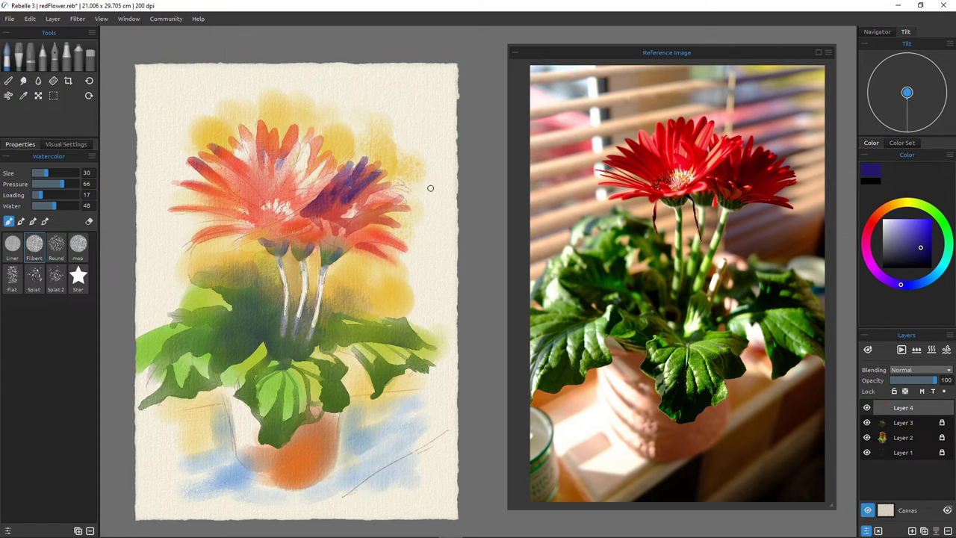
Deepen the shadow around the right flower's centre with a darker, duller navy blue.
click(918, 255)
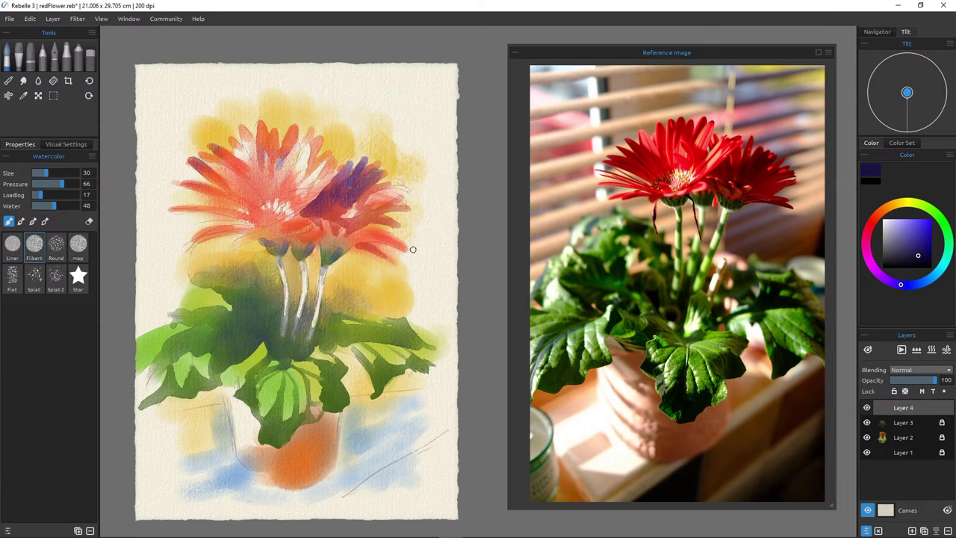
click(908, 256)
drag(339, 203, 333, 220)
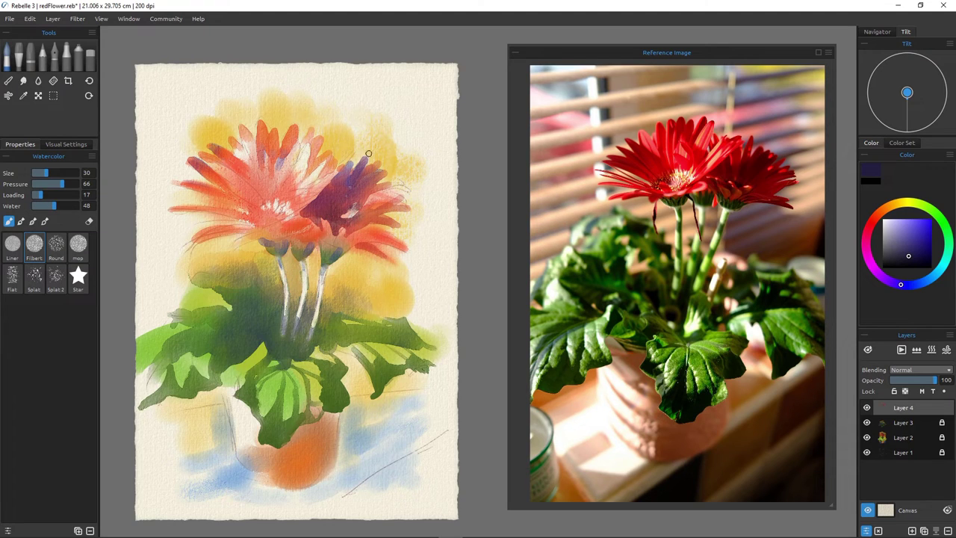
Paint narrow navy shadows on the left flower's upper petals using the Liner brush at size 18.
key(bracketleft)
click(12, 245)
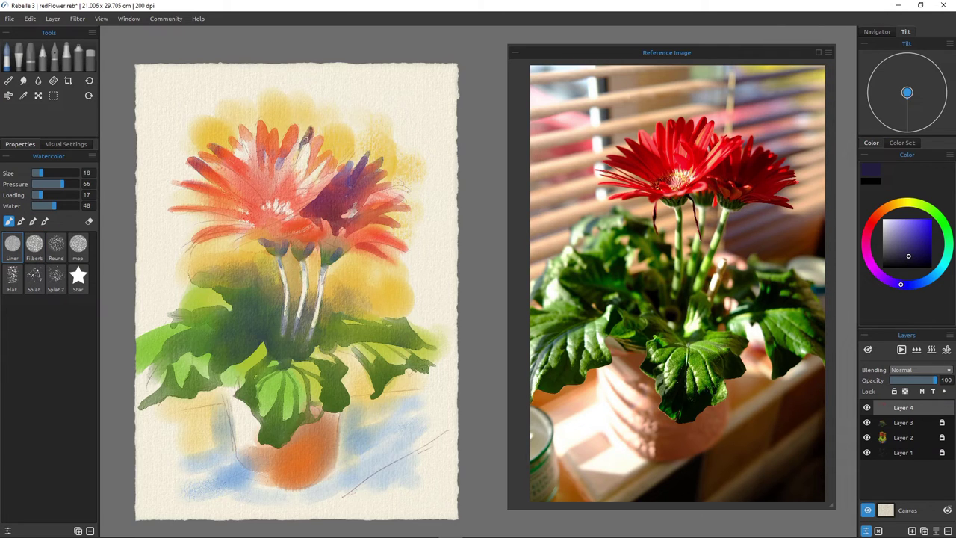
drag(302, 143, 290, 168)
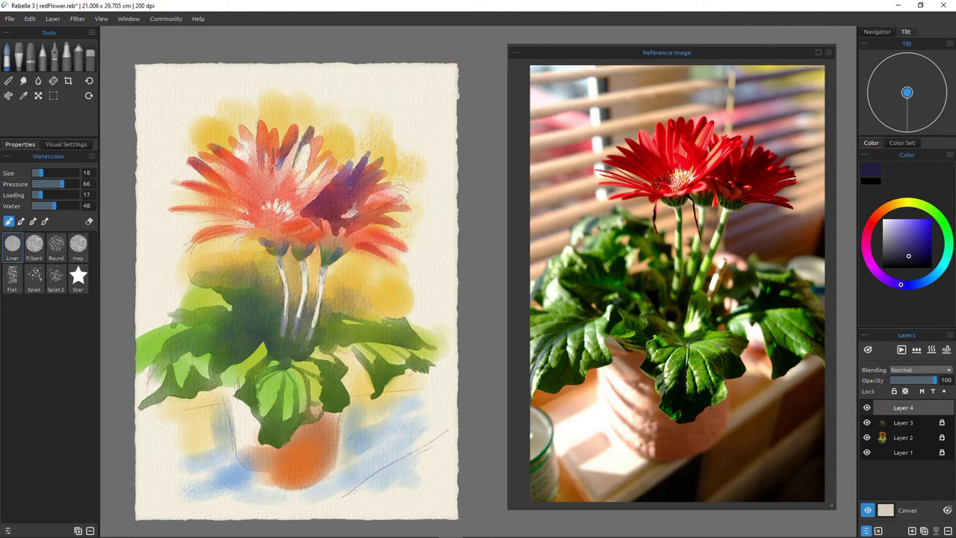
drag(273, 171, 269, 151)
drag(259, 187, 300, 196)
drag(204, 175, 457, 302)
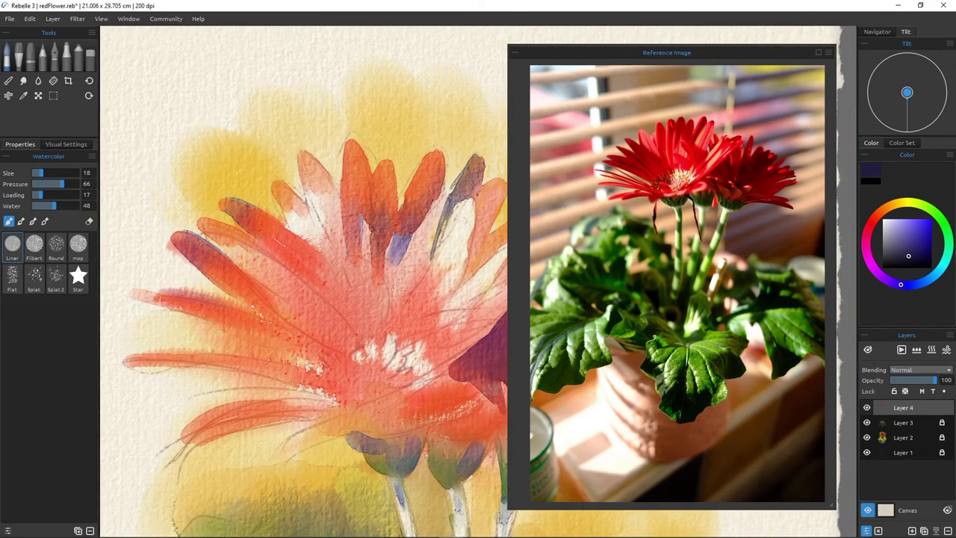
mouse_move(304, 161)
mouse_down()
mouse_move(321, 217)
mouse_move(309, 167)
mouse_move(318, 189)
mouse_up()
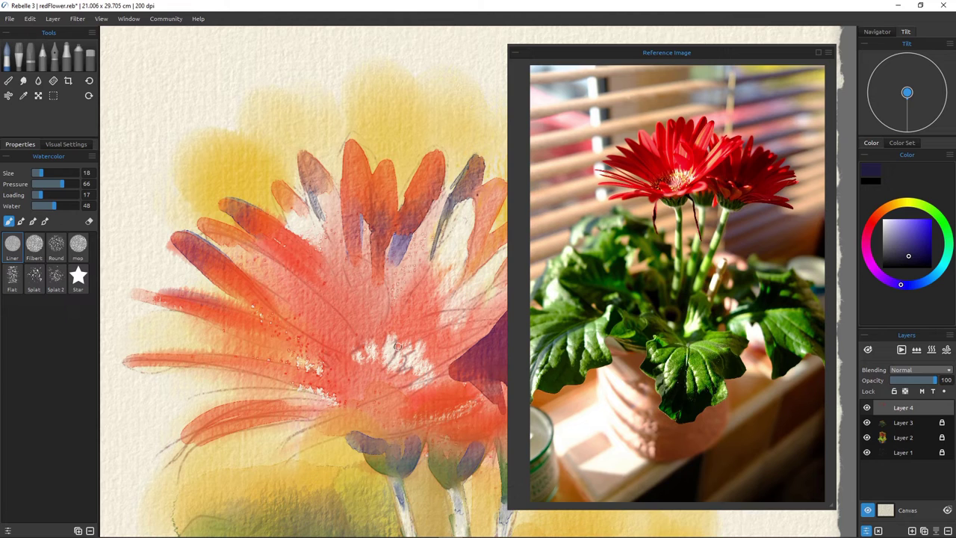
Set the brush's water to 28 and paint a long navy shadow along the left flower's upper-left petal towards its centre.
drag(54, 206, 45, 206)
drag(349, 179, 354, 256)
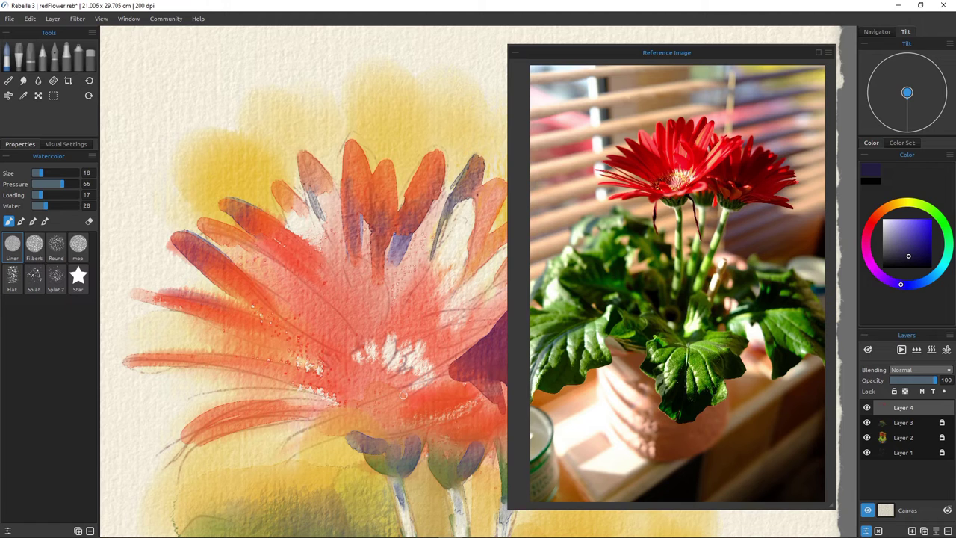
drag(248, 226, 351, 313)
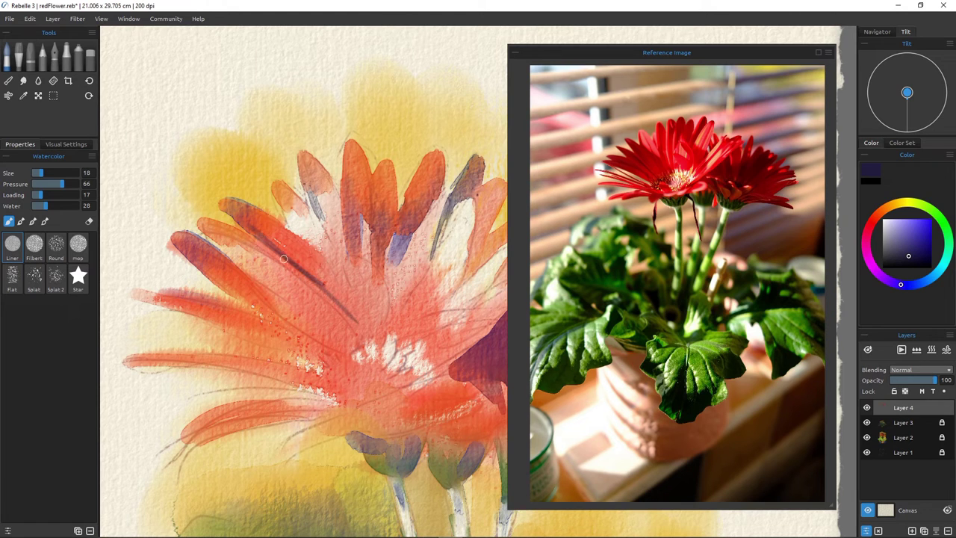
drag(284, 258, 344, 310)
drag(309, 280, 356, 328)
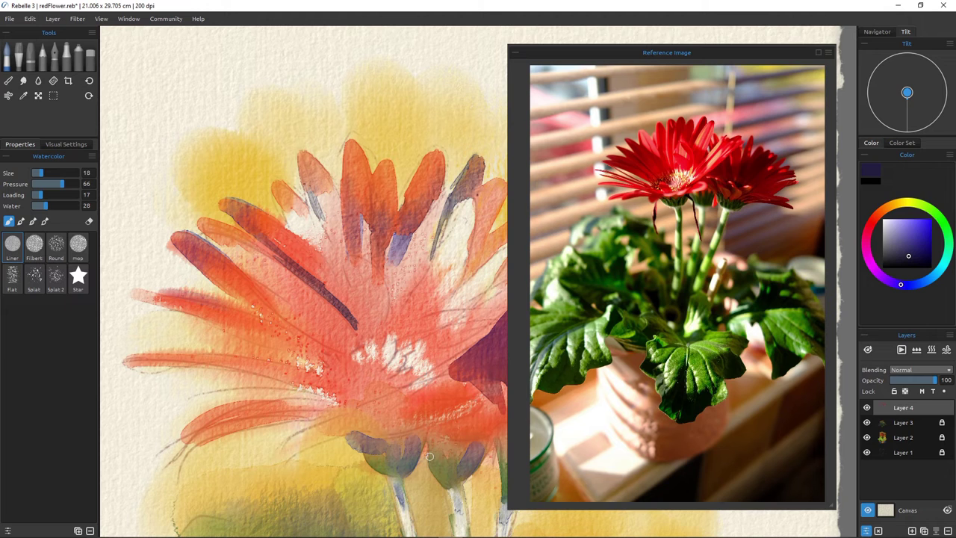
Wet the long navy petal shadow with the Water tool at size 25 and soften its edges.
key(n)
key(v)
key(w)
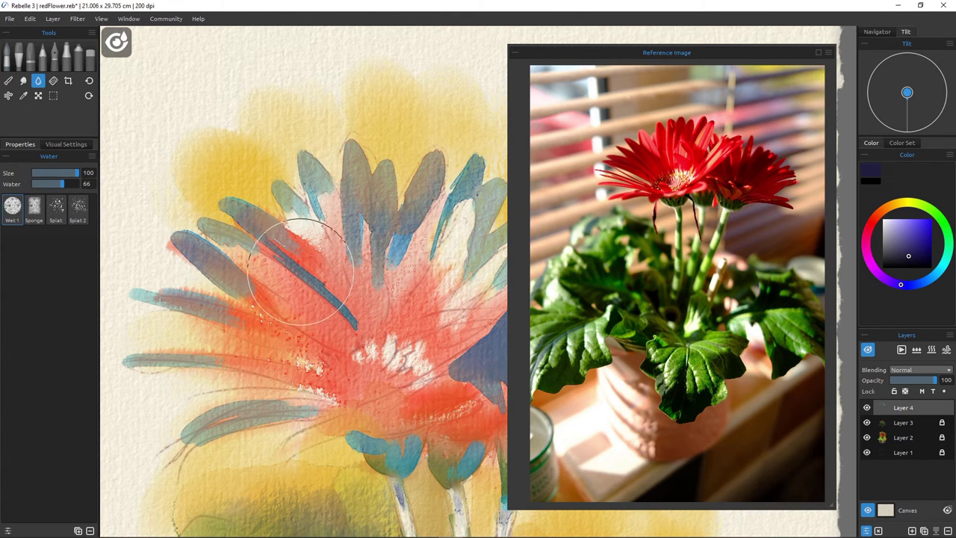
key(bracketleft)
key(bracketleft)
key(bracketleft)
key(bracketleft)
key(bracketleft)
key(bracketleft)
key(bracketleft)
key(bracketleft)
key(bracketleft)
key(bracketleft)
key(bracketleft)
key(bracketleft)
key(bracketleft)
key(bracketleft)
key(bracketleft)
key(bracketleft)
key(bracketright)
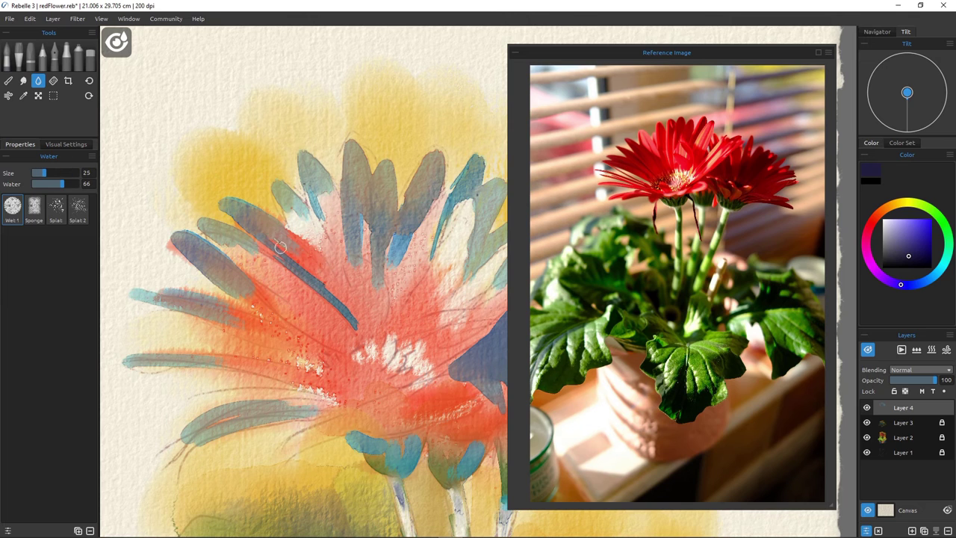
mouse_move(272, 240)
mouse_down()
mouse_move(362, 324)
mouse_move(267, 235)
mouse_move(358, 315)
mouse_up()
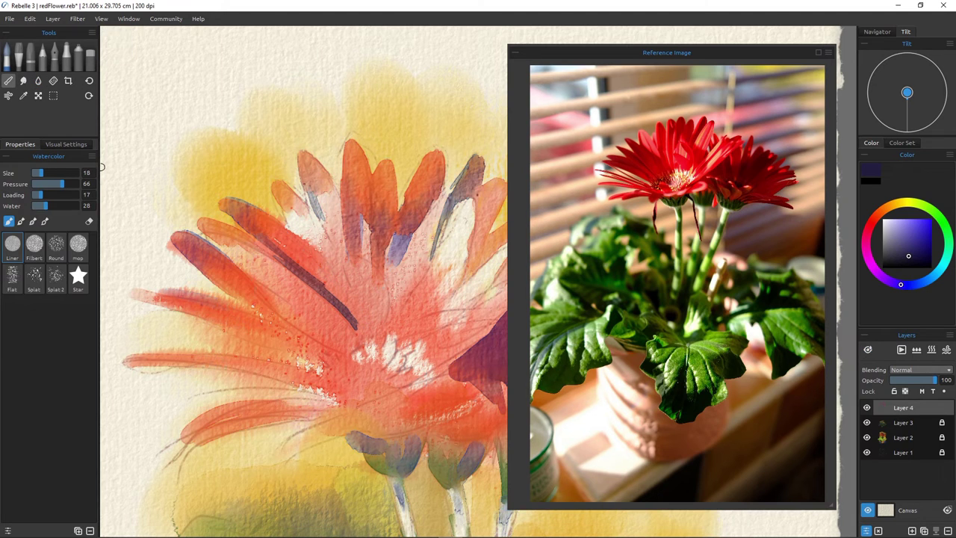
click(8, 95)
key(b)
drag(269, 240, 354, 317)
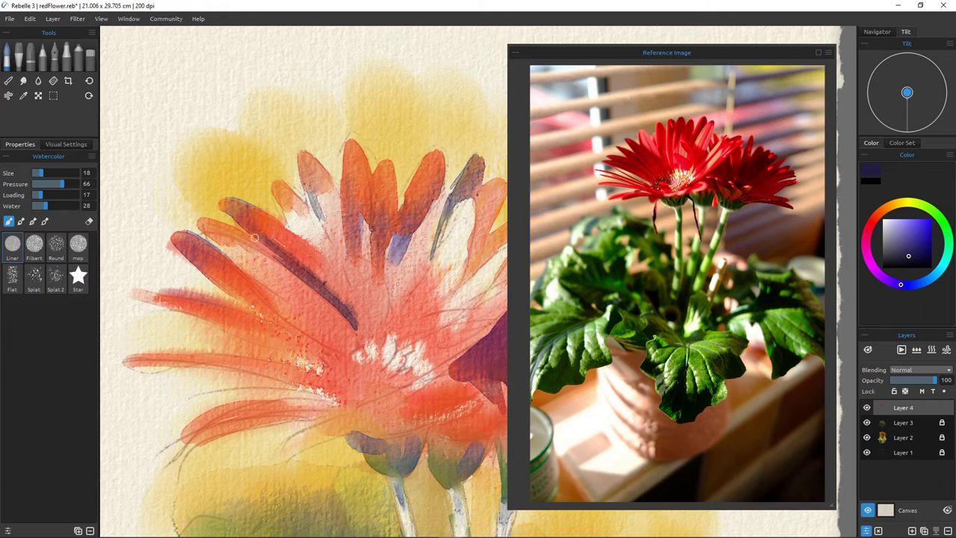
Paint navy shadows along the edges of the left flower's two upper-left petals with the Liner brush.
drag(225, 211, 259, 240)
drag(183, 236, 247, 276)
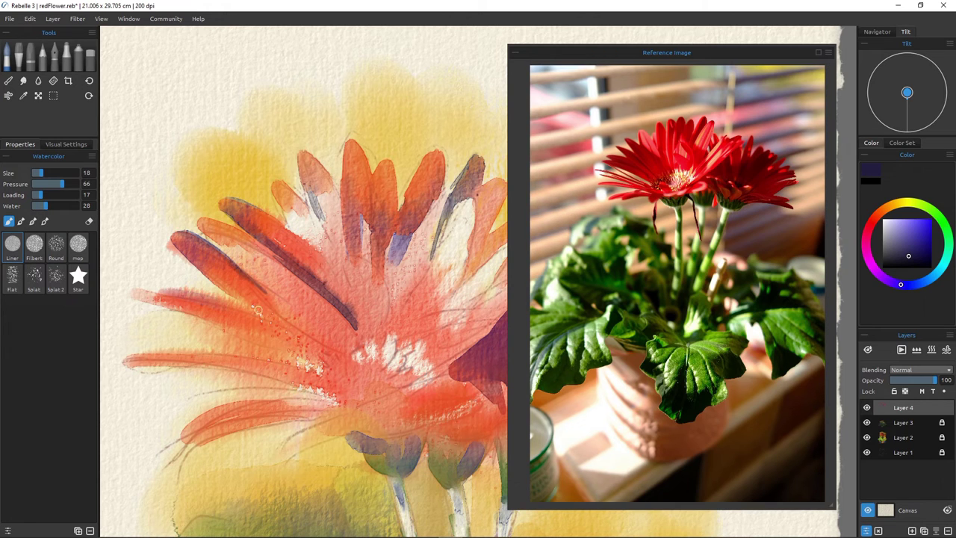
drag(248, 282, 333, 345)
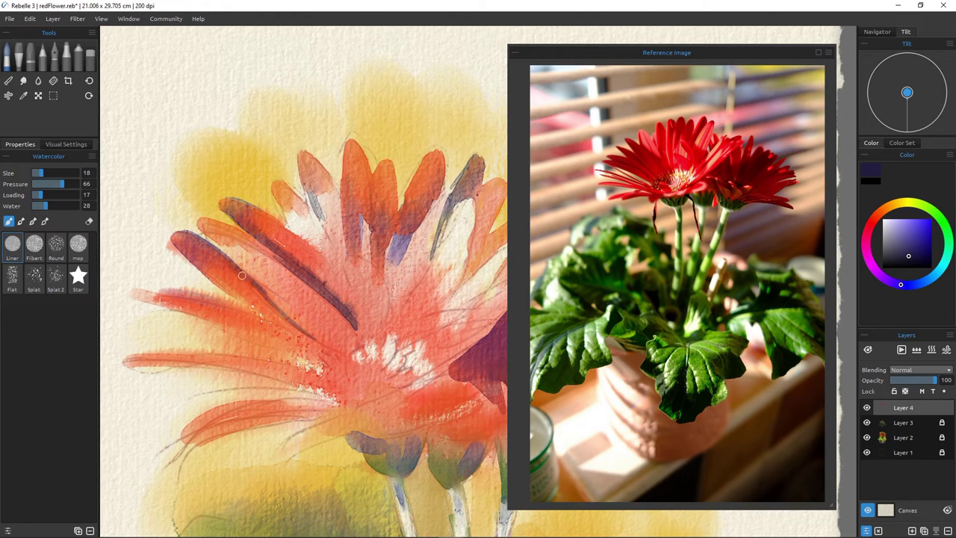
mouse_move(243, 276)
mouse_down()
mouse_move(320, 345)
mouse_move(257, 308)
mouse_up()
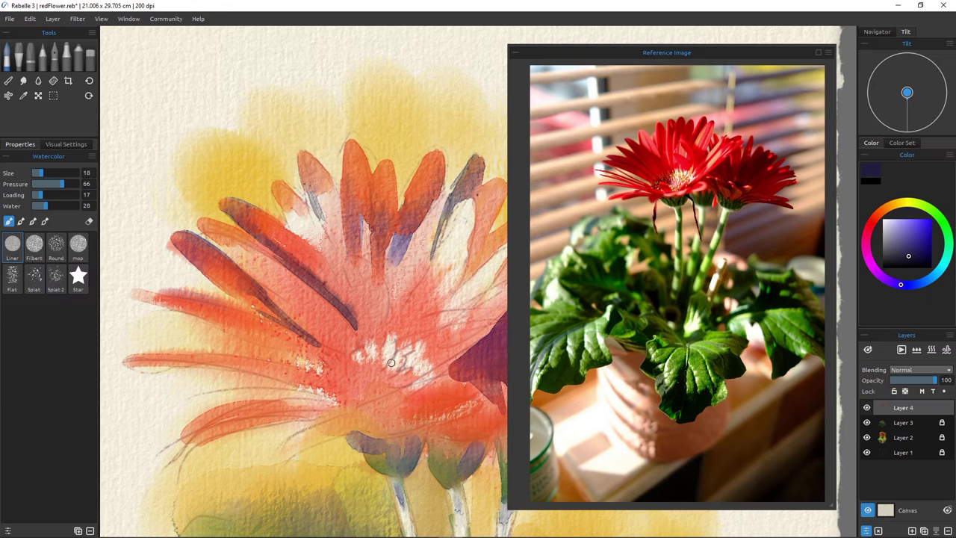
Paint bright red strokes around the upper edge of the left flower's white centre.
click(872, 221)
click(928, 221)
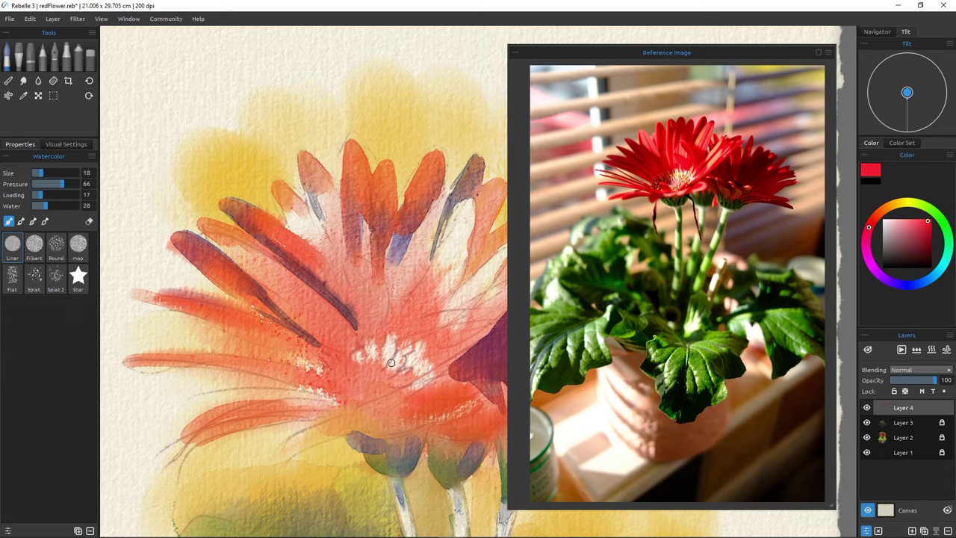
mouse_move(382, 322)
mouse_down()
mouse_move(360, 317)
mouse_move(377, 326)
mouse_move(382, 316)
mouse_move(369, 336)
mouse_move(358, 326)
mouse_move(362, 339)
mouse_move(357, 326)
mouse_move(353, 341)
mouse_move(356, 305)
mouse_move(364, 336)
mouse_move(381, 346)
mouse_move(379, 318)
mouse_move(387, 331)
mouse_move(387, 304)
mouse_up()
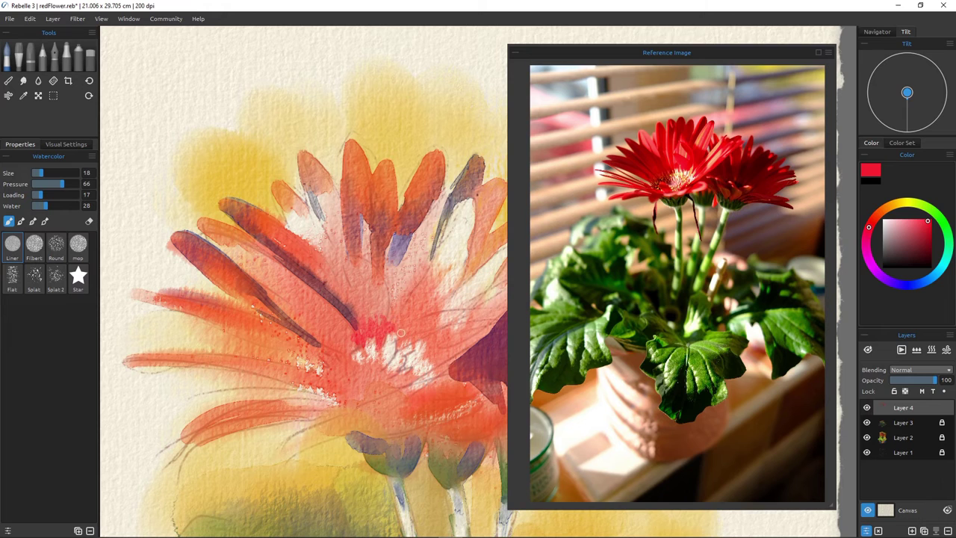
mouse_move(395, 315)
mouse_down()
mouse_move(402, 338)
mouse_move(412, 320)
mouse_move(410, 329)
mouse_move(426, 334)
mouse_move(435, 324)
mouse_move(409, 334)
mouse_move(408, 344)
mouse_up()
Set the brush's water to 61 and soften the bright red around the centre with the Soft Blend brush at size 16.
click(61, 206)
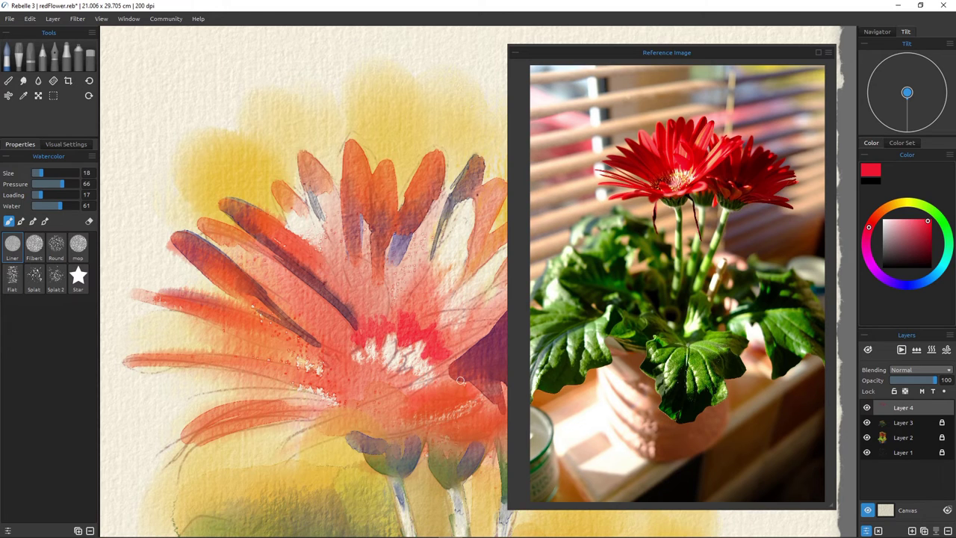
key(n)
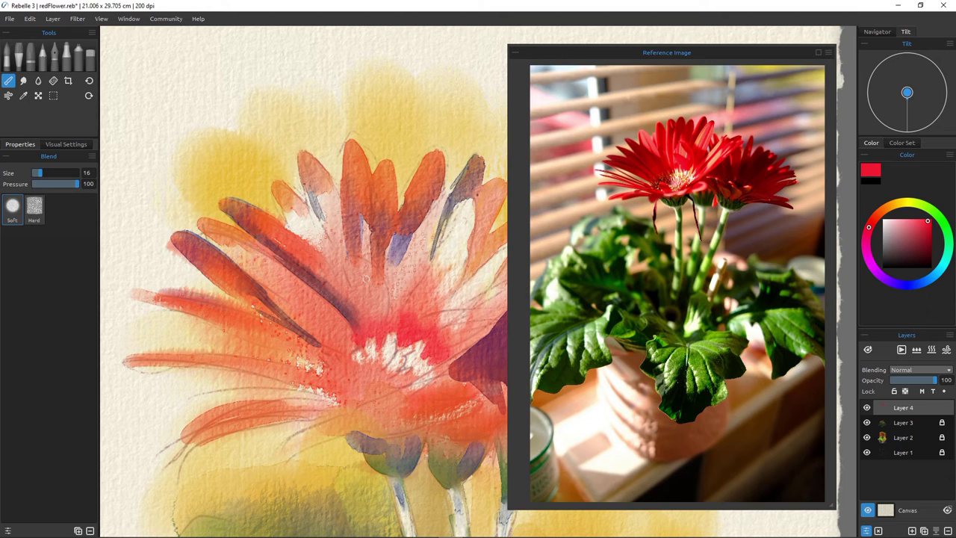
key(w)
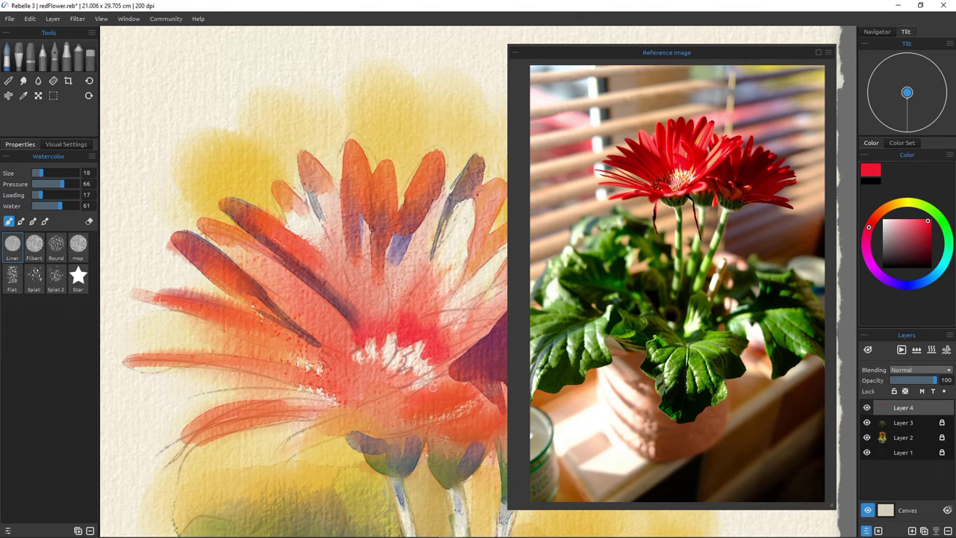
Paint bright red strokes below the left flower's white centre and along its long, thin petals on the left and lower left.
mouse_move(442, 386)
mouse_down()
mouse_move(464, 391)
mouse_move(426, 386)
mouse_move(411, 400)
mouse_move(451, 389)
mouse_move(355, 411)
mouse_move(387, 398)
mouse_move(368, 403)
mouse_move(396, 399)
mouse_move(362, 415)
mouse_move(391, 405)
mouse_move(349, 407)
mouse_move(359, 400)
mouse_move(294, 380)
mouse_move(315, 404)
mouse_move(300, 403)
mouse_move(324, 404)
mouse_move(214, 423)
mouse_up()
mouse_move(320, 405)
mouse_down()
mouse_move(266, 403)
mouse_move(218, 422)
mouse_move(322, 402)
mouse_move(288, 401)
mouse_move(335, 401)
mouse_move(233, 369)
mouse_up()
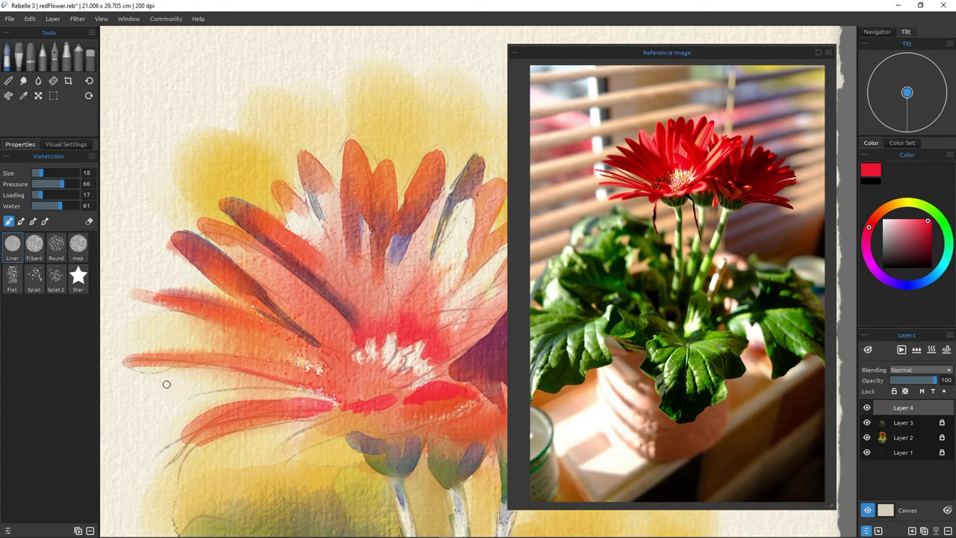
drag(137, 360, 292, 384)
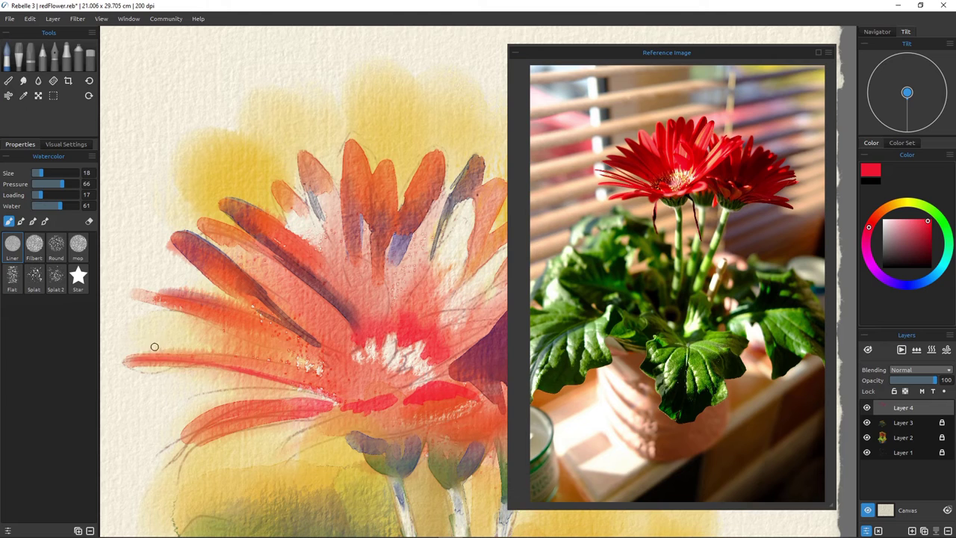
drag(132, 334, 330, 390)
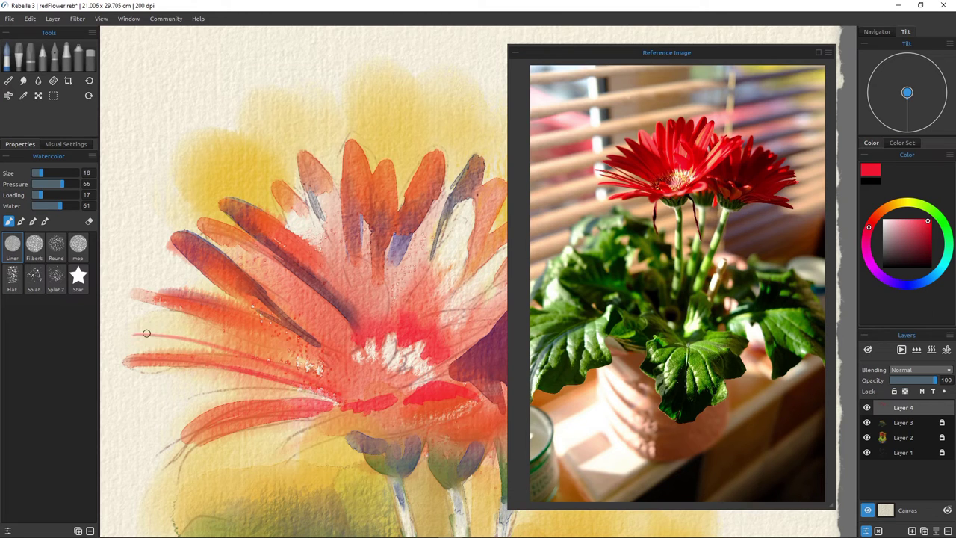
drag(156, 320, 341, 377)
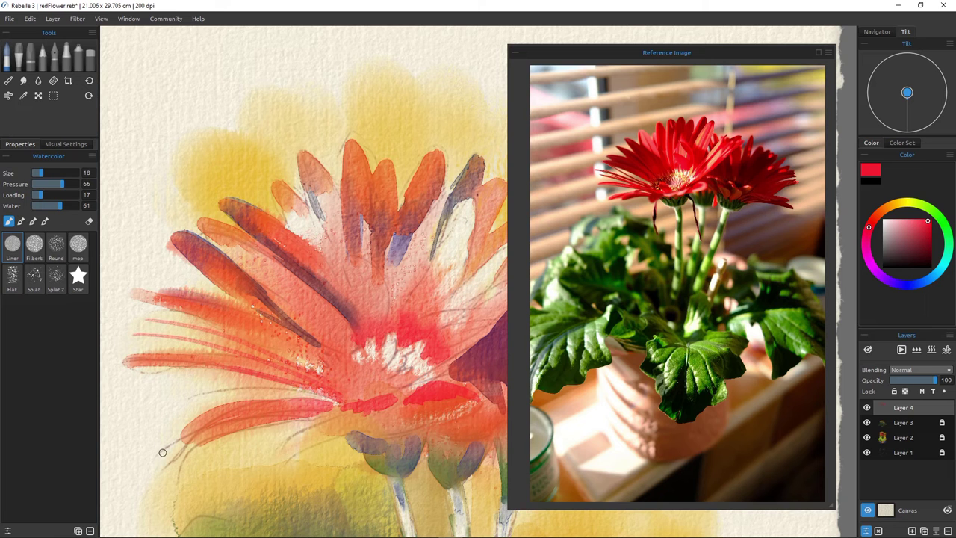
Pick dark blue and paint shadow accents along the lower edge of the left flower's white centre with the Liner brush.
scroll(281, 410, down, 5)
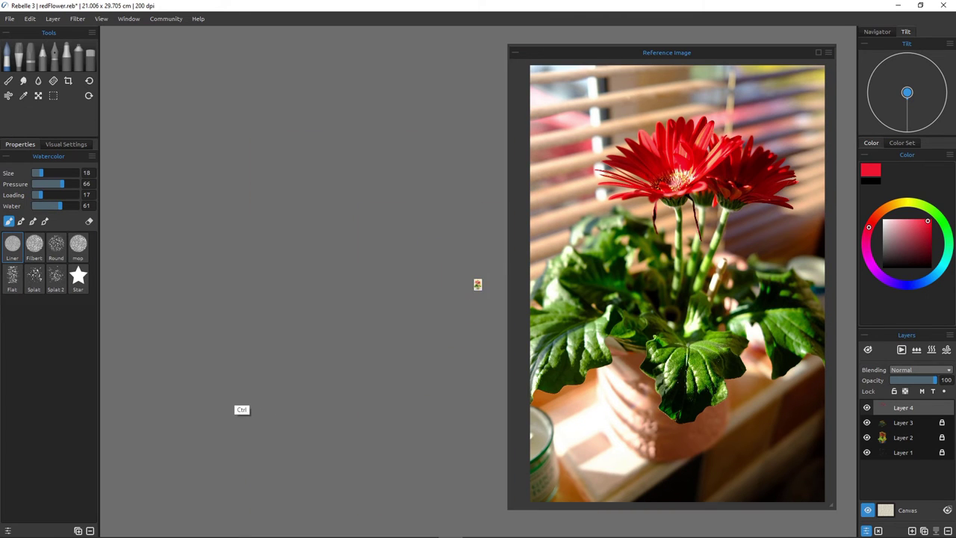
drag(281, 410, 314, 404)
mouse_move(442, 475)
mouse_down()
mouse_move(266, 328)
mouse_move(257, 333)
mouse_up()
scroll(257, 333, up, 3)
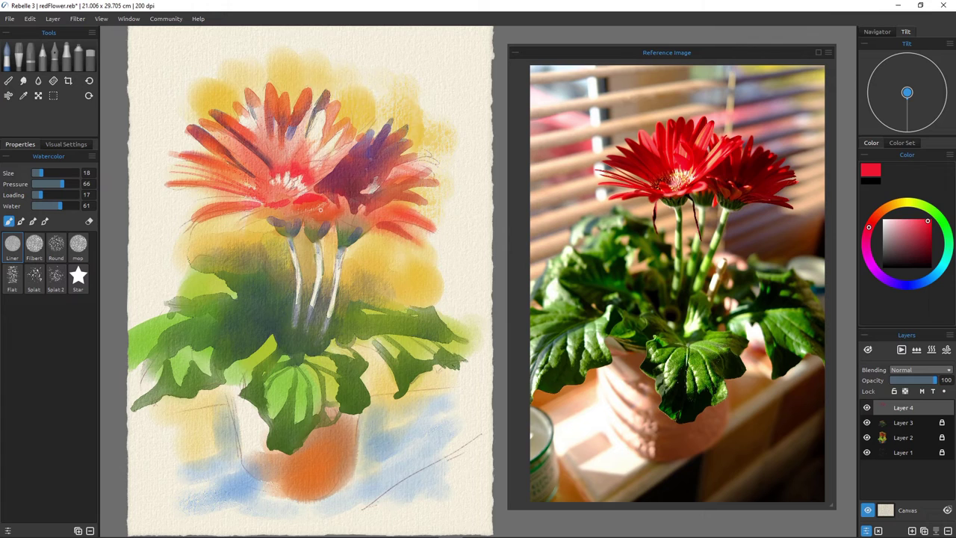
click(917, 283)
click(910, 246)
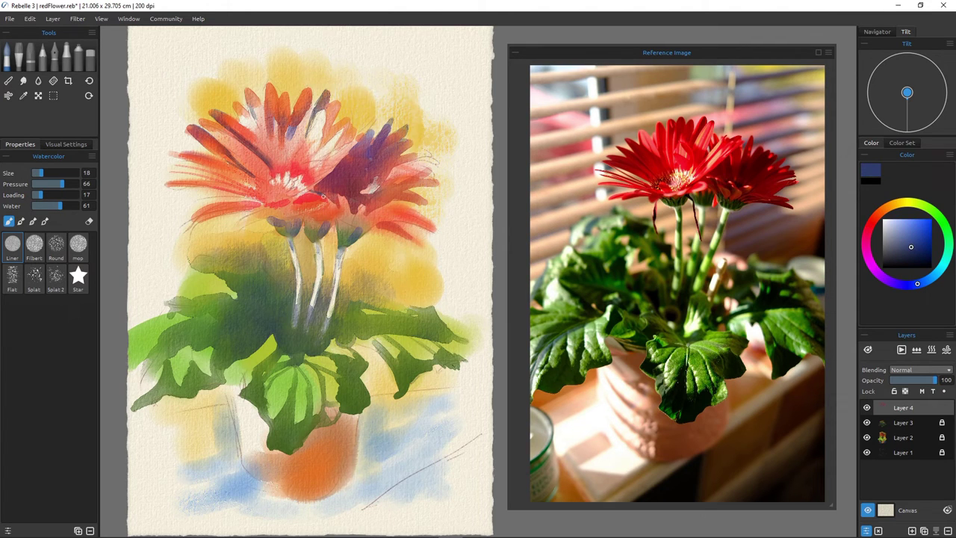
mouse_move(312, 193)
mouse_down()
mouse_move(255, 166)
mouse_move(314, 196)
mouse_up()
mouse_move(290, 198)
mouse_down()
mouse_move(266, 201)
mouse_move(265, 189)
mouse_move(264, 201)
mouse_up()
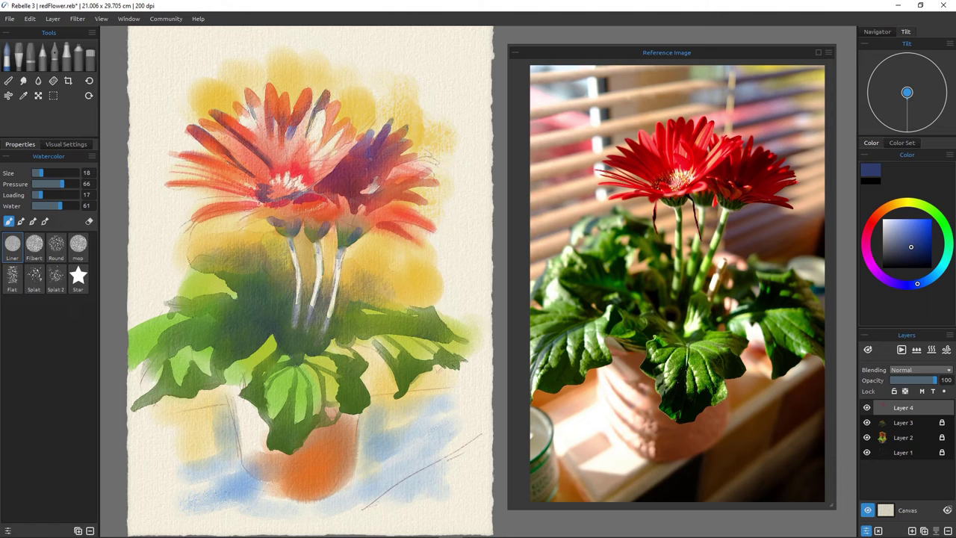
Paint thin dark blue shadows between the left flower's left-hand petals and beneath its lower-left petal.
drag(256, 201, 186, 183)
drag(255, 195, 210, 173)
mouse_move(257, 208)
mouse_down()
mouse_move(212, 212)
mouse_move(262, 217)
mouse_move(234, 224)
mouse_up()
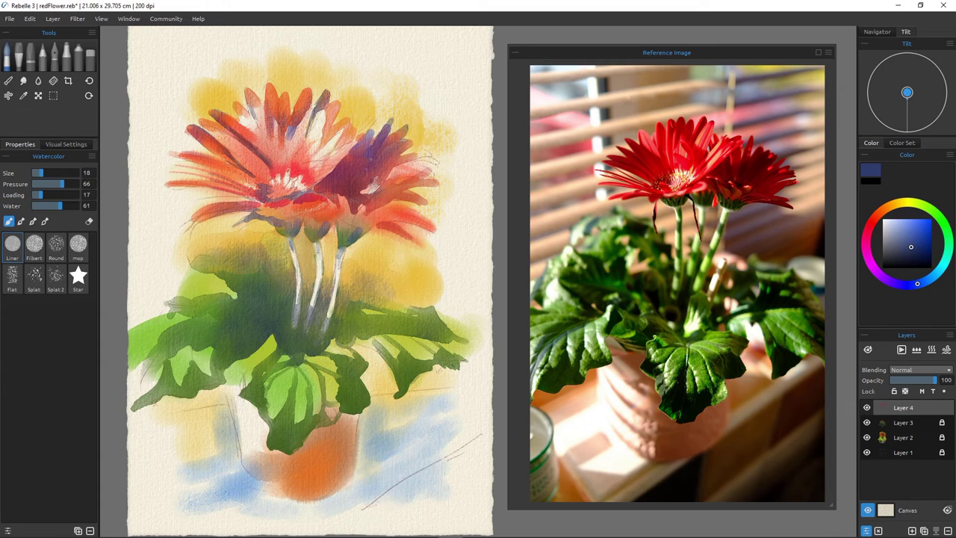
Shade the three white flower stems with dark blue strokes along their length.
drag(290, 235, 298, 313)
mouse_move(311, 236)
mouse_down()
mouse_move(320, 258)
mouse_move(314, 302)
mouse_up()
drag(345, 240, 327, 329)
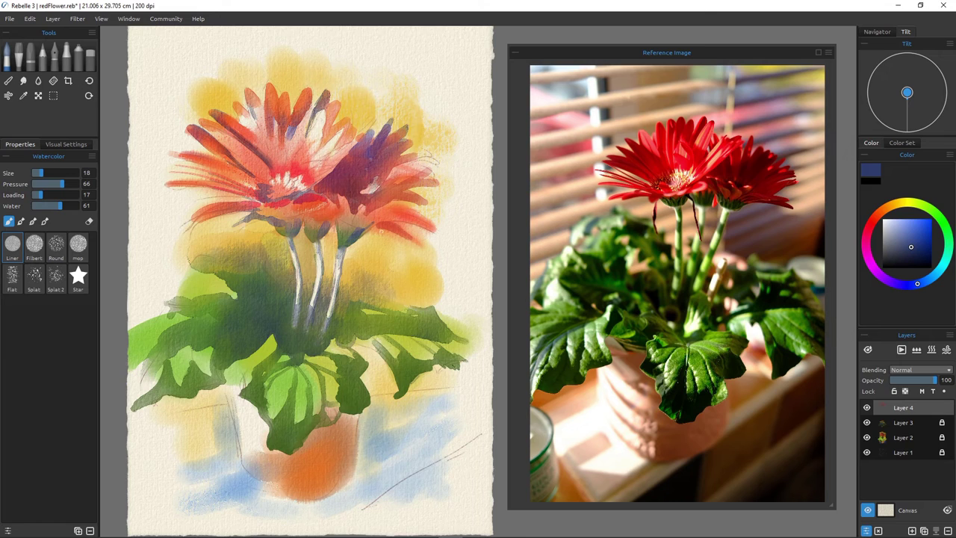
Paint a dark blue accent under the right flower's head, and add violet shadows beneath its lower petals.
drag(371, 224, 361, 233)
click(893, 282)
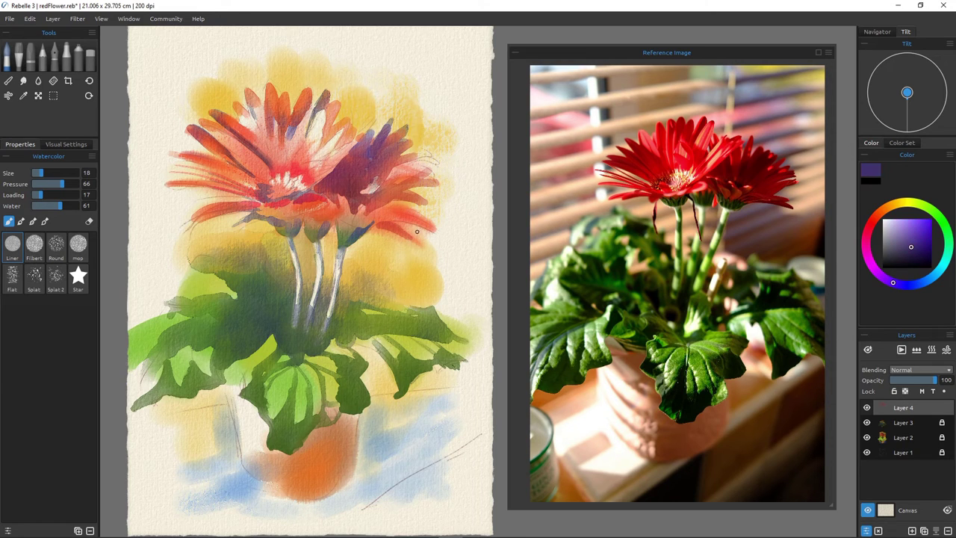
mouse_move(373, 225)
mouse_down()
mouse_move(398, 230)
mouse_move(385, 225)
mouse_up()
mouse_move(383, 227)
mouse_down()
mouse_move(406, 236)
mouse_move(386, 223)
mouse_move(416, 243)
mouse_move(364, 229)
mouse_up()
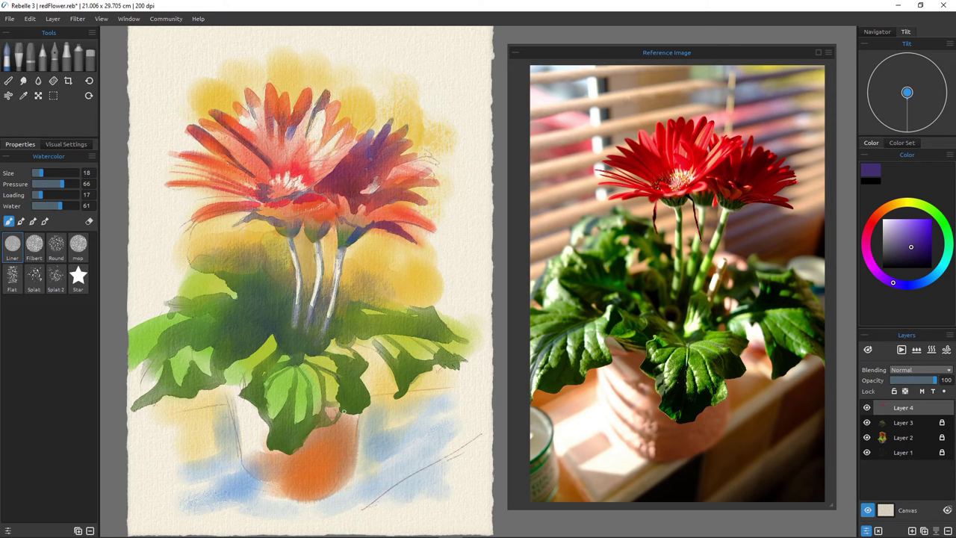
Set the Liner brush size to 45 and paint violet shadows along the upper right leaf and the small leaf beside the pot.
key(bracketright)
key(bracketright)
key(bracketright)
key(bracketright)
key(bracketright)
key(bracketright)
key(bracketright)
key(bracketright)
key(bracketright)
key(bracketright)
key(bracketleft)
key(bracketleft)
key(bracketleft)
key(bracketleft)
key(bracketleft)
drag(361, 395, 351, 410)
mouse_move(404, 330)
mouse_down()
mouse_move(352, 335)
mouse_move(323, 355)
mouse_up()
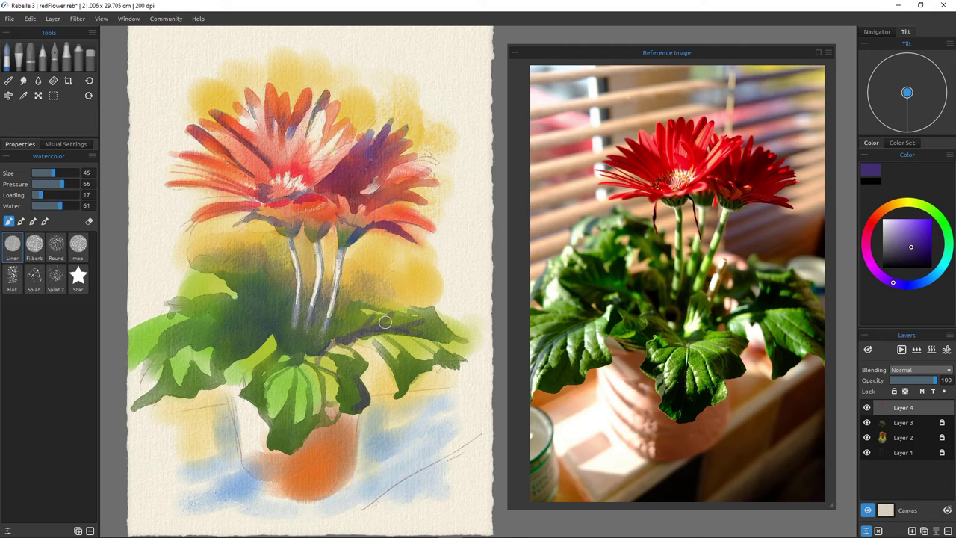
mouse_move(431, 309)
mouse_down()
mouse_move(408, 310)
mouse_move(451, 328)
mouse_up()
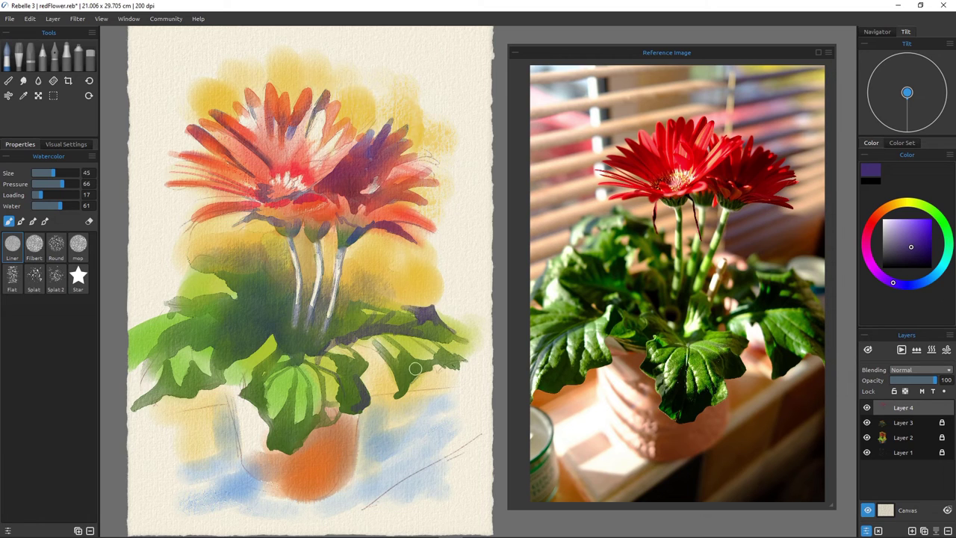
Paint violet shadows along the veins and jagged edge of the lower right leaf and on the small leaf's tip.
mouse_move(399, 390)
mouse_down()
mouse_move(396, 368)
mouse_move(401, 386)
mouse_move(398, 376)
mouse_move(417, 364)
mouse_move(402, 370)
mouse_move(371, 344)
mouse_move(391, 332)
mouse_move(370, 335)
mouse_move(393, 307)
mouse_move(396, 375)
mouse_move(382, 366)
mouse_move(387, 339)
mouse_move(401, 378)
mouse_up()
drag(372, 347, 396, 377)
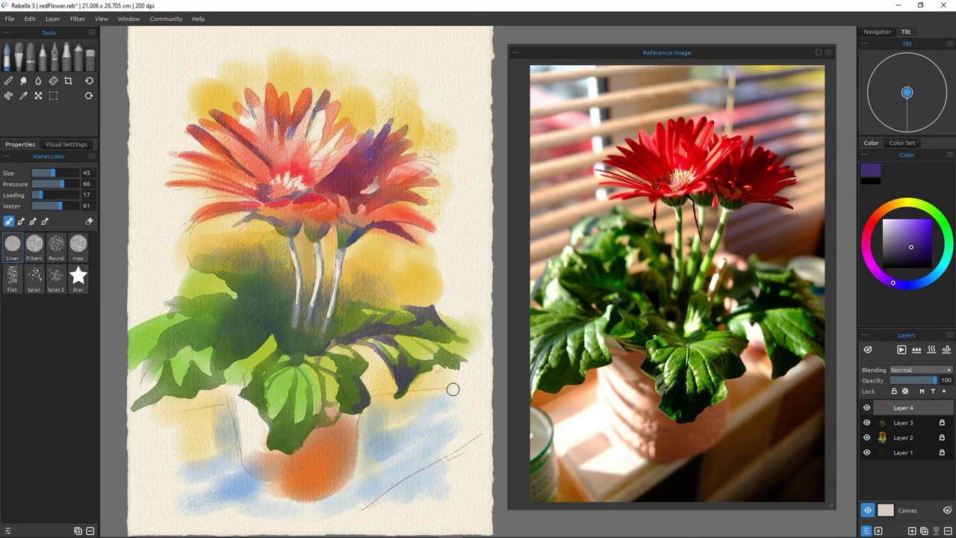
mouse_move(443, 360)
mouse_down()
mouse_move(439, 386)
mouse_move(433, 367)
mouse_move(447, 368)
mouse_move(424, 366)
mouse_move(447, 366)
mouse_move(418, 374)
mouse_up()
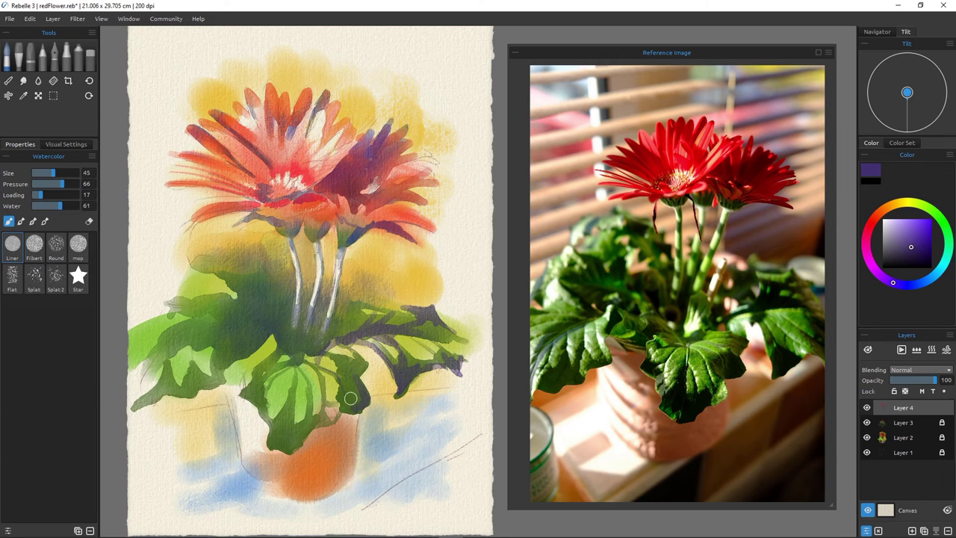
drag(352, 395, 359, 388)
Paint violet shadows over the lower part of the front leaf hanging over the pot, using the Liner brush at size 45.
click(8, 81)
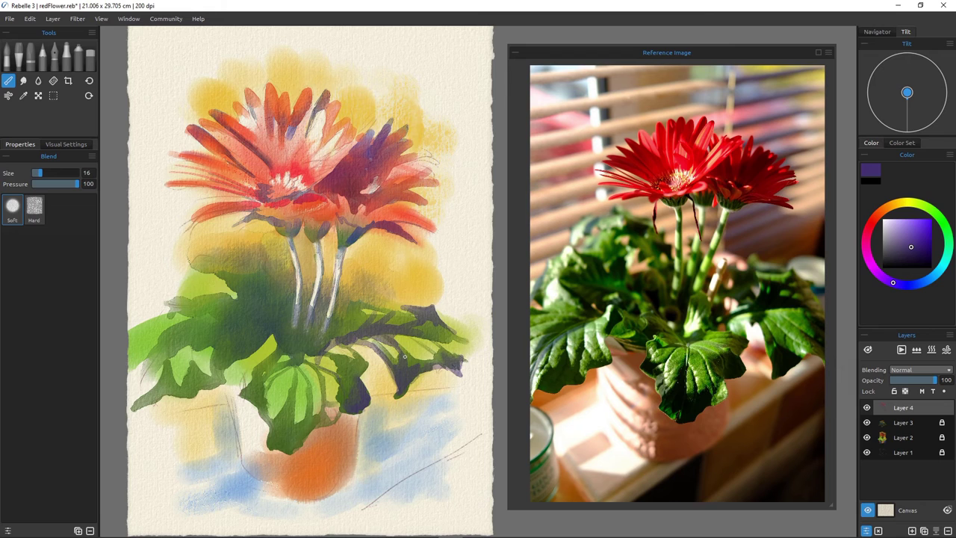
key(w)
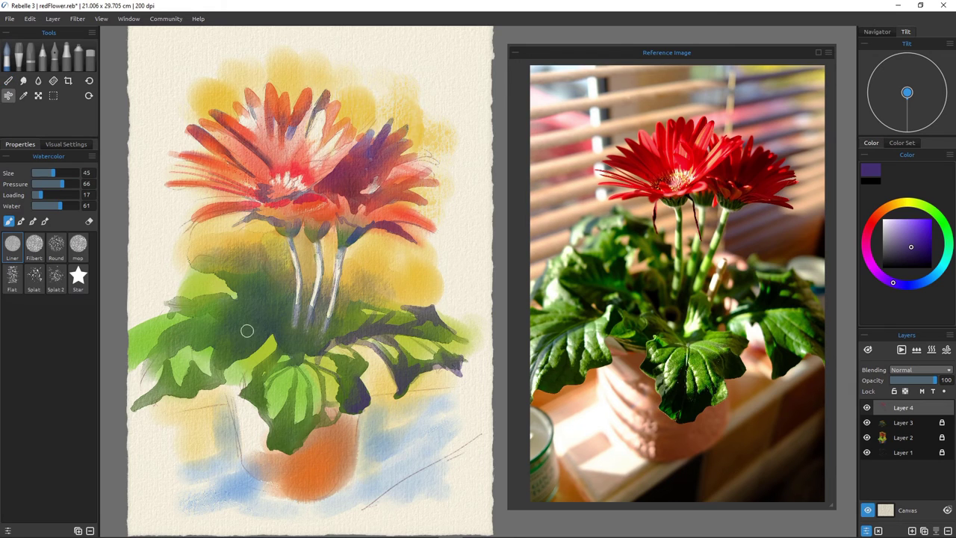
key(bracketleft)
key(bracketleft)
key(bracketleft)
key(bracketleft)
key(bracketleft)
key(bracketright)
key(bracketright)
key(bracketright)
key(bracketright)
key(bracketright)
key(bracketright)
key(bracketright)
key(bracketright)
key(bracketright)
key(bracketright)
key(bracketright)
key(bracketright)
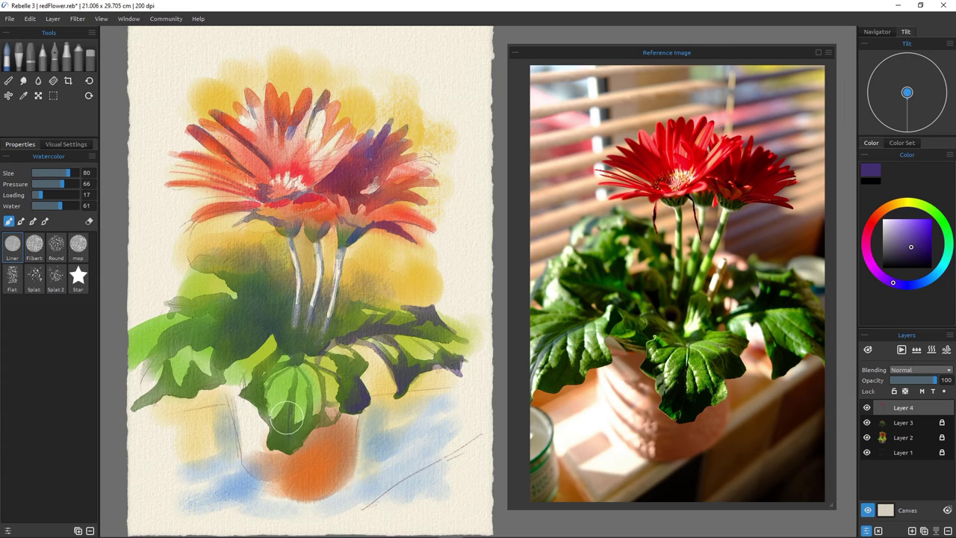
key(bracketleft)
key(bracketleft)
key(bracketleft)
key(bracketleft)
key(bracketleft)
key(bracketleft)
key(bracketleft)
mouse_move(290, 413)
mouse_down()
mouse_move(288, 448)
mouse_move(317, 422)
mouse_move(292, 443)
mouse_move(312, 421)
mouse_move(310, 395)
mouse_move(313, 422)
mouse_move(278, 443)
mouse_up()
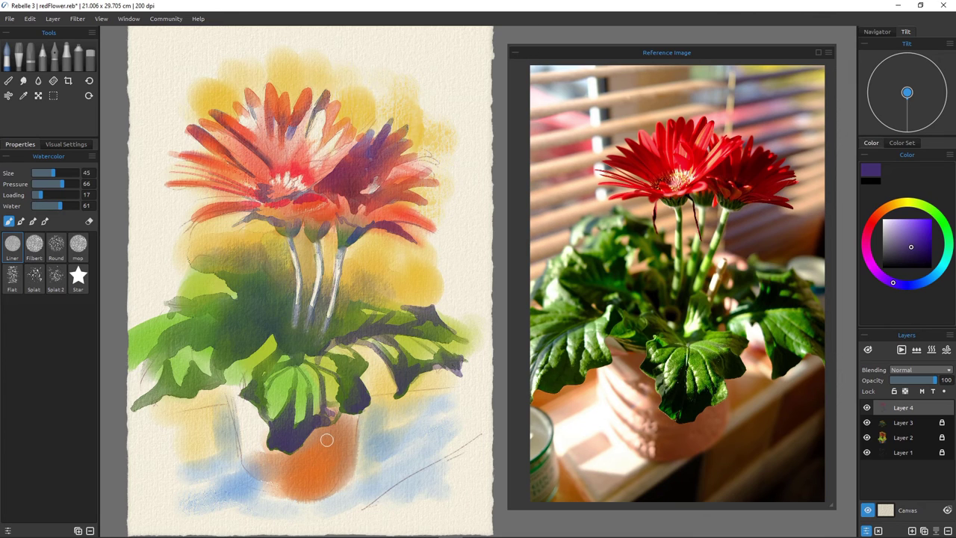
Switch the watercolor Liner brush to erasing at size 16.
key(e)
key(bracketleft)
key(bracketleft)
key(bracketleft)
key(bracketleft)
key(bracketleft)
key(bracketleft)
click(43, 59)
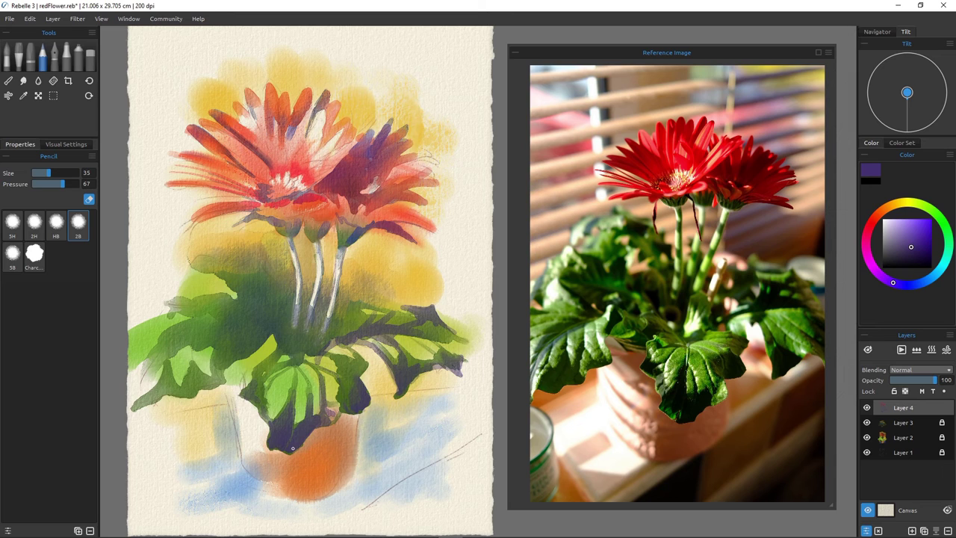
click(6, 54)
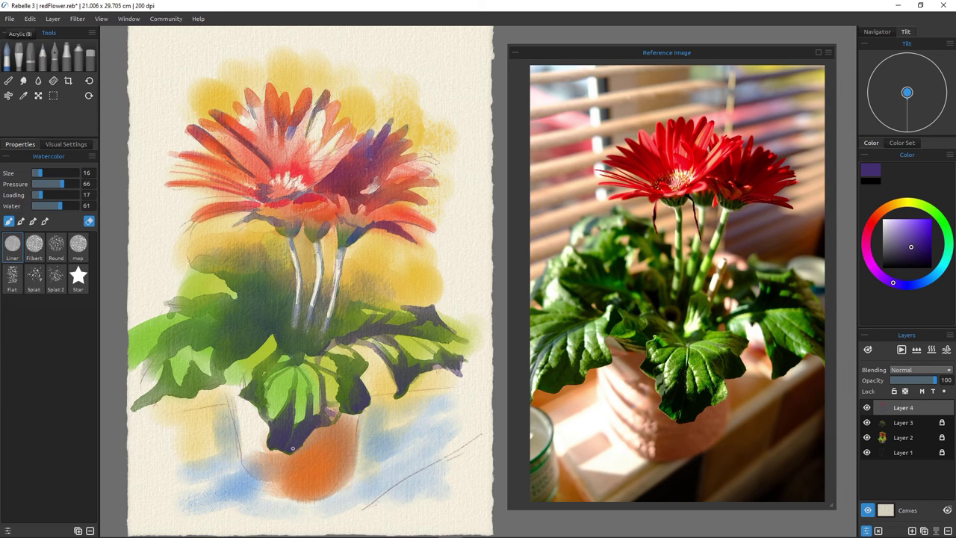
With dark red, the second brush mode and size 60, paint shadows on the pot's right side, base and upper-left rim.
click(870, 225)
drag(920, 232, 915, 239)
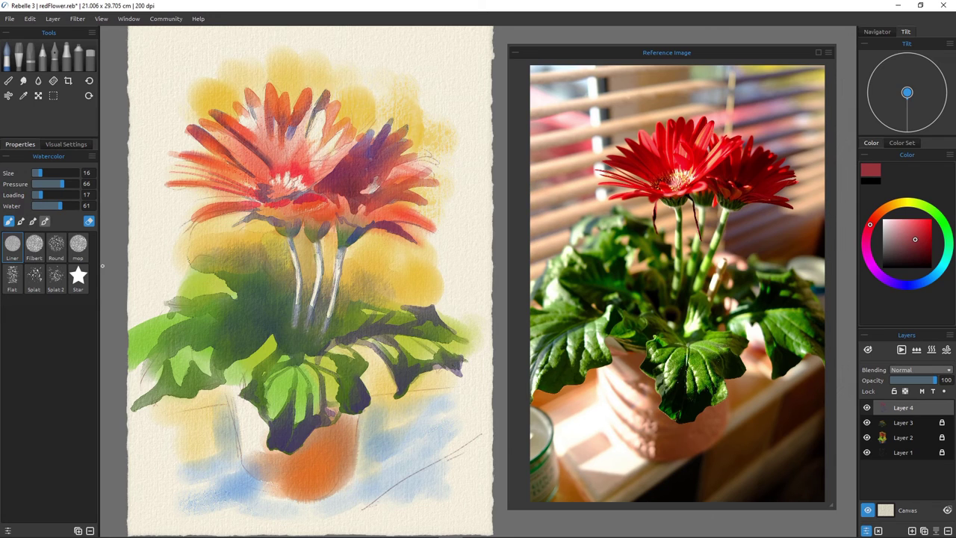
click(21, 221)
key(bracketright)
key(bracketright)
key(bracketright)
key(bracketright)
key(bracketright)
key(bracketright)
key(bracketright)
key(bracketright)
key(bracketright)
key(bracketright)
key(bracketright)
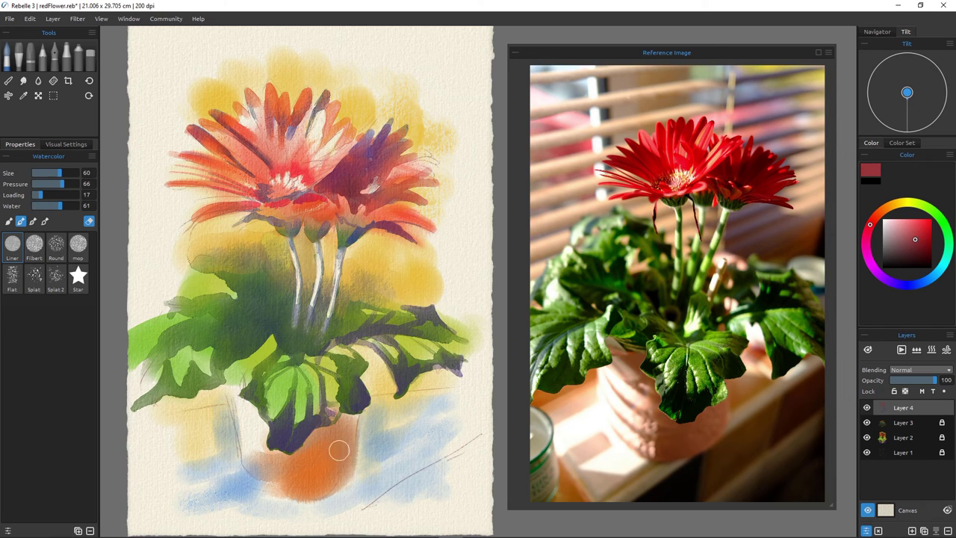
click(89, 222)
drag(349, 431, 352, 458)
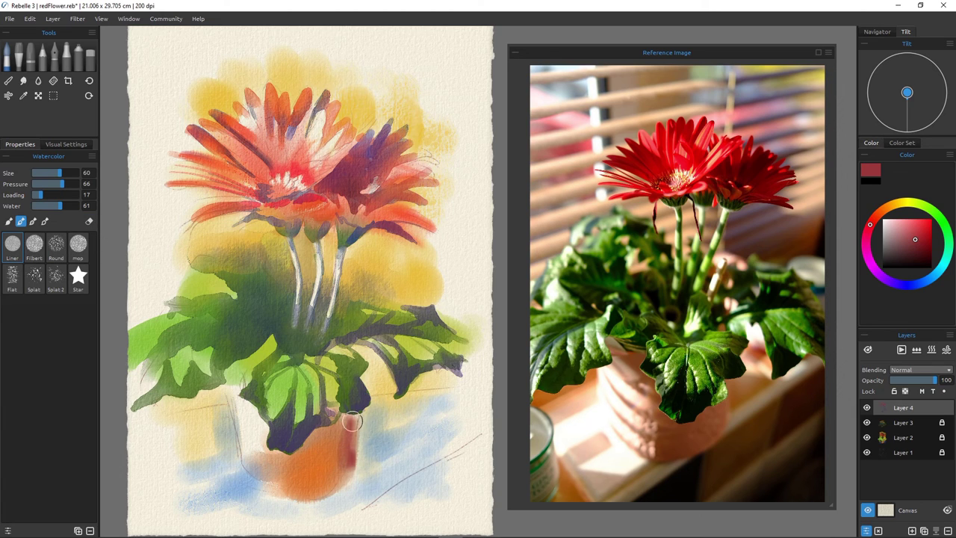
mouse_move(344, 413)
mouse_down()
mouse_move(352, 480)
mouse_move(335, 491)
mouse_move(334, 451)
mouse_move(352, 416)
mouse_move(343, 468)
mouse_move(340, 430)
mouse_move(327, 451)
mouse_move(344, 422)
mouse_move(316, 453)
mouse_move(338, 447)
mouse_move(333, 464)
mouse_move(350, 472)
mouse_move(322, 486)
mouse_move(342, 466)
mouse_move(328, 469)
mouse_move(339, 421)
mouse_move(290, 484)
mouse_up()
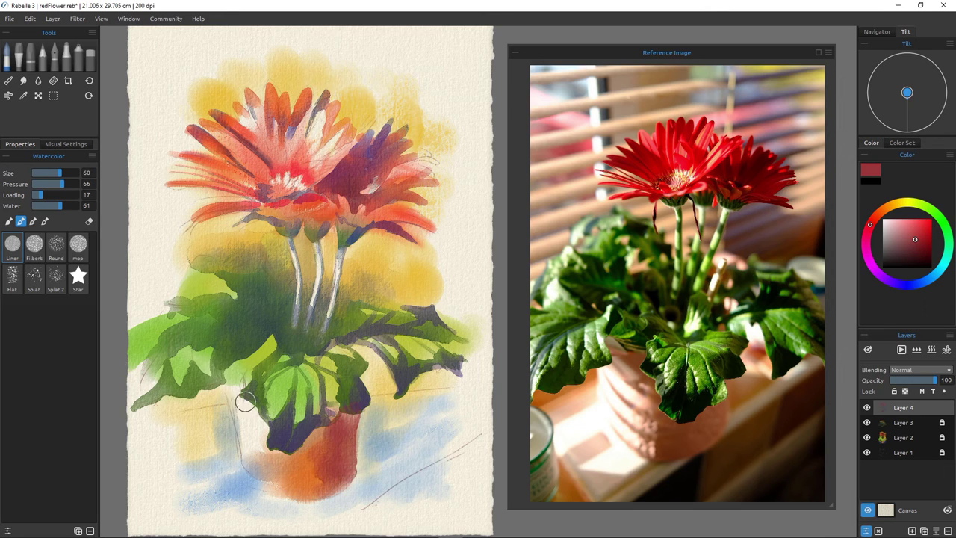
mouse_move(245, 375)
mouse_down()
mouse_move(236, 374)
mouse_move(268, 359)
mouse_up()
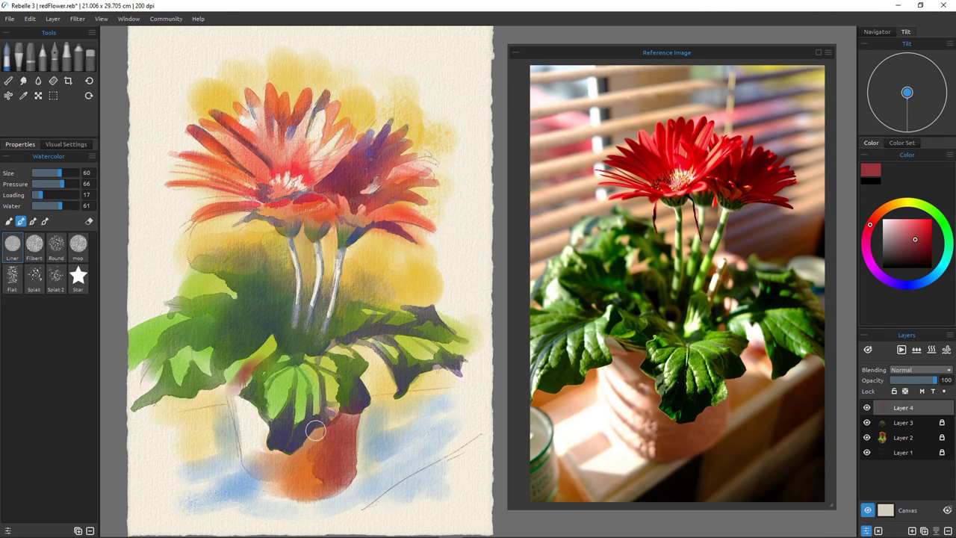
mouse_move(251, 409)
mouse_down()
mouse_move(265, 429)
mouse_move(262, 459)
mouse_move(301, 478)
mouse_move(277, 487)
mouse_move(296, 469)
mouse_move(304, 480)
mouse_move(286, 490)
mouse_move(261, 479)
mouse_move(285, 491)
mouse_move(314, 488)
mouse_move(306, 491)
mouse_move(402, 439)
mouse_move(278, 487)
mouse_move(313, 476)
mouse_move(276, 501)
mouse_move(299, 518)
mouse_move(298, 508)
mouse_move(330, 496)
mouse_move(222, 519)
mouse_up()
Pick a medium blue and paint the pot's cast shadow in broad strokes across the table beneath and to its right.
click(914, 284)
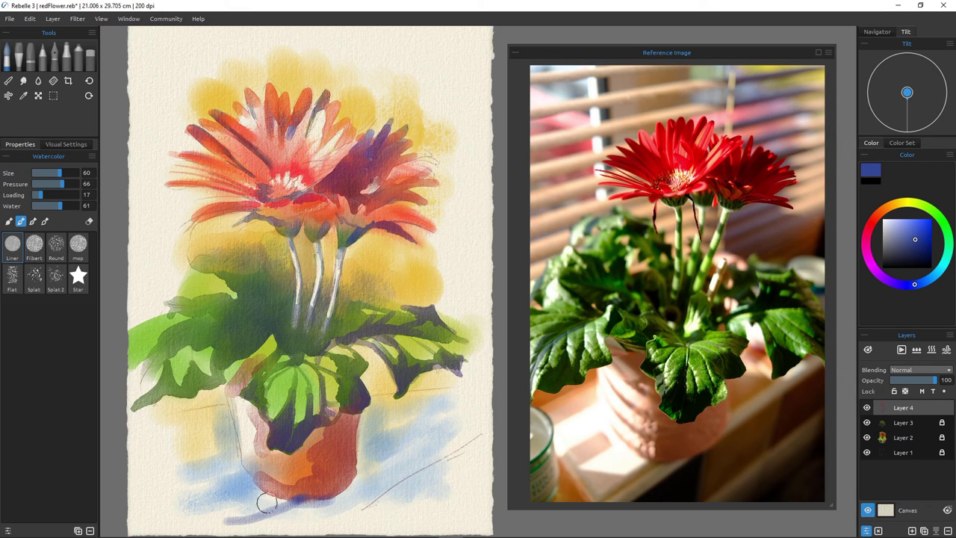
mouse_move(292, 499)
mouse_down()
mouse_move(216, 528)
mouse_move(336, 496)
mouse_move(371, 471)
mouse_move(348, 454)
mouse_move(359, 475)
mouse_move(480, 424)
mouse_move(440, 434)
mouse_move(463, 430)
mouse_move(432, 455)
mouse_move(472, 447)
mouse_move(404, 498)
mouse_move(453, 481)
mouse_move(418, 498)
mouse_move(452, 463)
mouse_move(379, 506)
mouse_move(438, 466)
mouse_move(394, 491)
mouse_move(440, 478)
mouse_move(392, 510)
mouse_up()
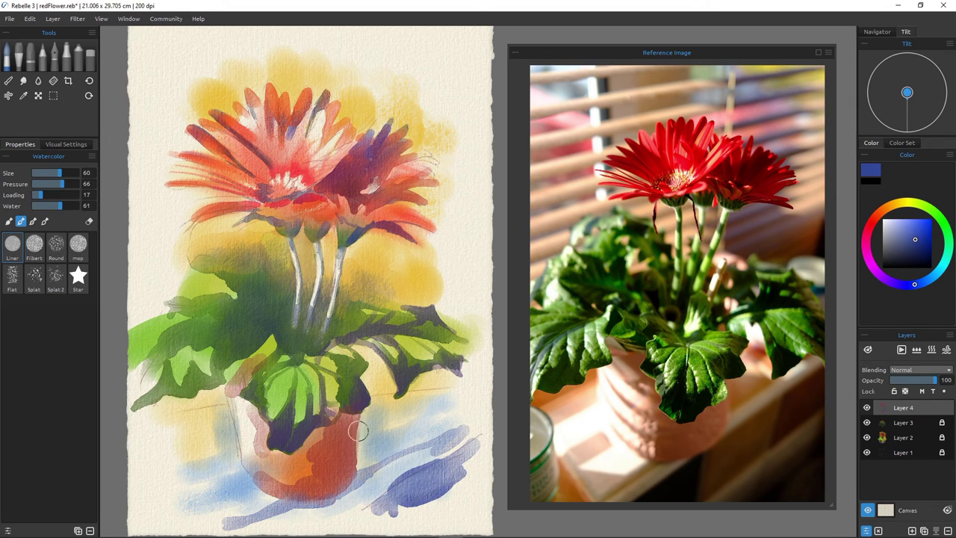
mouse_move(358, 448)
mouse_down()
mouse_move(434, 408)
mouse_move(366, 446)
mouse_move(368, 467)
mouse_move(363, 446)
mouse_move(361, 455)
mouse_move(404, 445)
mouse_move(367, 455)
mouse_up()
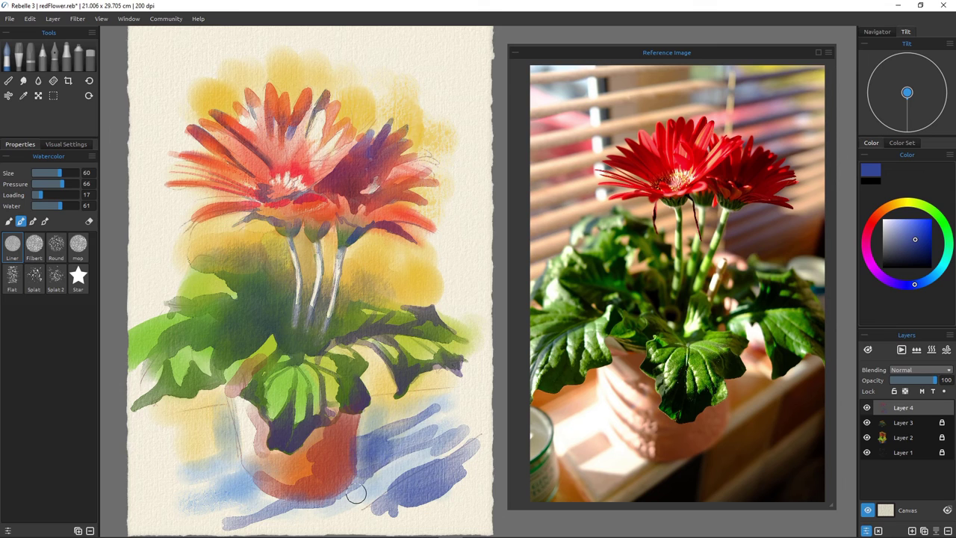
mouse_move(387, 403)
mouse_down()
mouse_move(442, 393)
mouse_move(373, 400)
mouse_move(360, 440)
mouse_move(395, 396)
mouse_move(457, 389)
mouse_up()
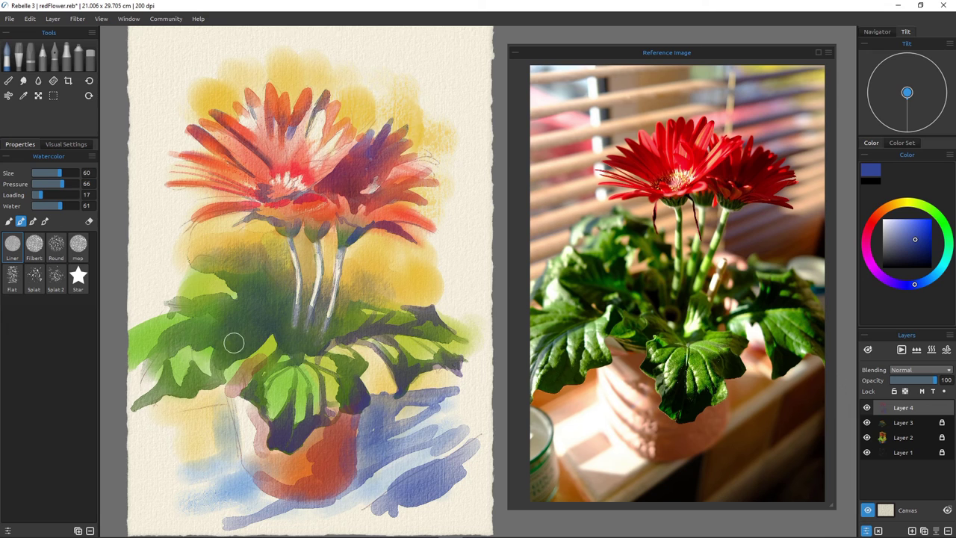
Sample light orange from the pot and paint warm strokes on the table on both sides of the pot.
alt+click(284, 456)
mouse_move(215, 412)
mouse_down()
mouse_move(193, 422)
mouse_move(218, 410)
mouse_move(225, 432)
mouse_move(223, 410)
mouse_move(207, 414)
mouse_move(238, 433)
mouse_up()
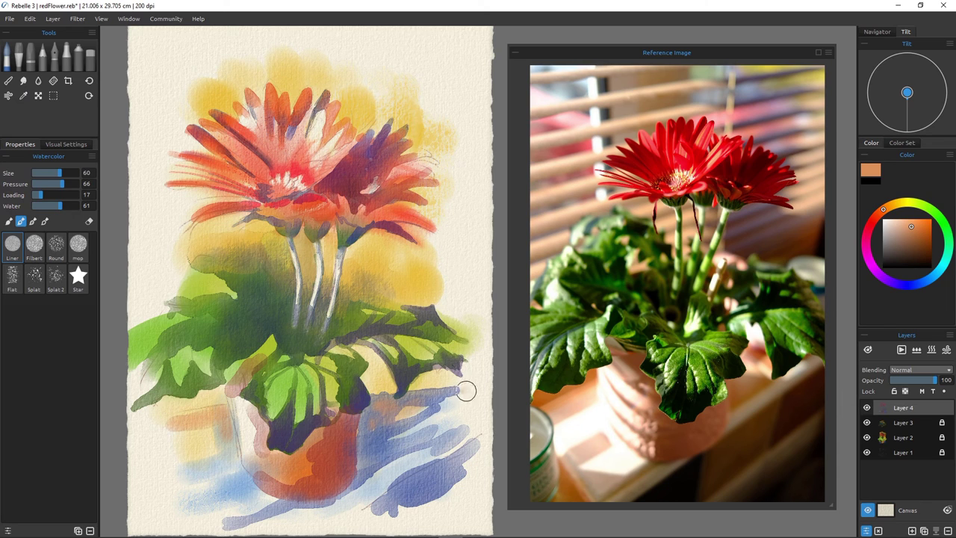
drag(468, 391, 438, 411)
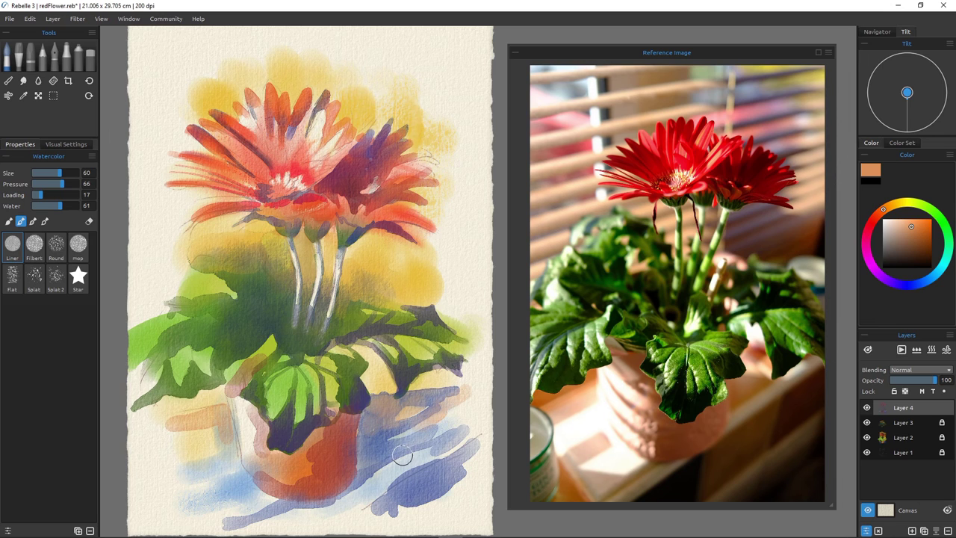
mouse_move(234, 448)
mouse_down()
mouse_move(210, 427)
mouse_move(183, 428)
mouse_move(219, 463)
mouse_move(162, 472)
mouse_move(194, 487)
mouse_move(236, 468)
mouse_up()
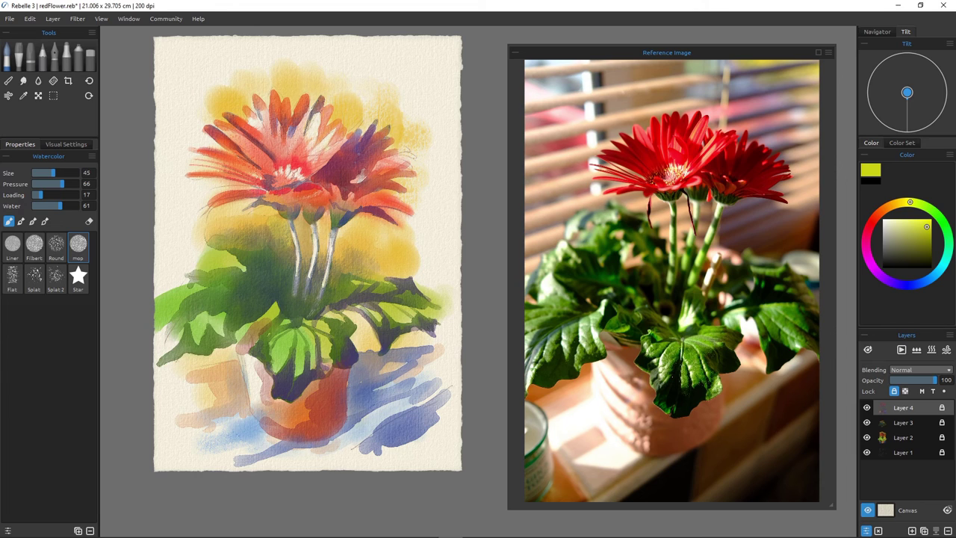
Add a new layer above Layer 4.
click(912, 530)
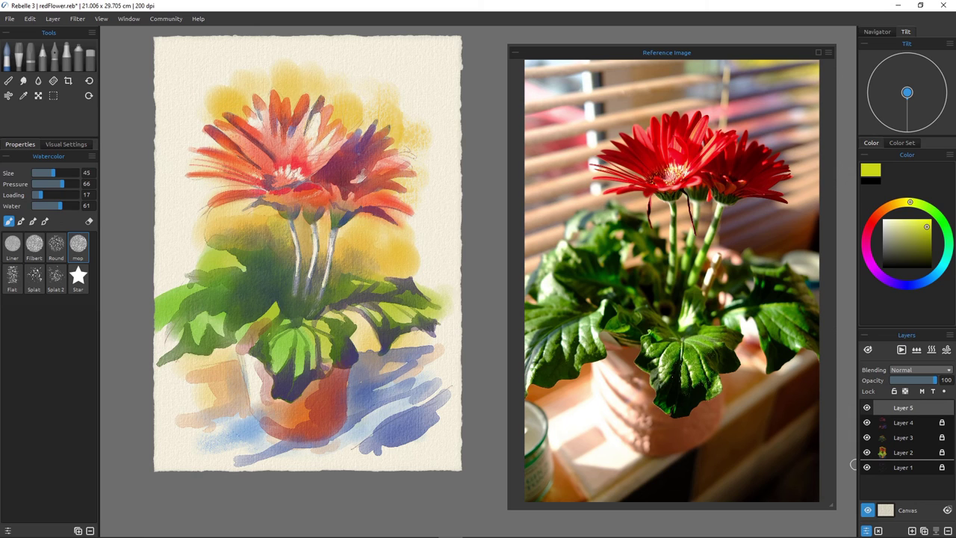
Move Layer 5 directly below Layer 2, pick a brighter yellow and paint the three flower stems with it.
drag(854, 463, 854, 464)
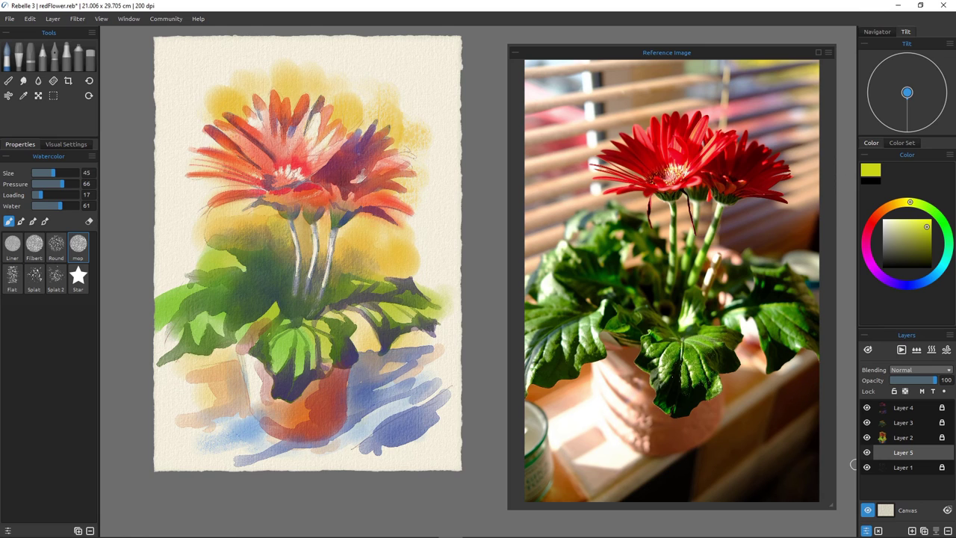
drag(927, 227, 924, 224)
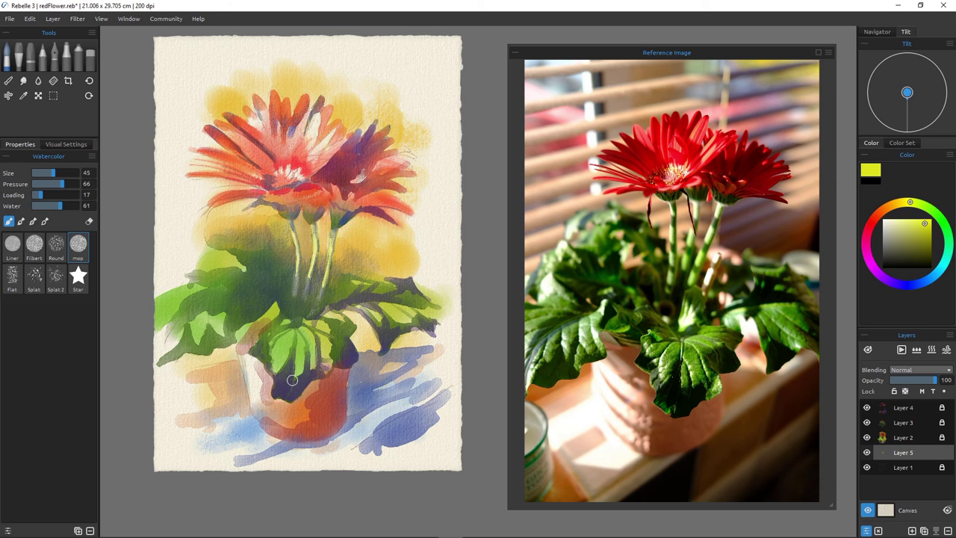
Switch to the 5B pencil and add a new layer above Layer 4.
key(p)
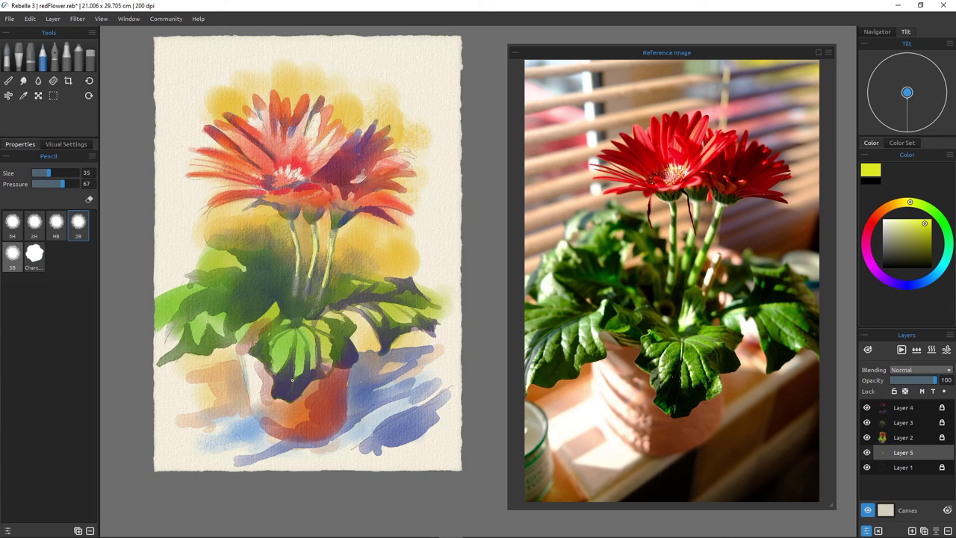
click(12, 254)
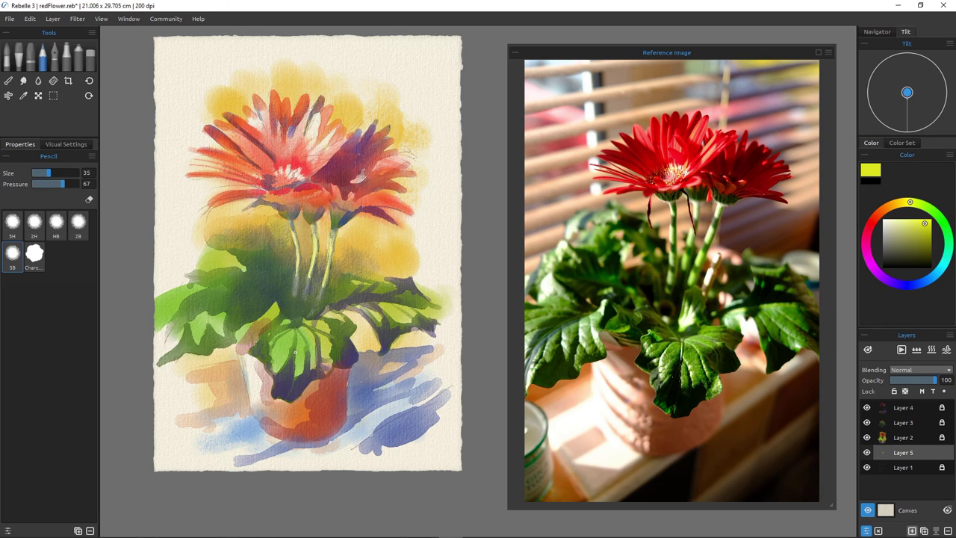
click(912, 530)
drag(903, 452, 903, 405)
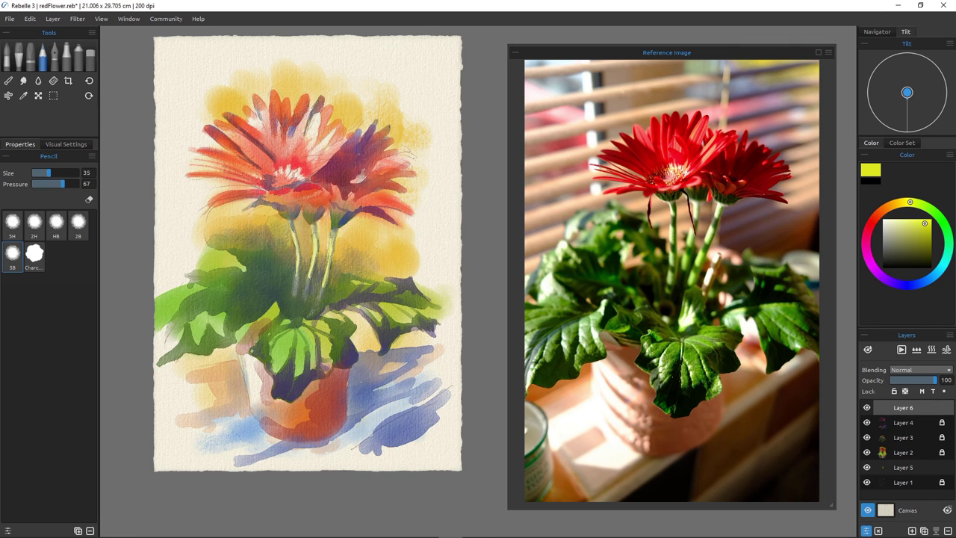
Trace the front leaf's left edge and lower tip with yellow pencil lines.
drag(248, 350, 267, 361)
scroll(270, 386, up, 3)
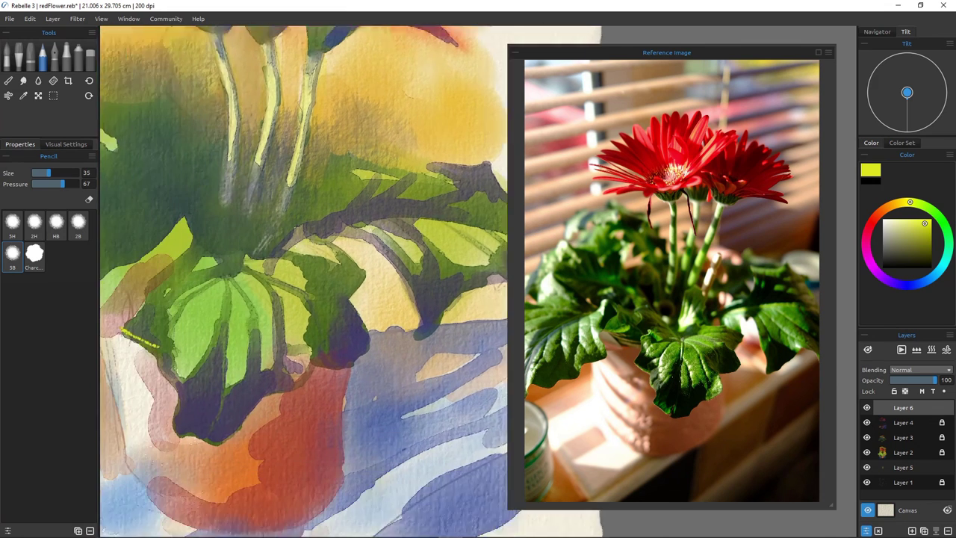
drag(339, 292, 416, 210)
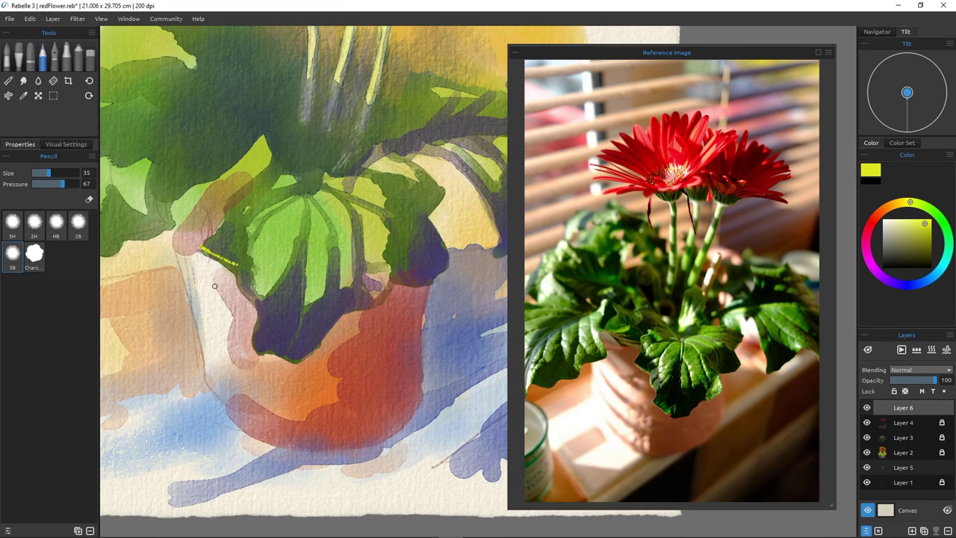
mouse_move(236, 262)
mouse_down()
mouse_move(240, 291)
mouse_move(255, 302)
mouse_up()
drag(255, 339, 296, 359)
Draw yellow pencil veins fanning down the front leaf from its stem end.
drag(304, 181, 306, 254)
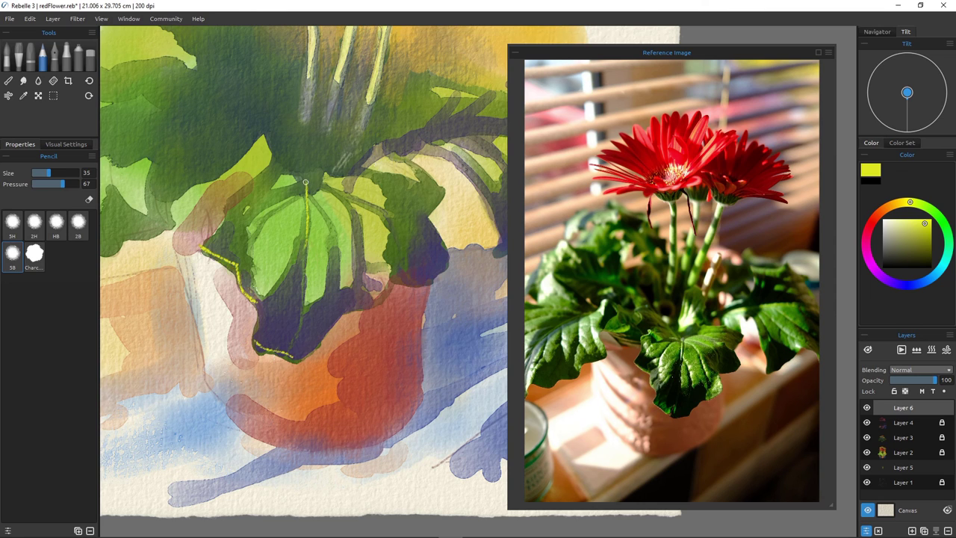
mouse_move(305, 182)
mouse_down()
mouse_move(351, 207)
mouse_move(363, 265)
mouse_up()
mouse_move(309, 191)
mouse_down()
mouse_move(335, 230)
mouse_move(338, 267)
mouse_up()
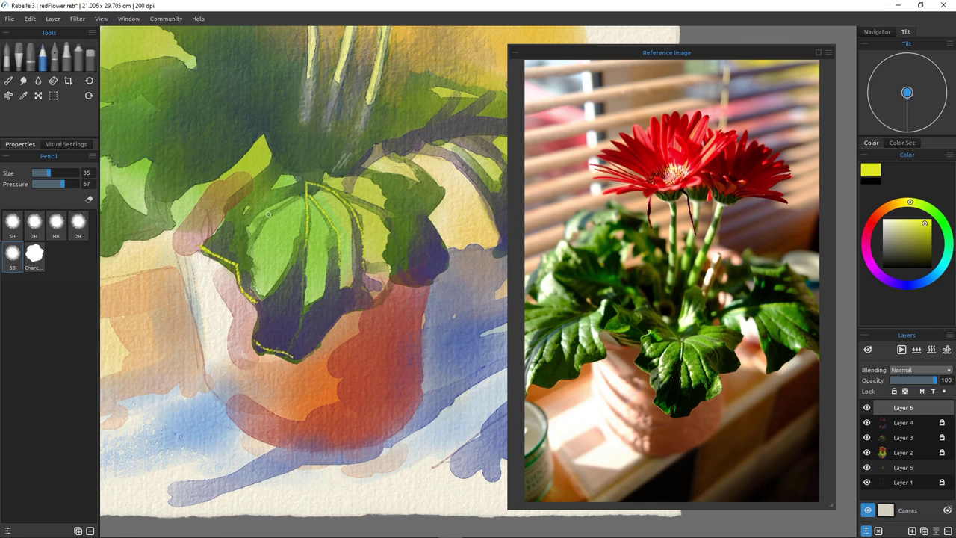
drag(268, 214, 238, 275)
Undo the last pencil strokes and delete the pencil layer above Layer 4.
key(ctrl+minus)
drag(245, 334, 217, 346)
scroll(221, 349, down, 3)
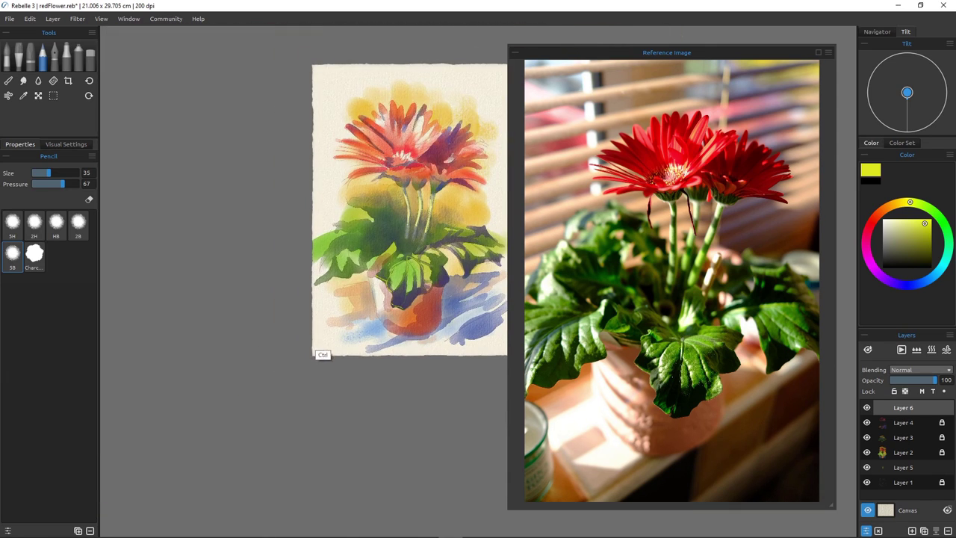
scroll(314, 351, up, 2)
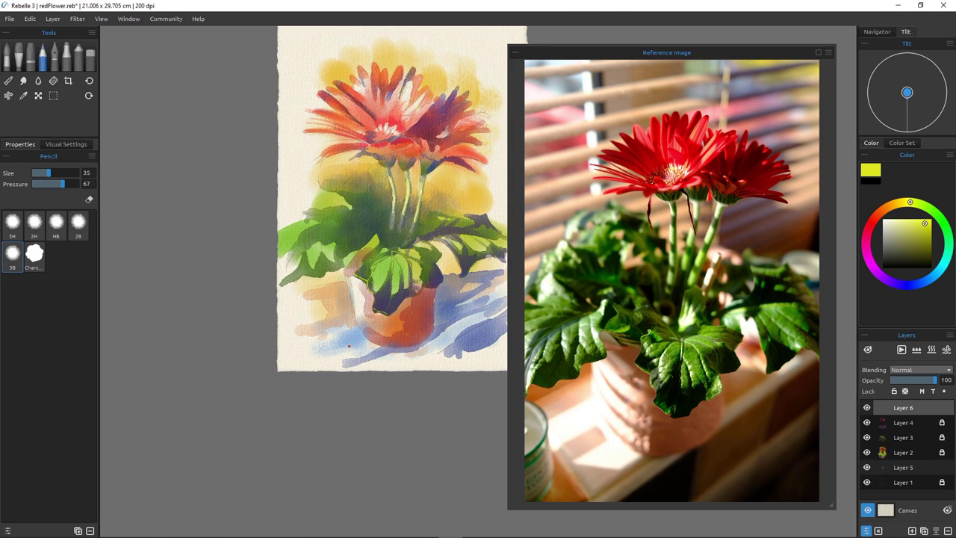
key(ctrl+z)
key(ctrl+z)
key(ctrl+z)
drag(372, 295, 388, 314)
click(948, 530)
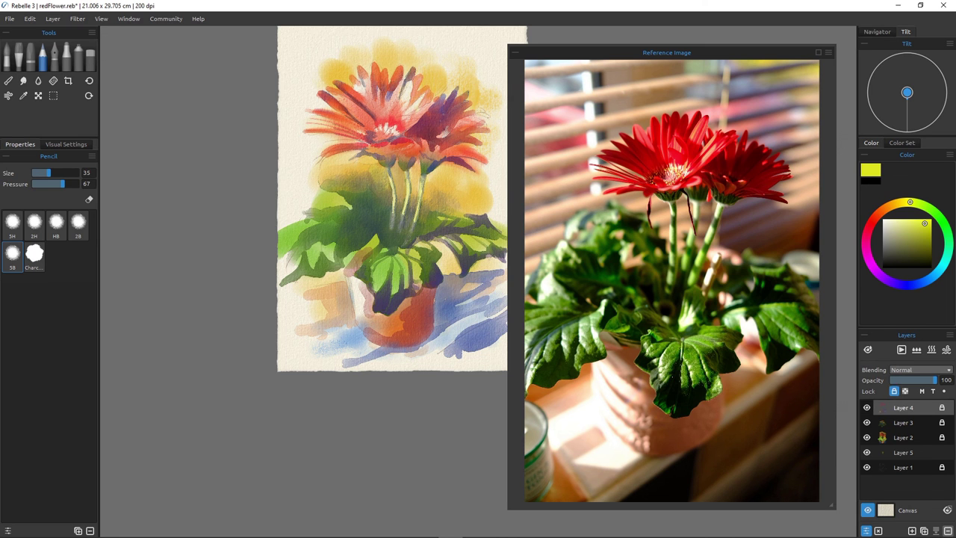
mouse_move(361, 326)
mouse_down()
mouse_move(339, 340)
mouse_move(369, 333)
mouse_move(361, 333)
mouse_up()
scroll(304, 359, up, 5)
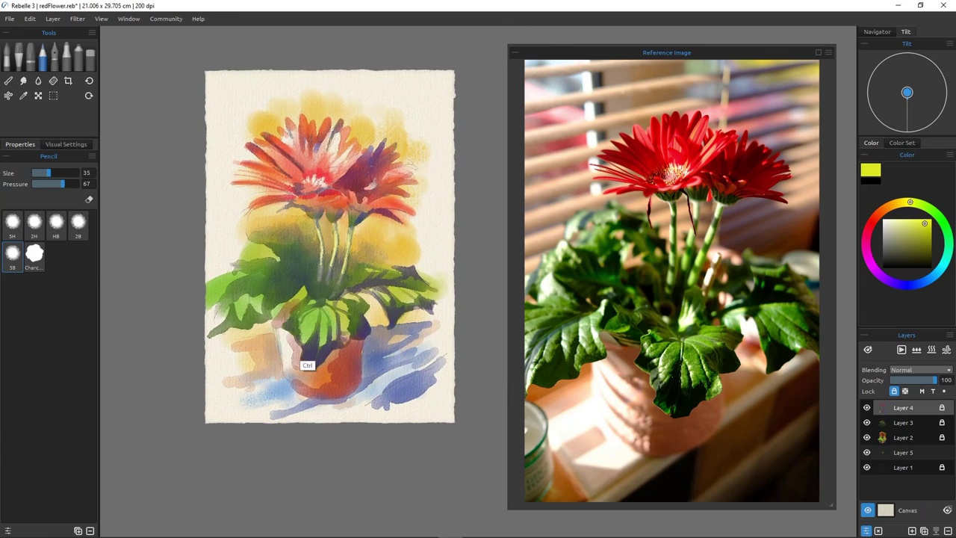
scroll(304, 358, down, 3)
scroll(305, 359, up, 3)
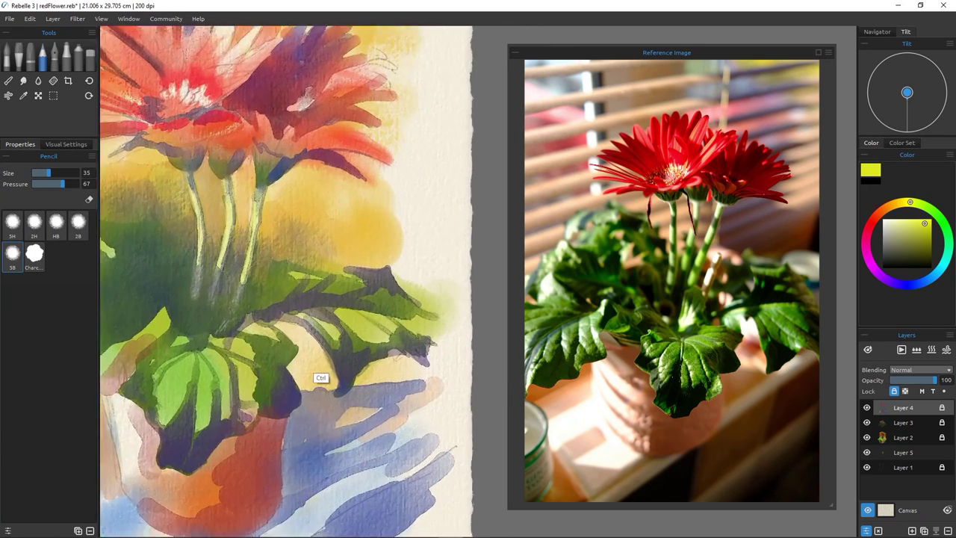
scroll(314, 373, down, 3)
drag(305, 360, 316, 384)
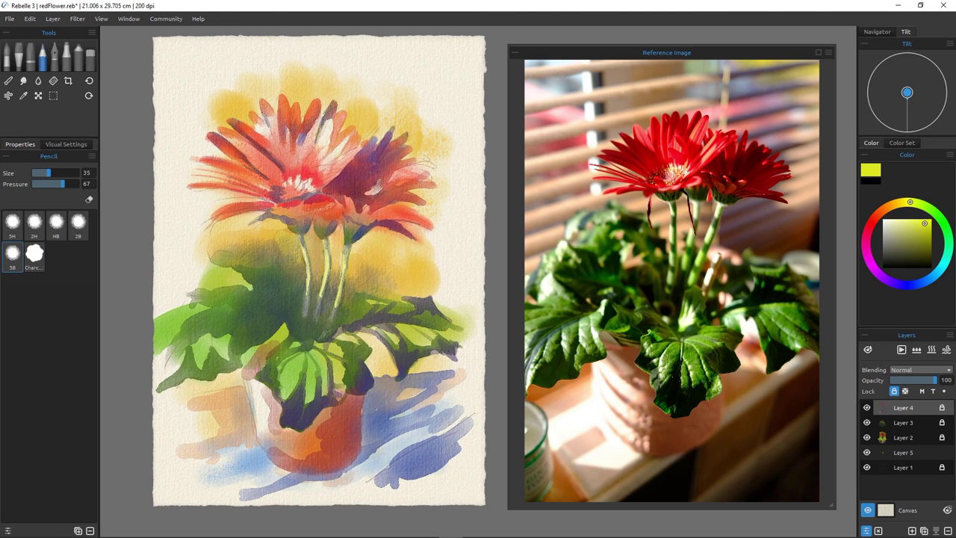